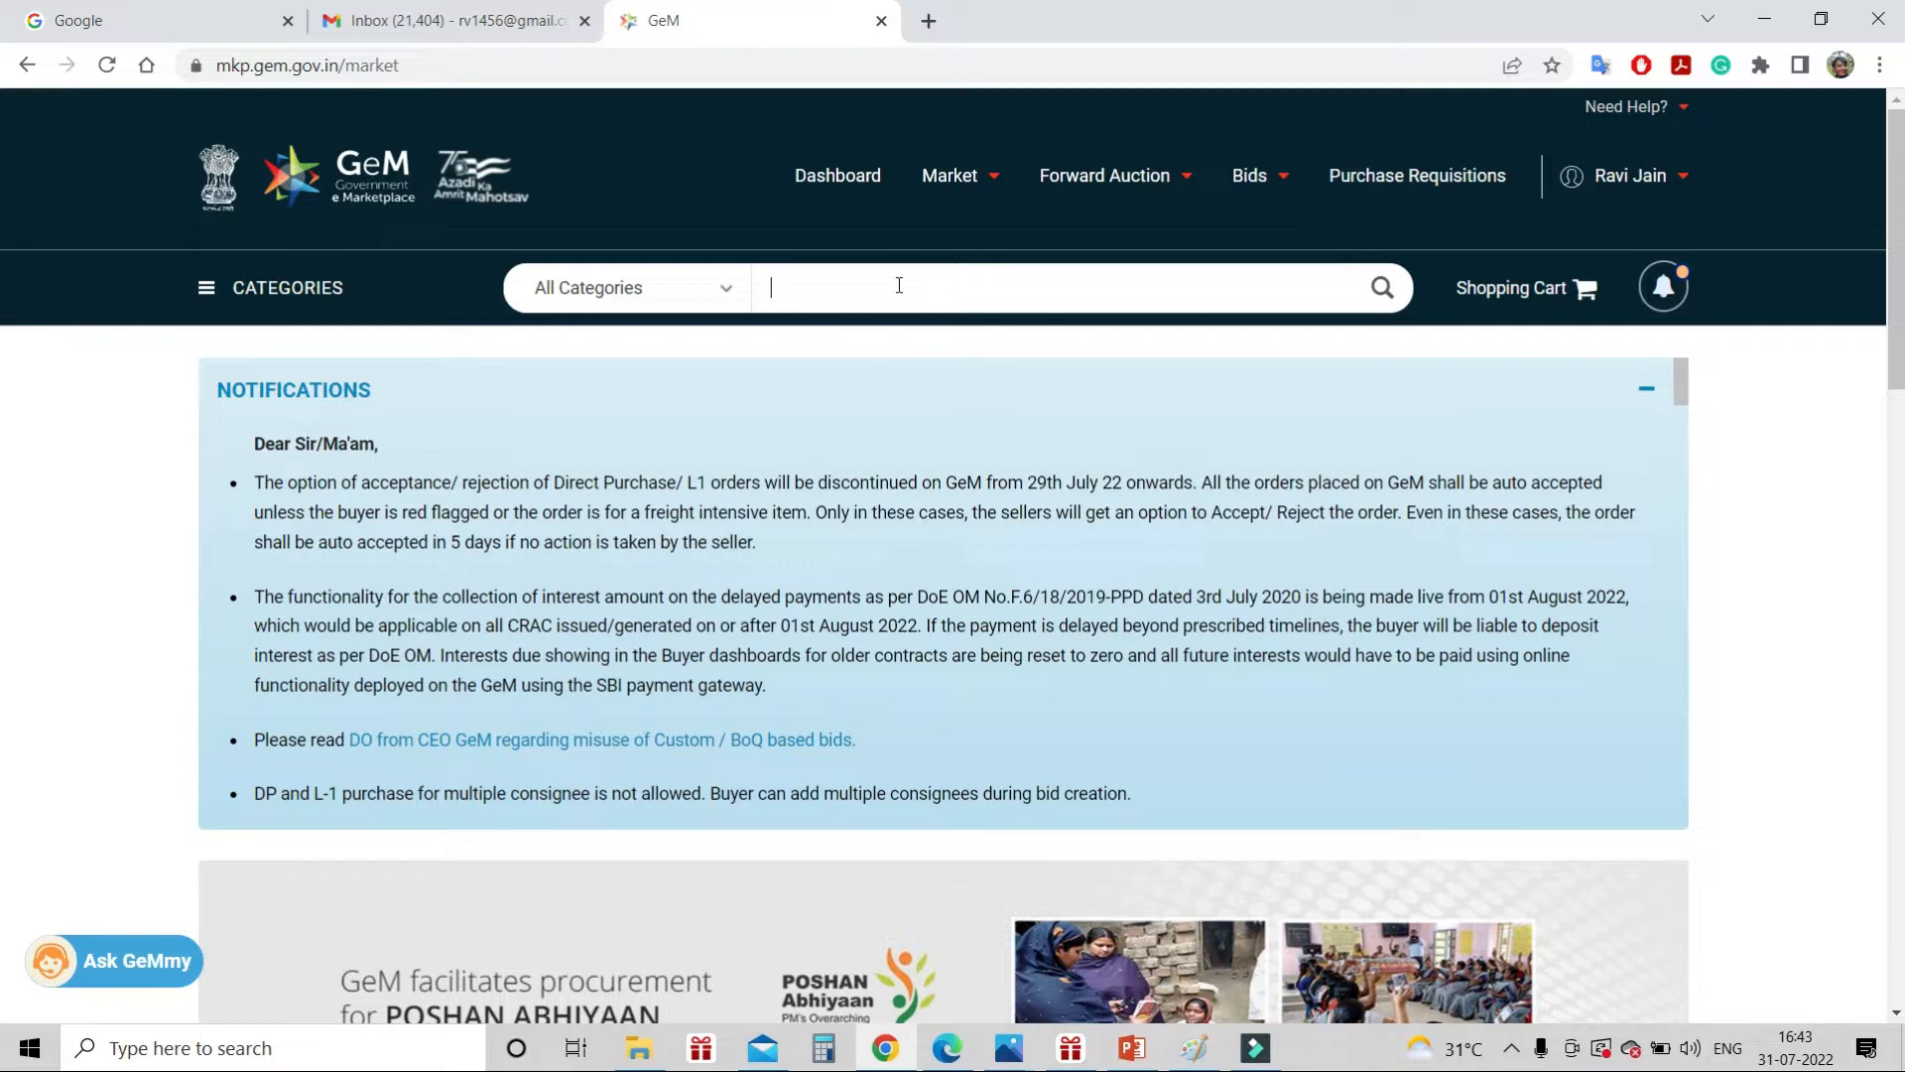
# Search the marketplace for "receipt", open the Receipt Printer category and dismiss the BID guide
pyautogui.write('receipt')
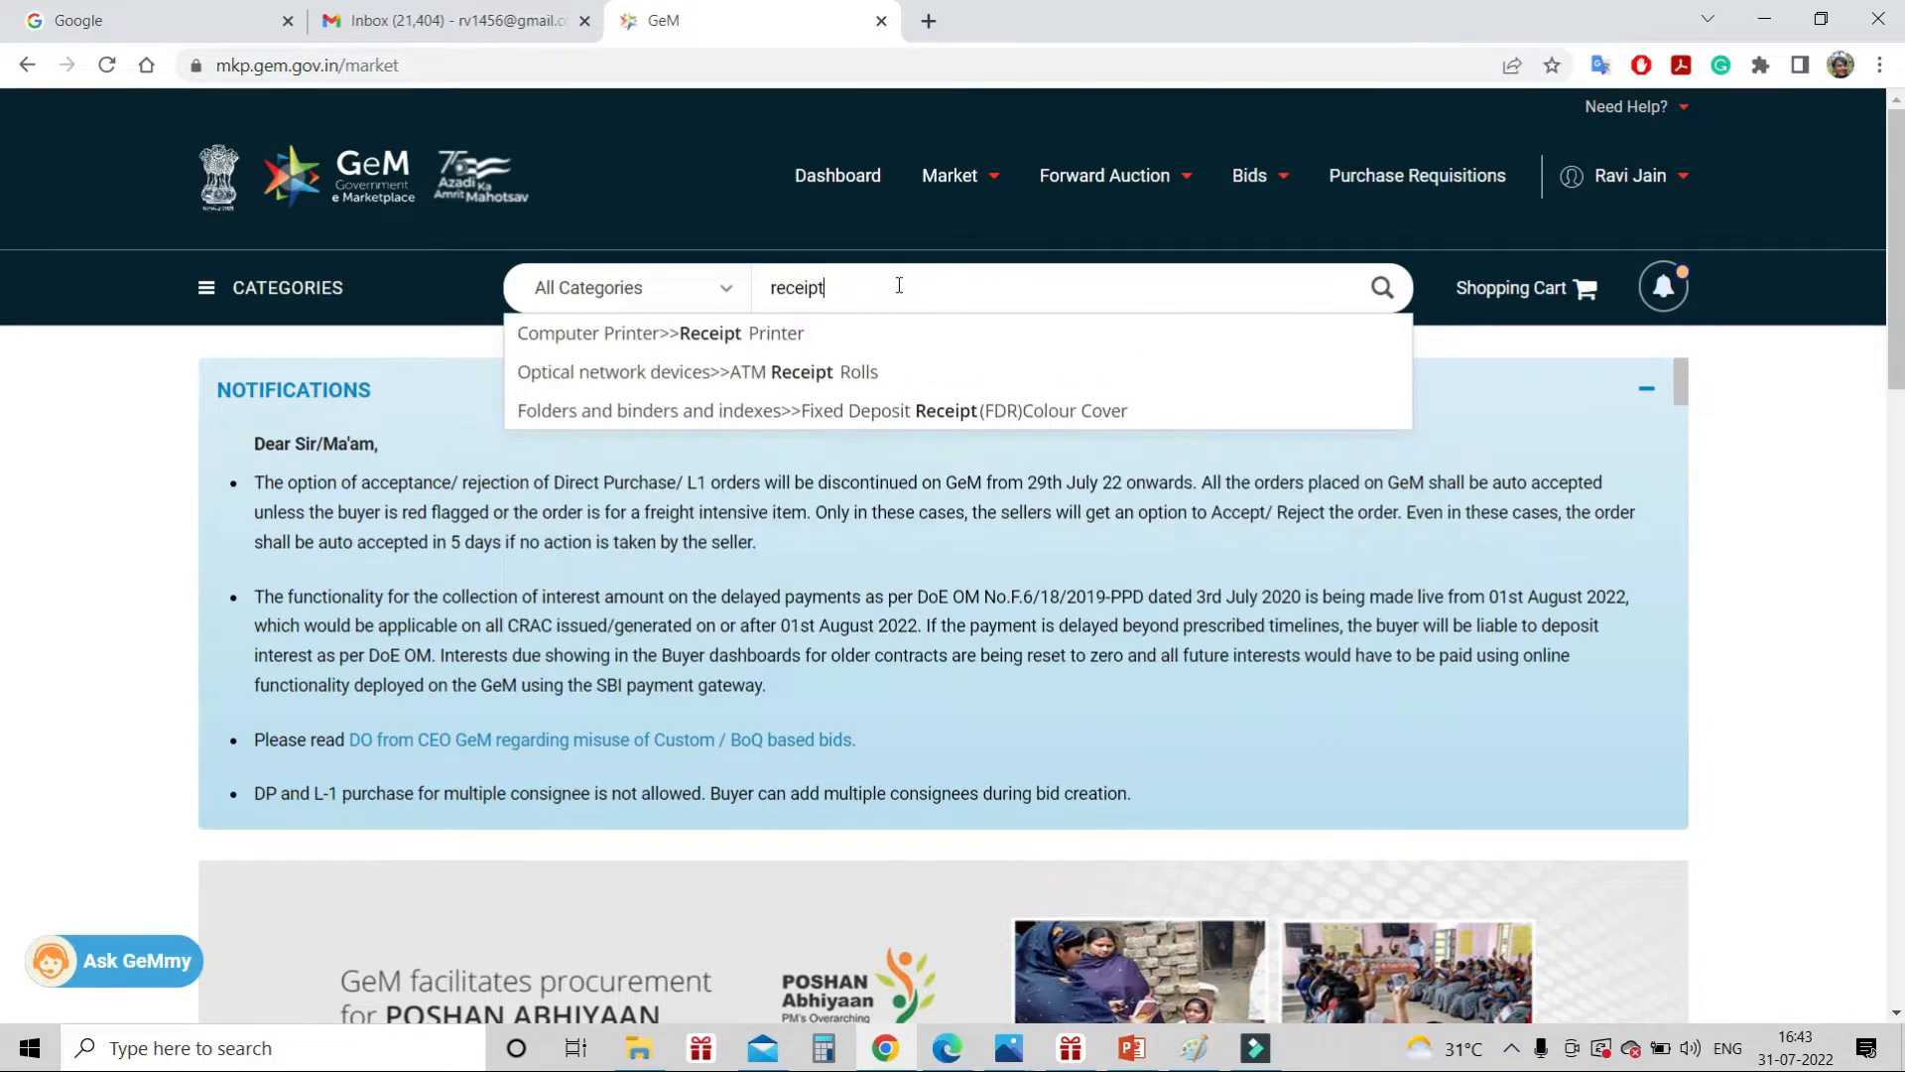
pyautogui.click(719, 336)
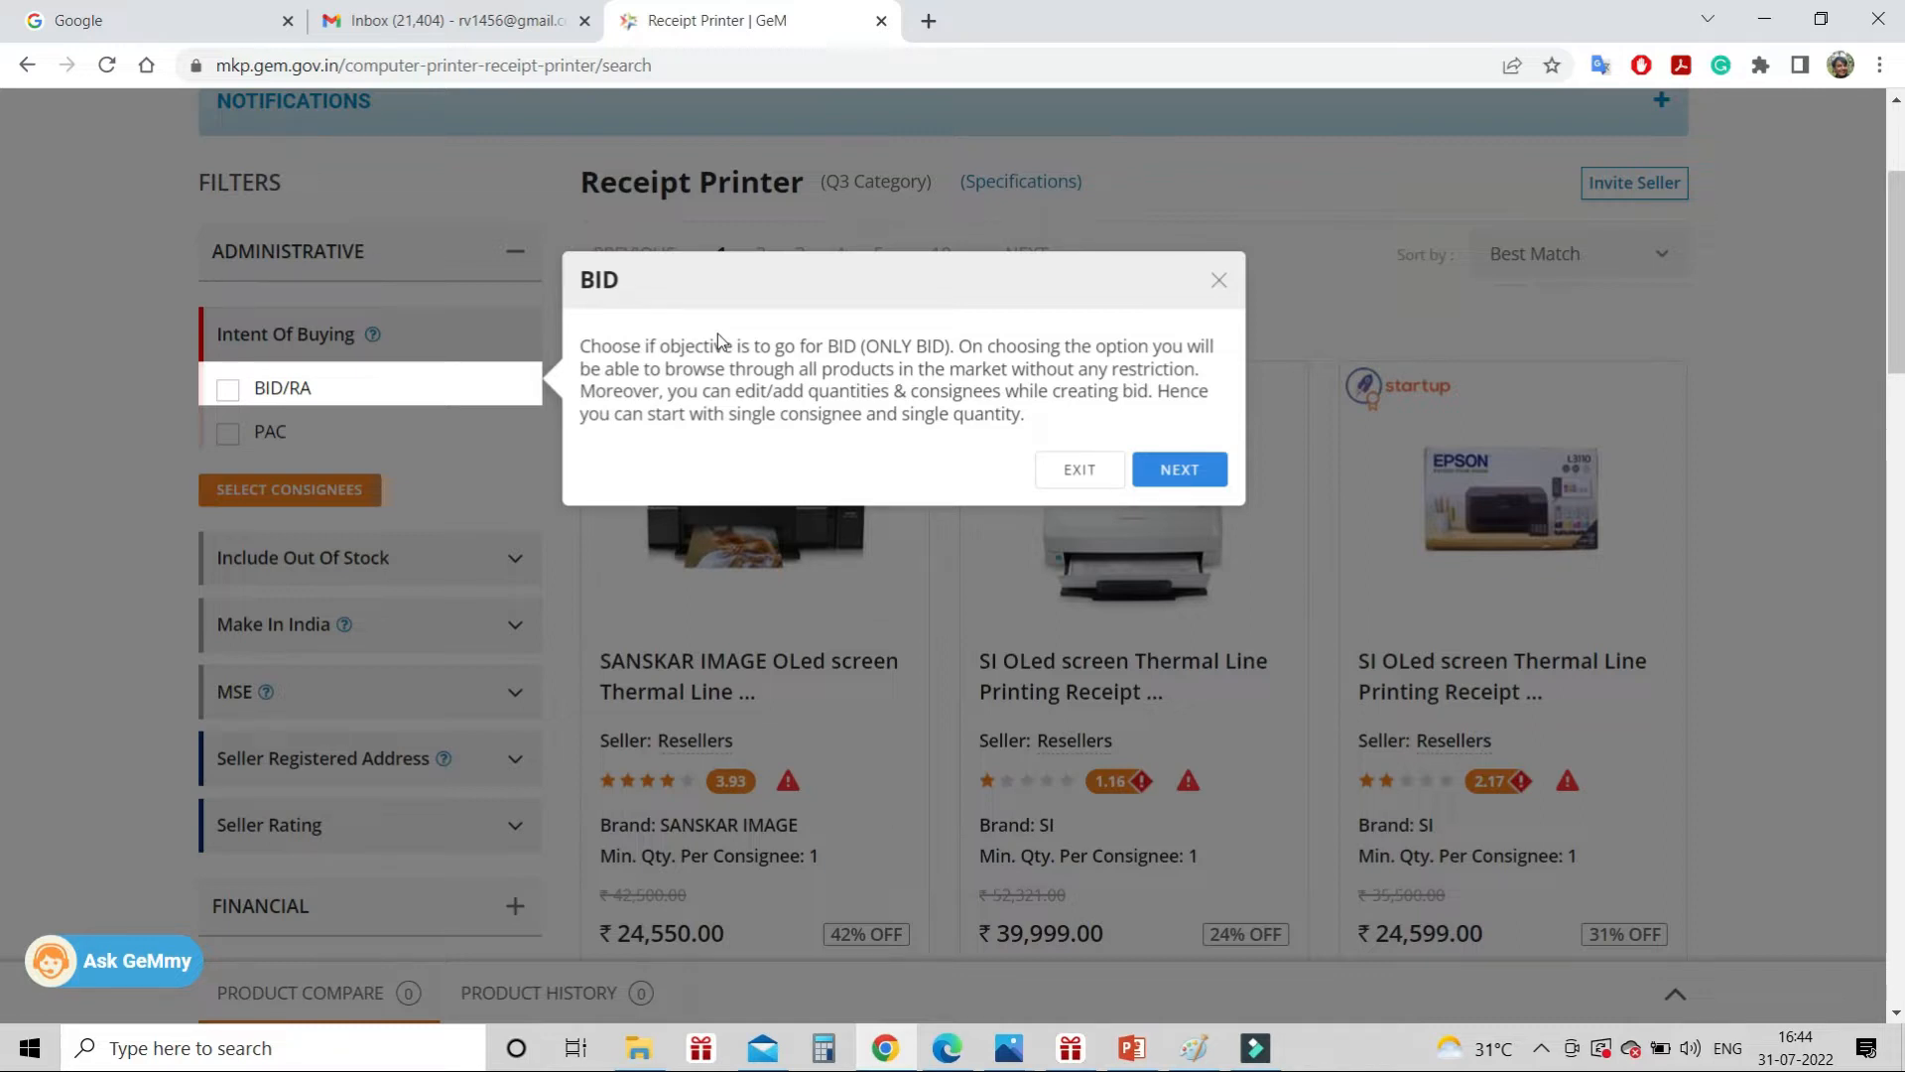
pyautogui.click(1218, 281)
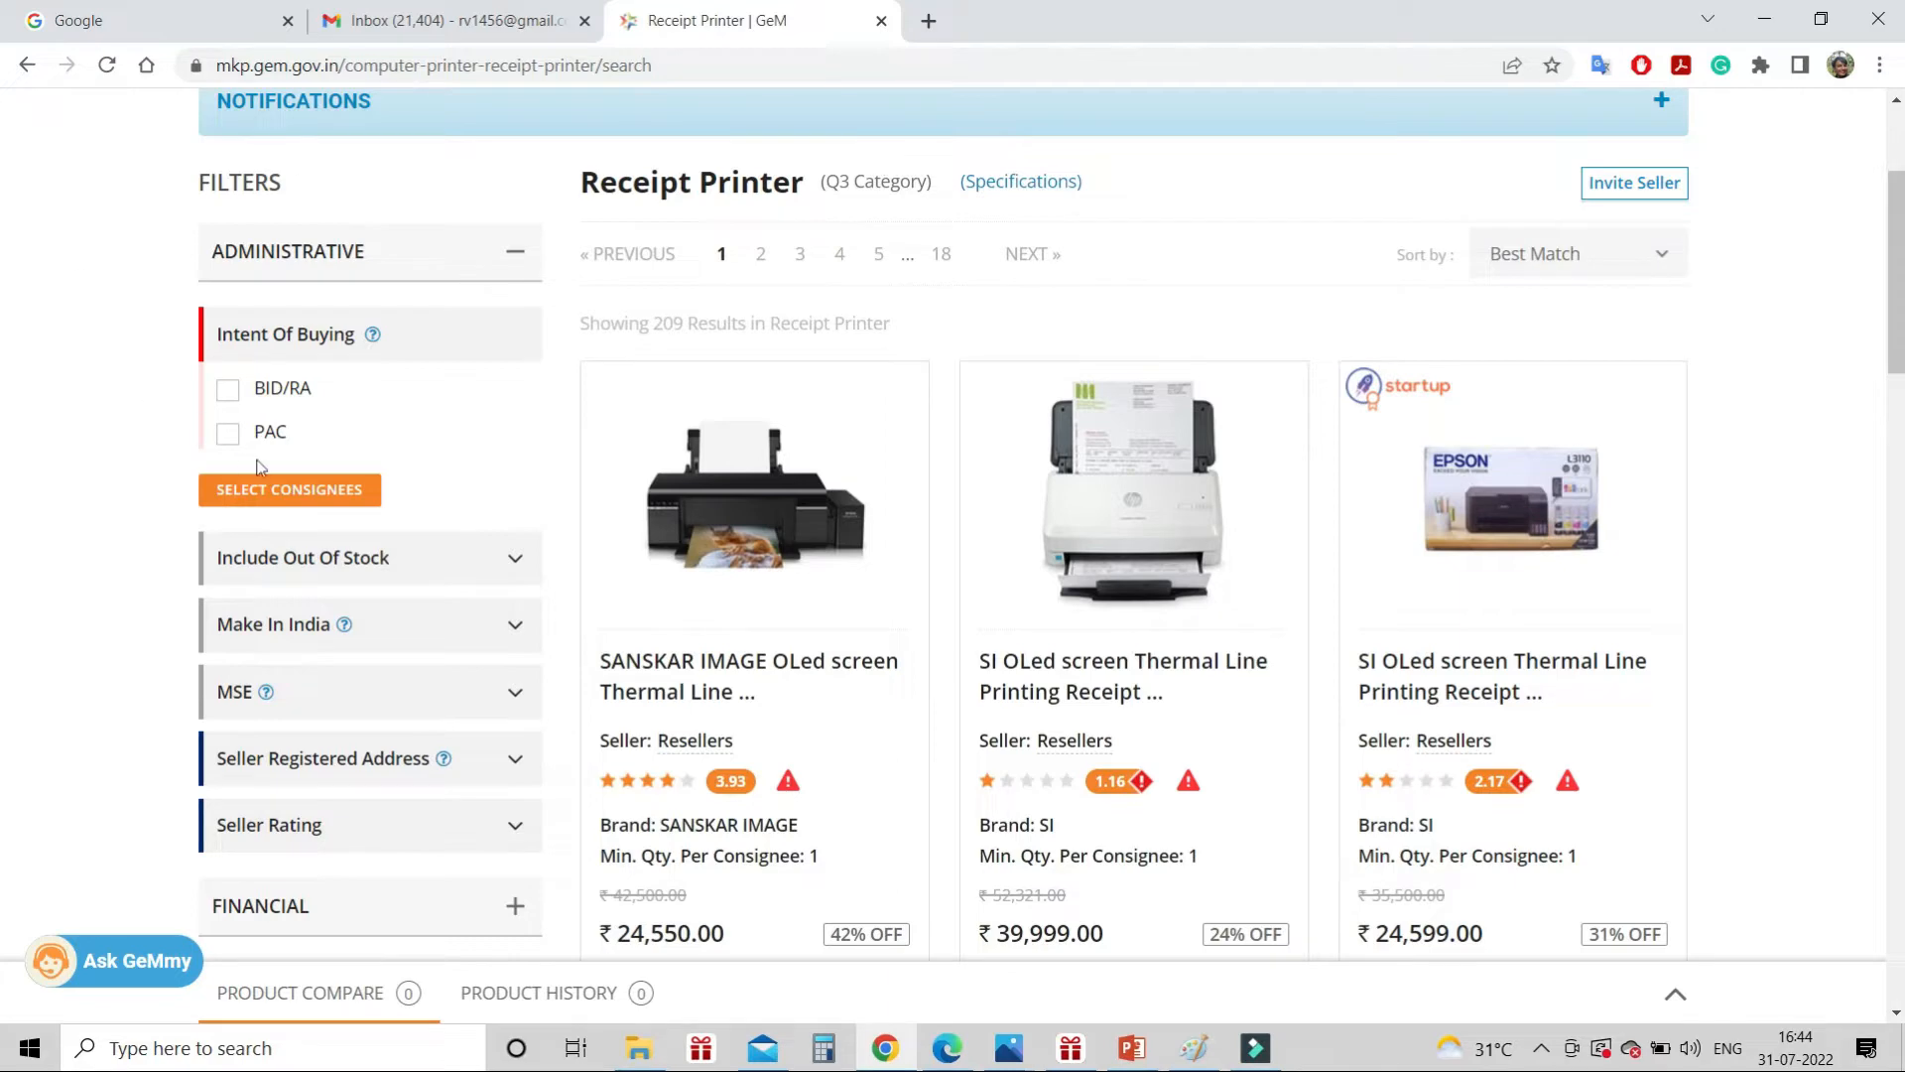
# Search for consignee offers with a quantity of 10, keeping the preset Gujarat state and delivery location
pyautogui.click(291, 490)
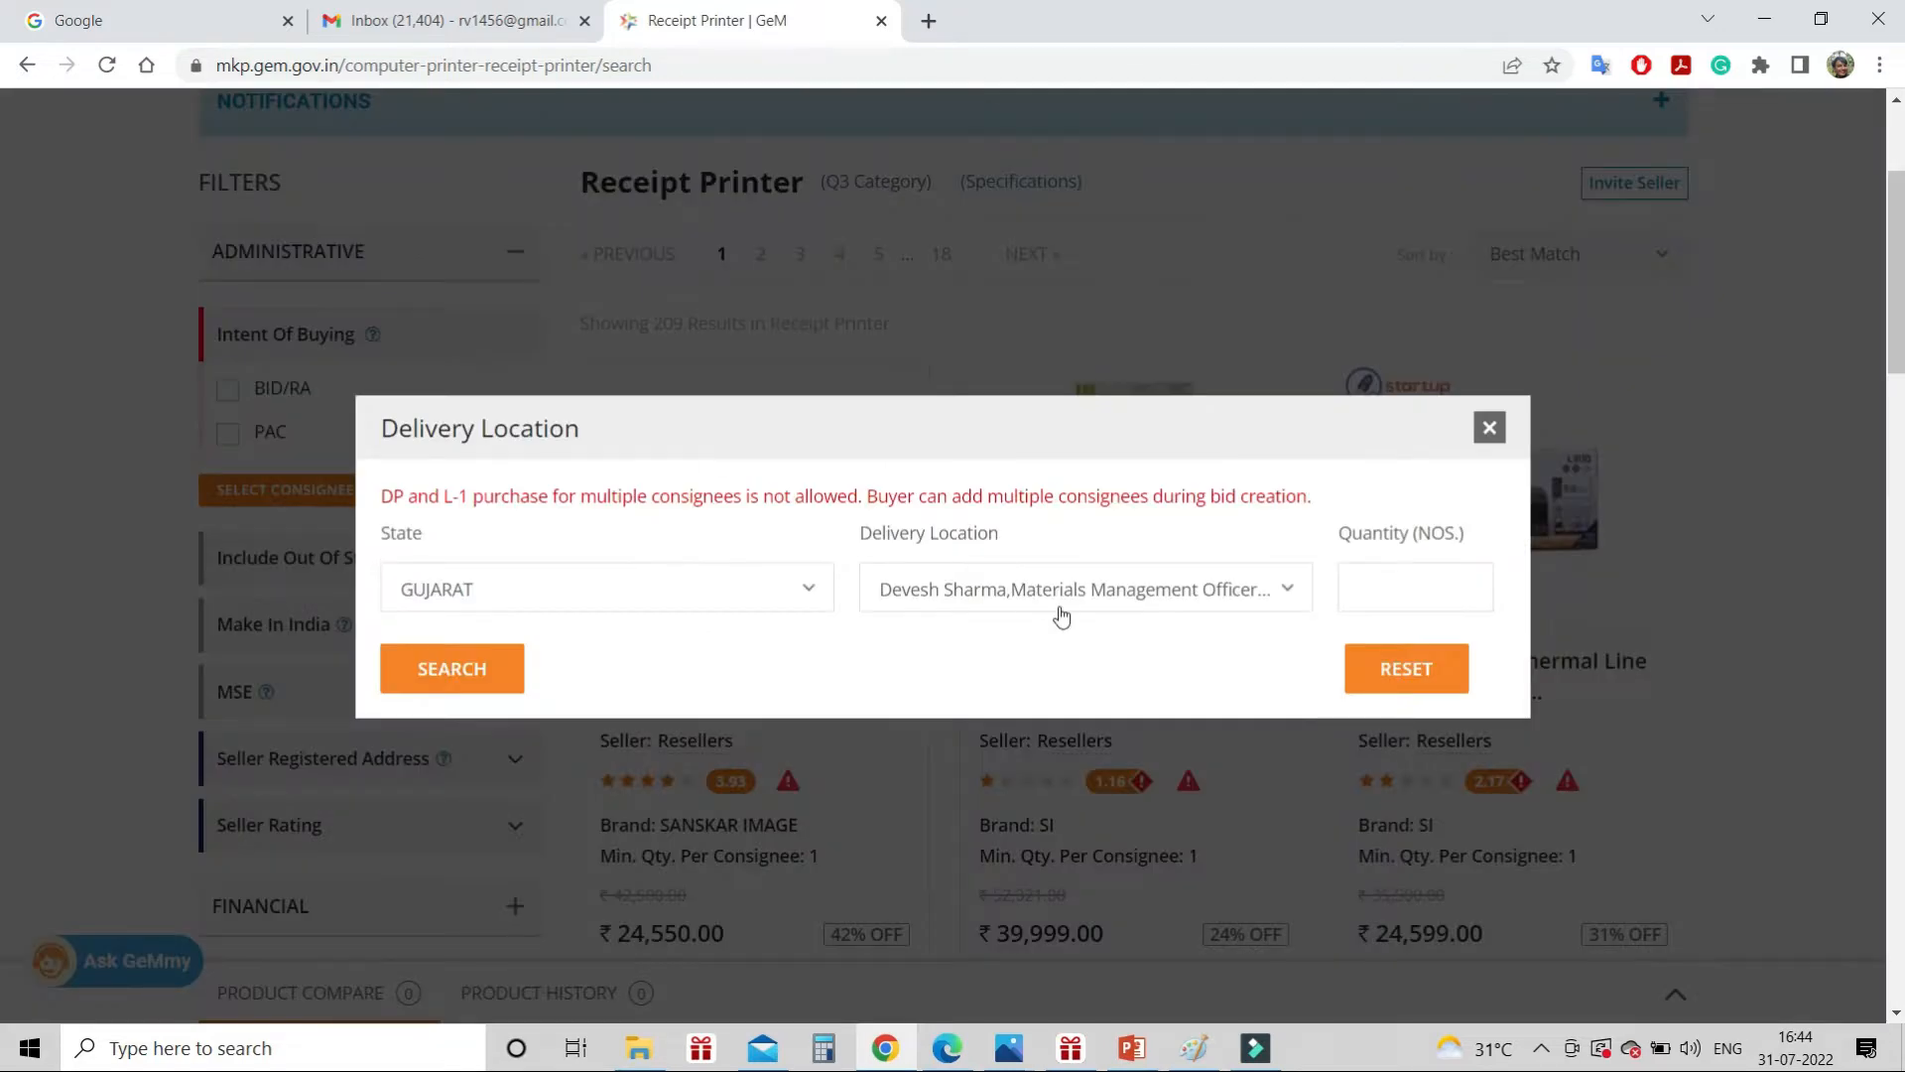
pyautogui.click(1459, 575)
pyautogui.write('10')
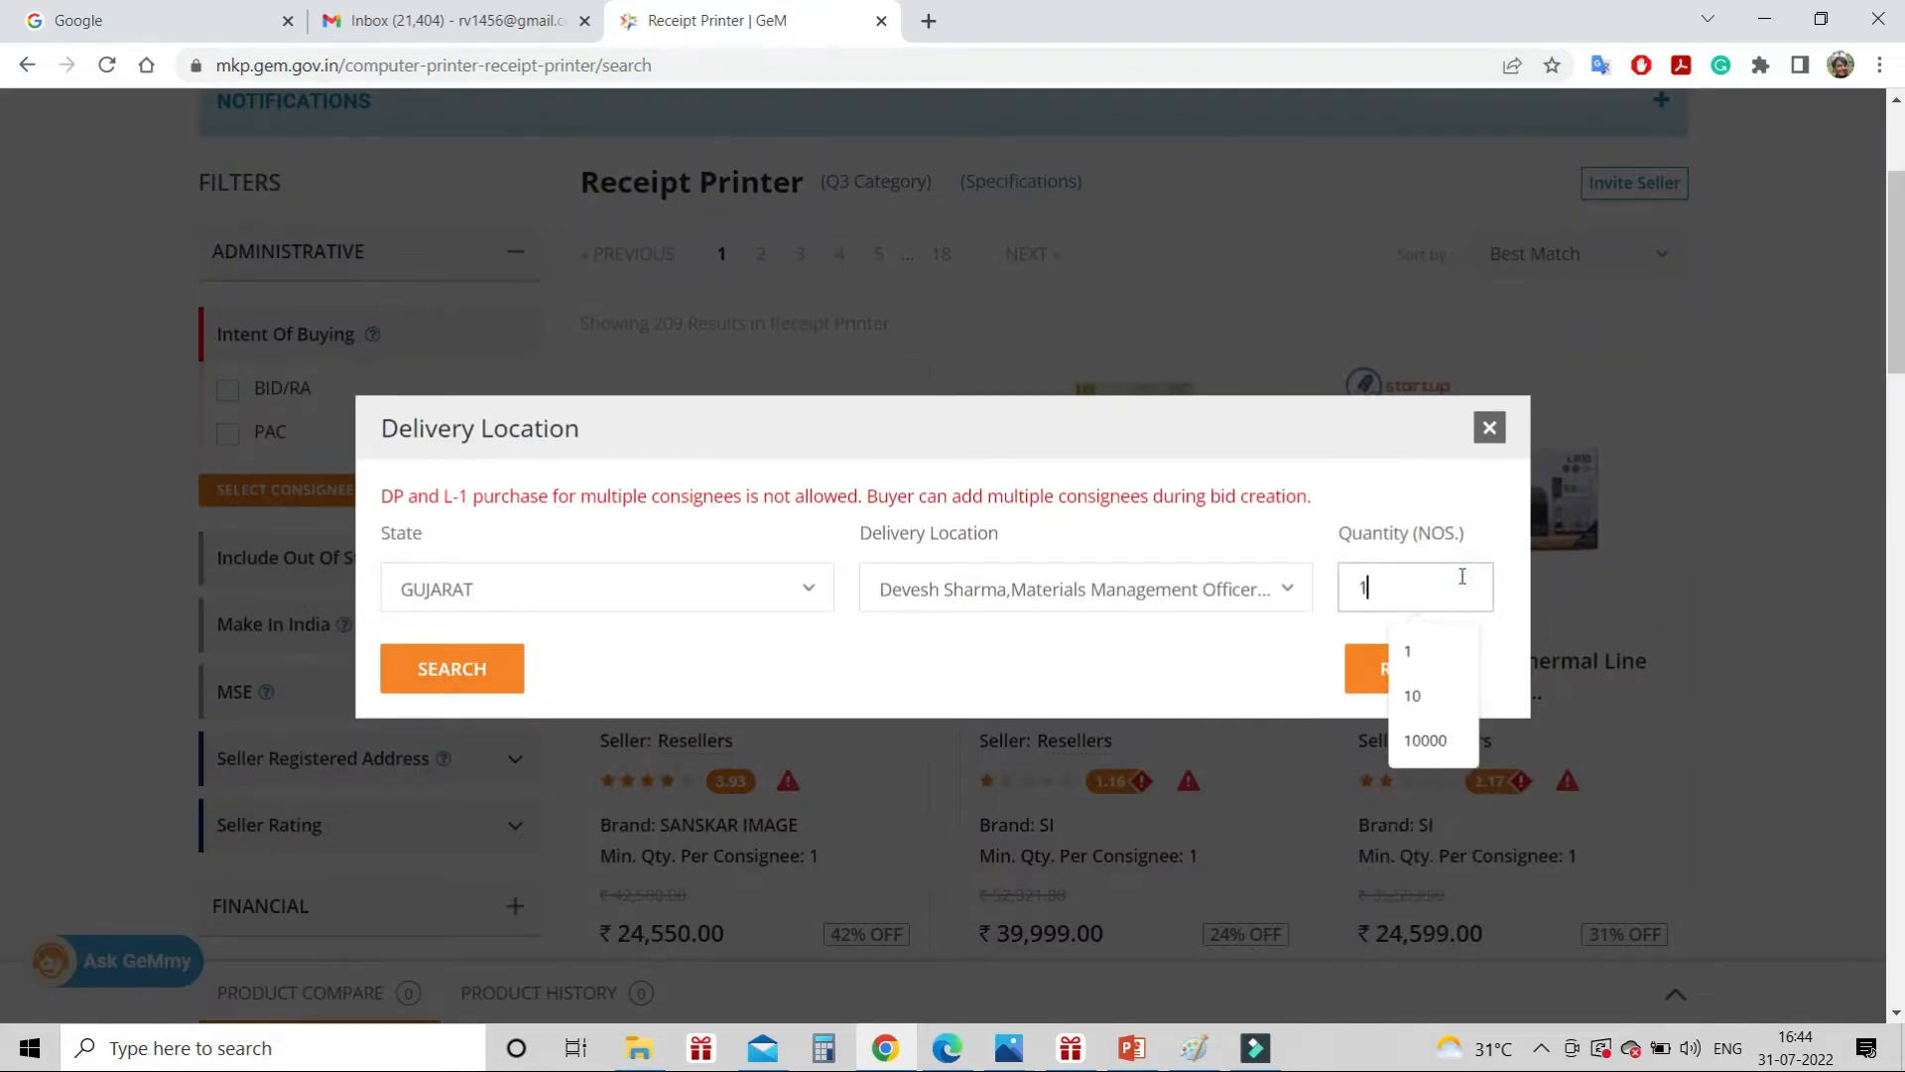
pyautogui.click(458, 675)
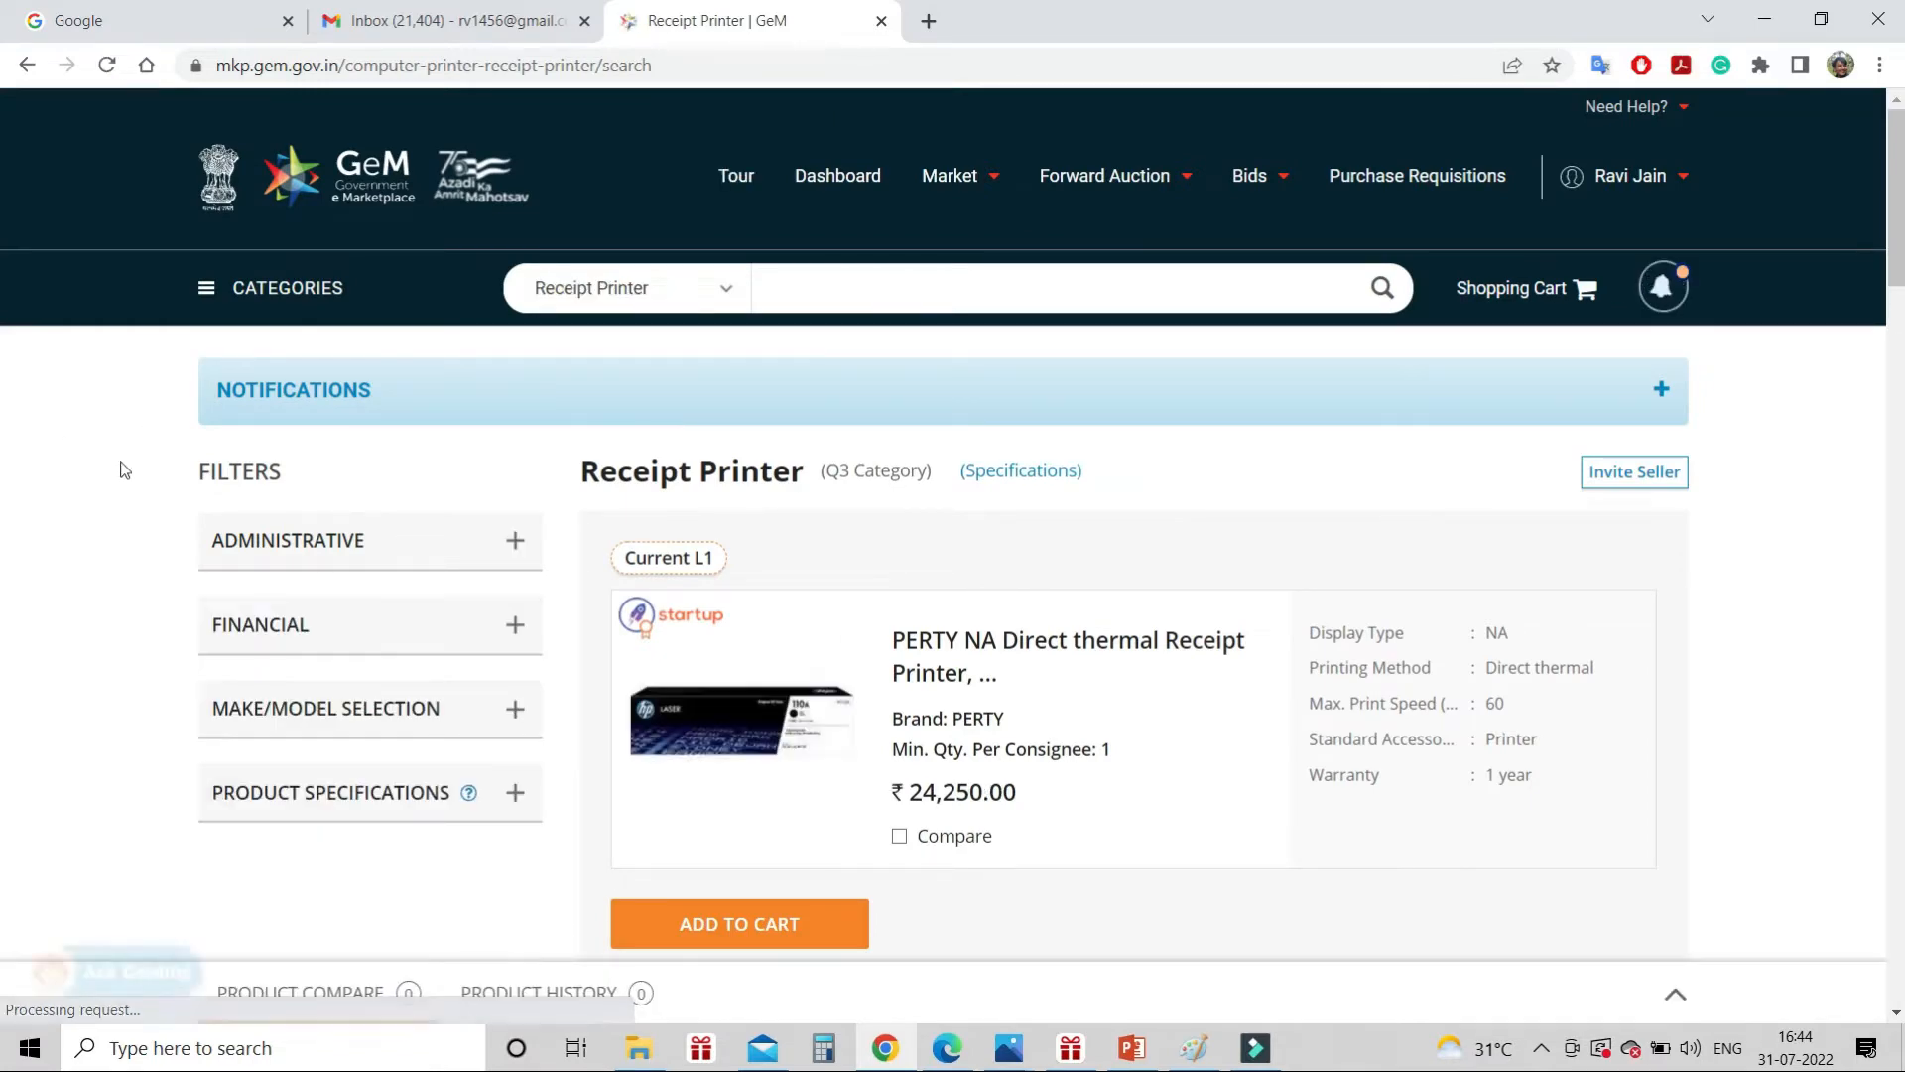
# Filter the receipt printers by the Thermal Line Printing printing method in the product specifications
pyautogui.scroll(-3, 124, 470)
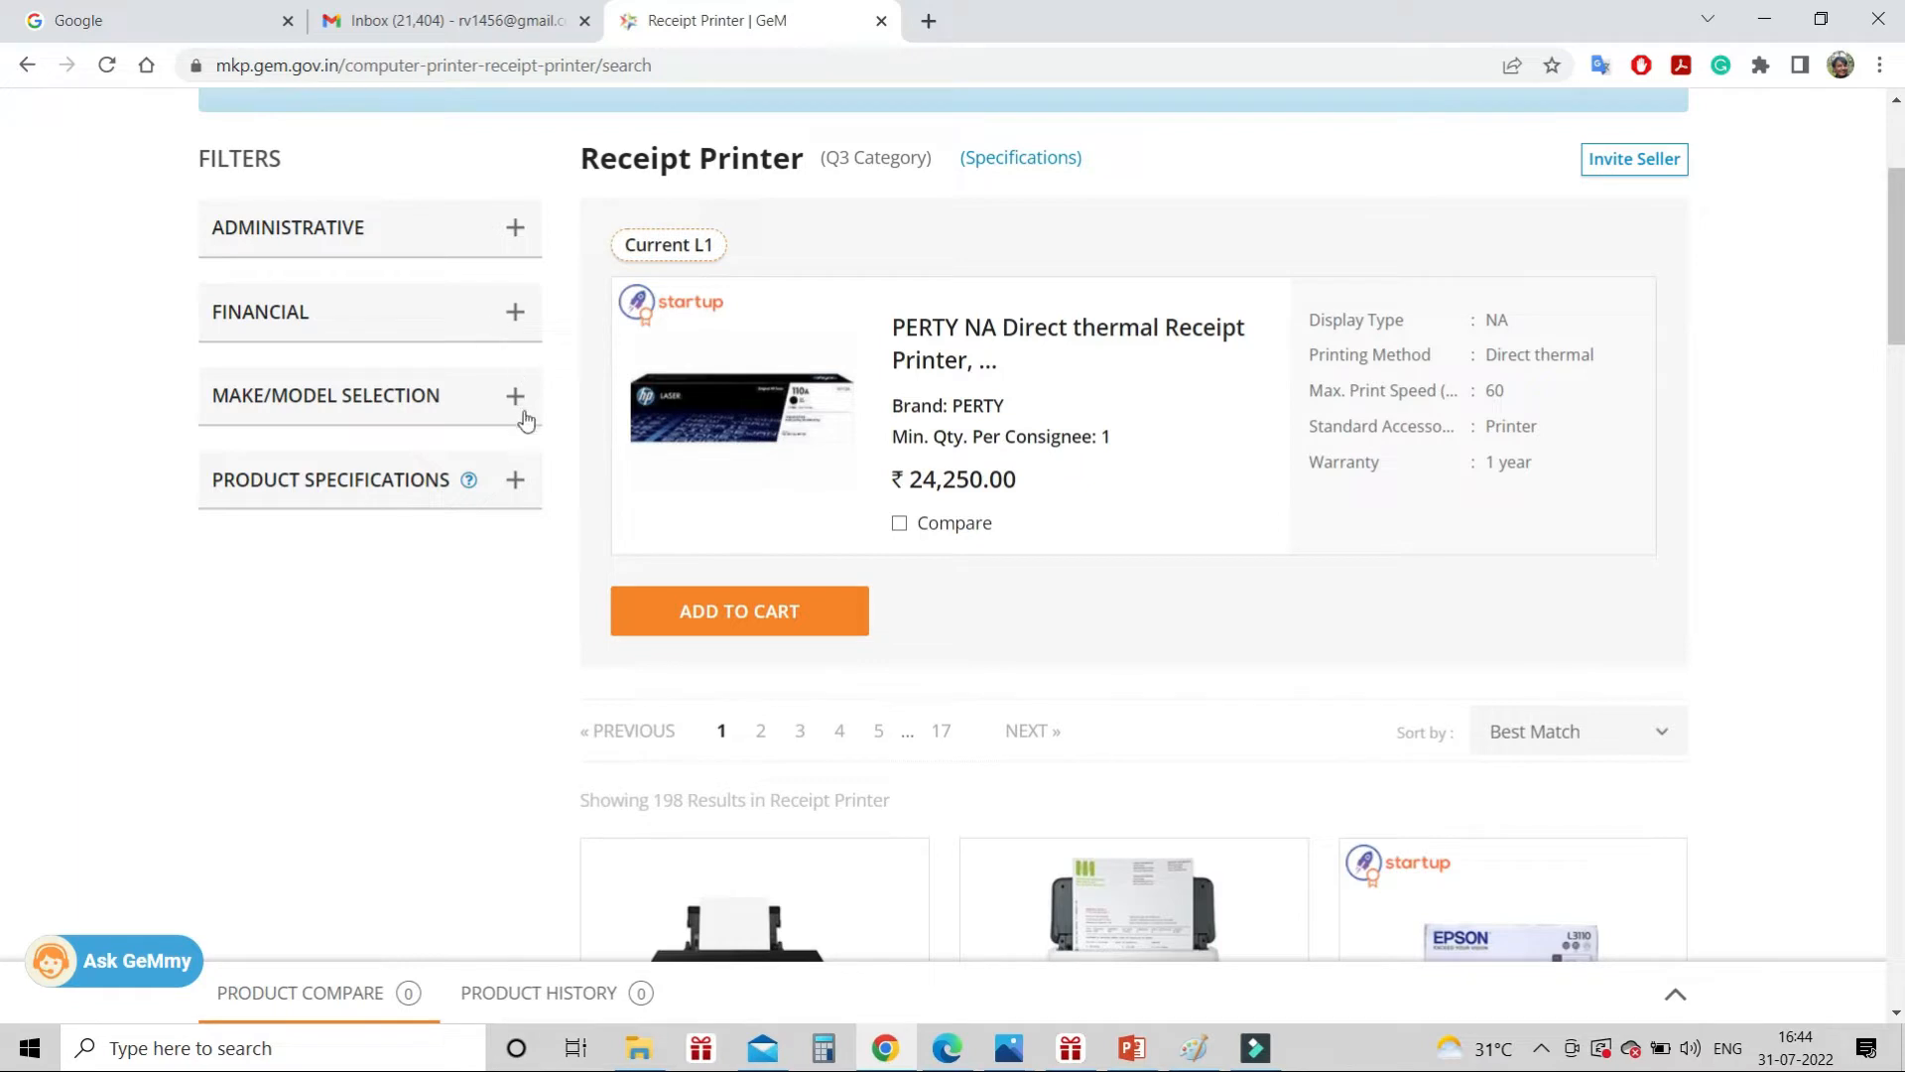
pyautogui.click(512, 483)
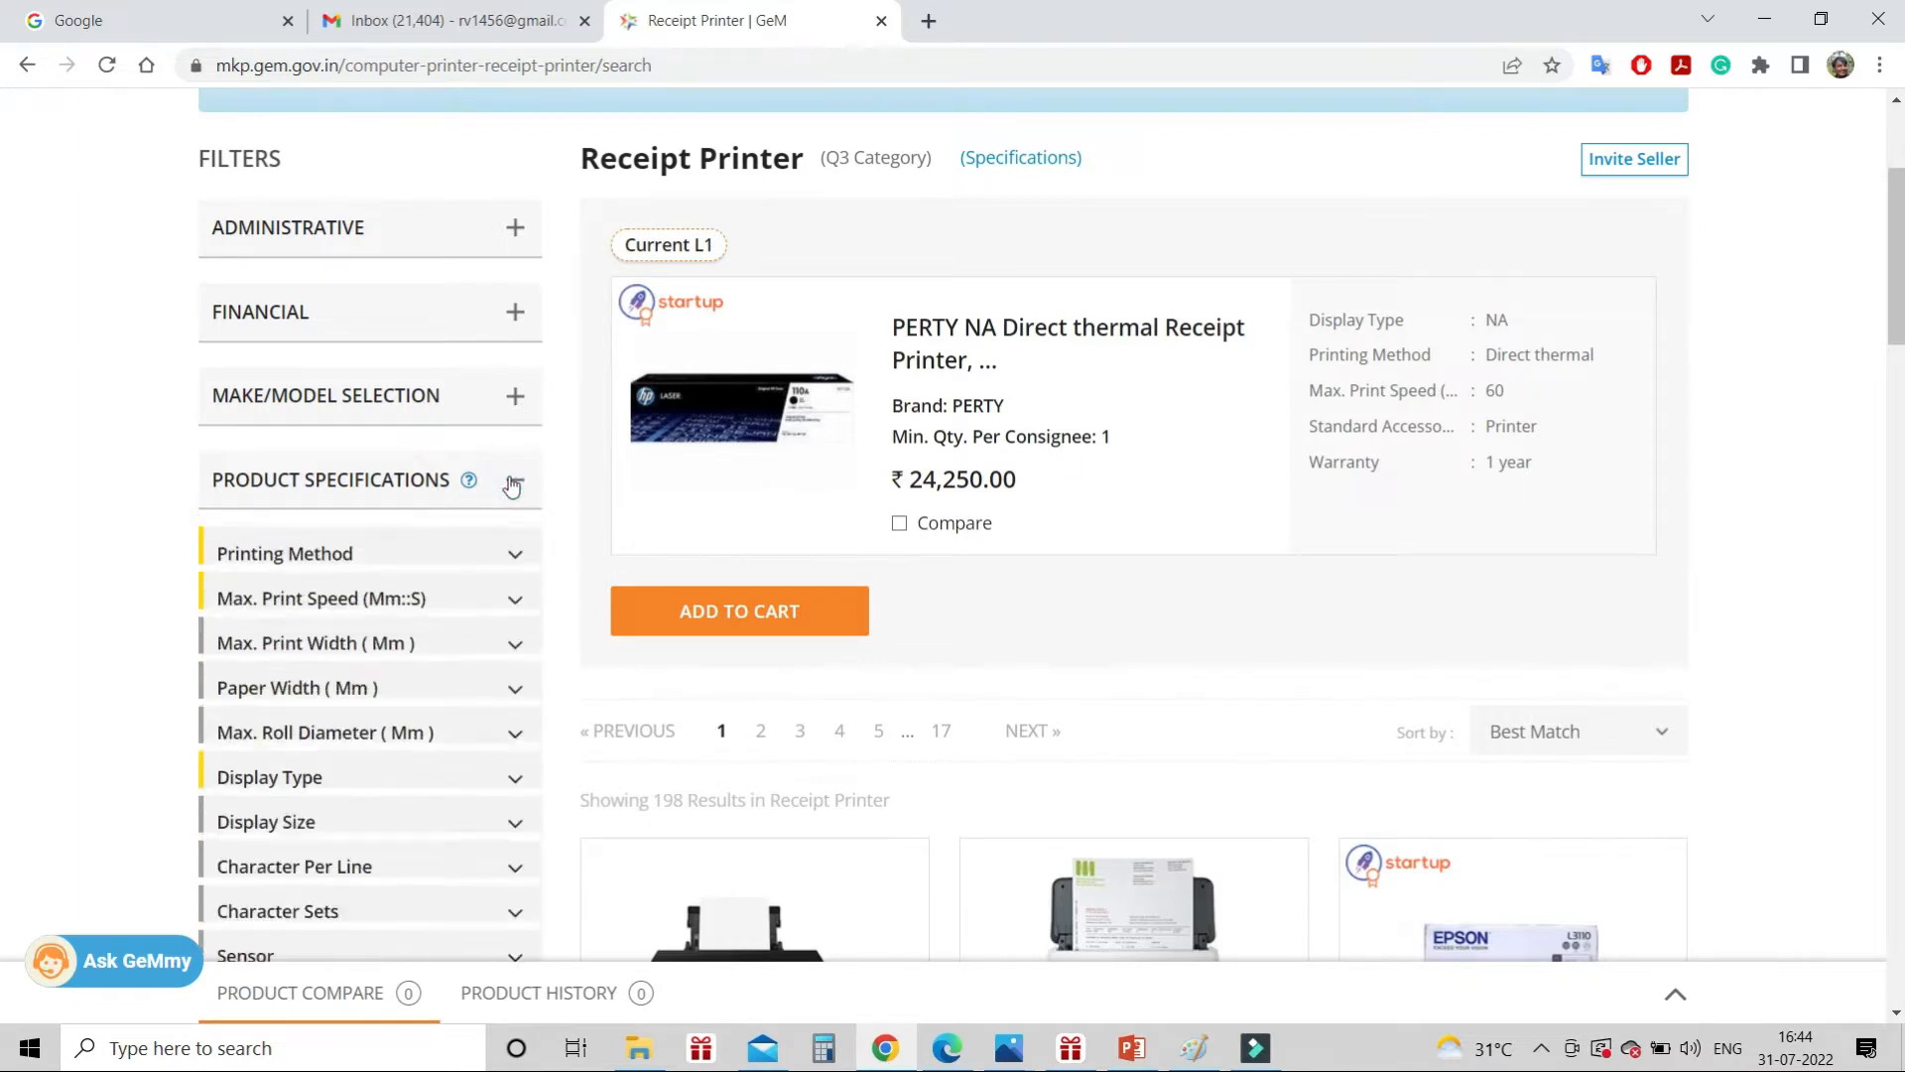
pyautogui.click(424, 566)
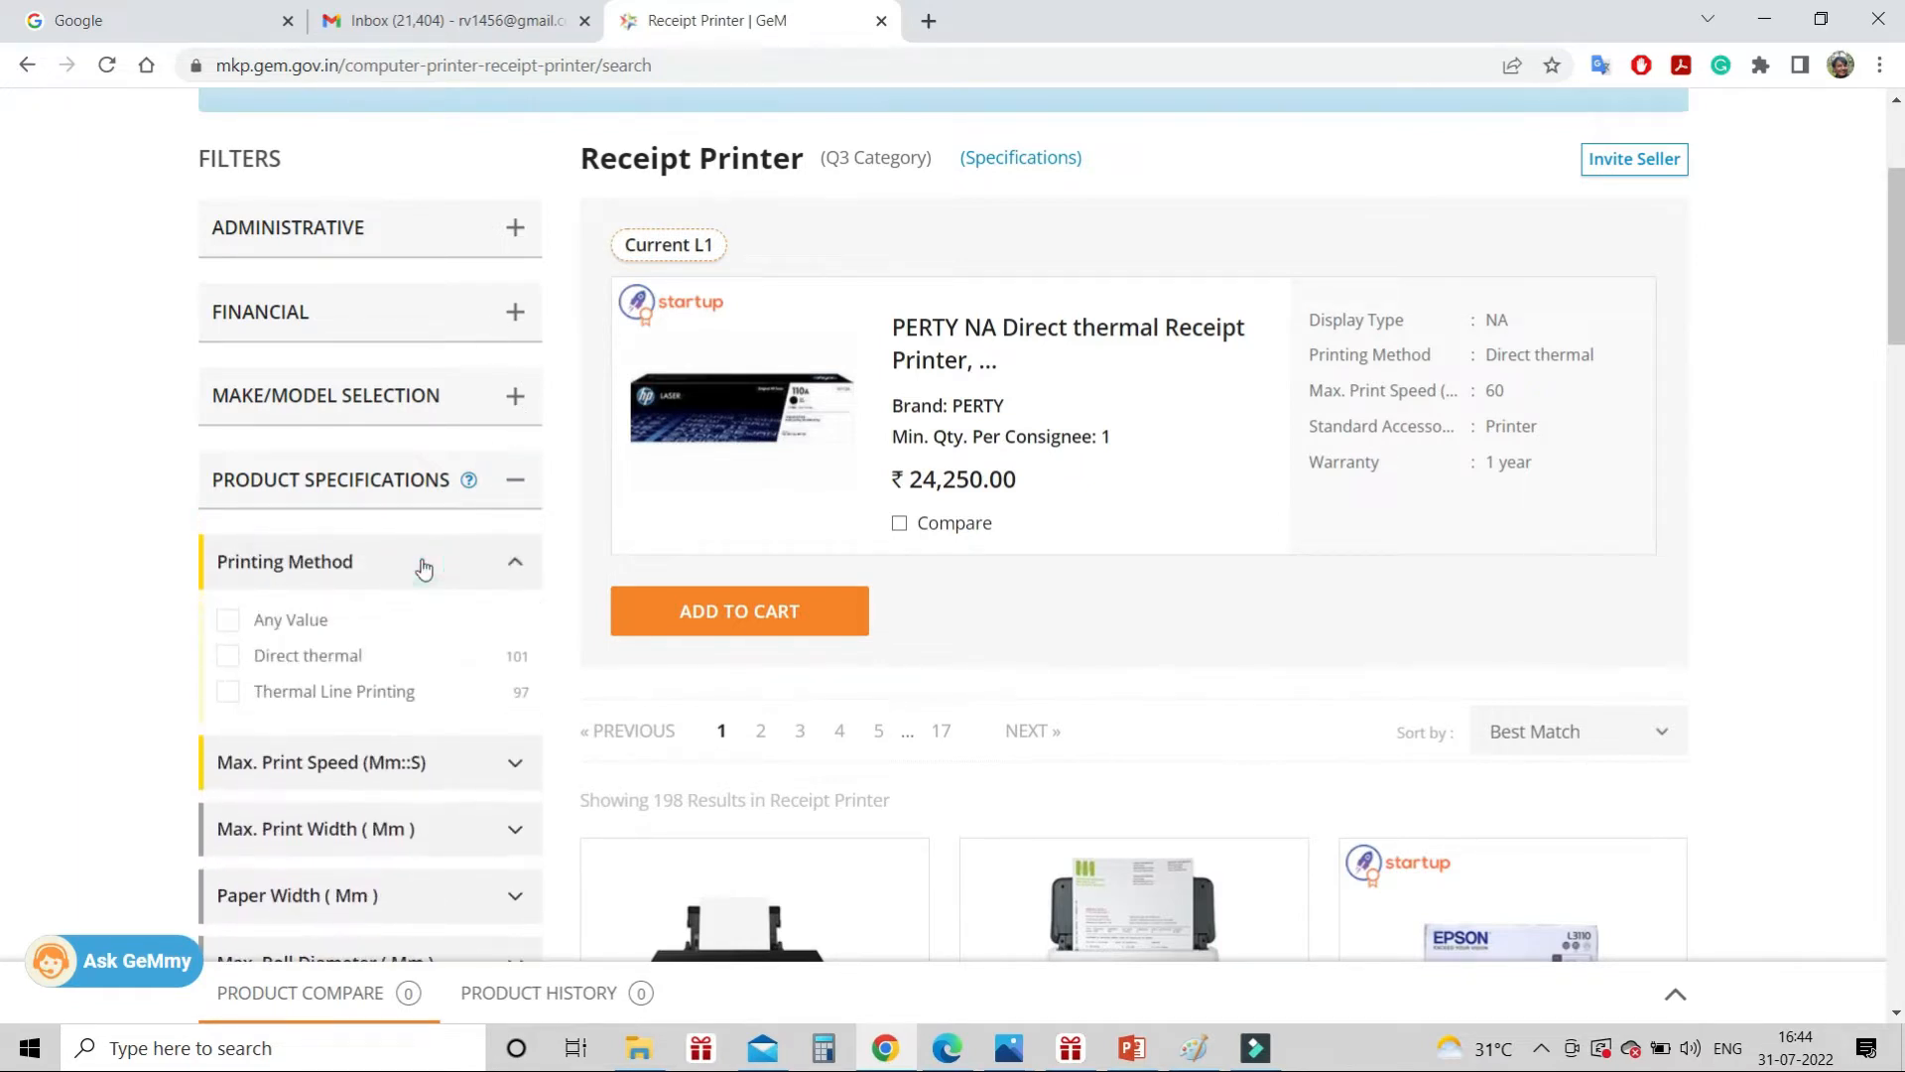
pyautogui.click(330, 692)
pyautogui.click(330, 691)
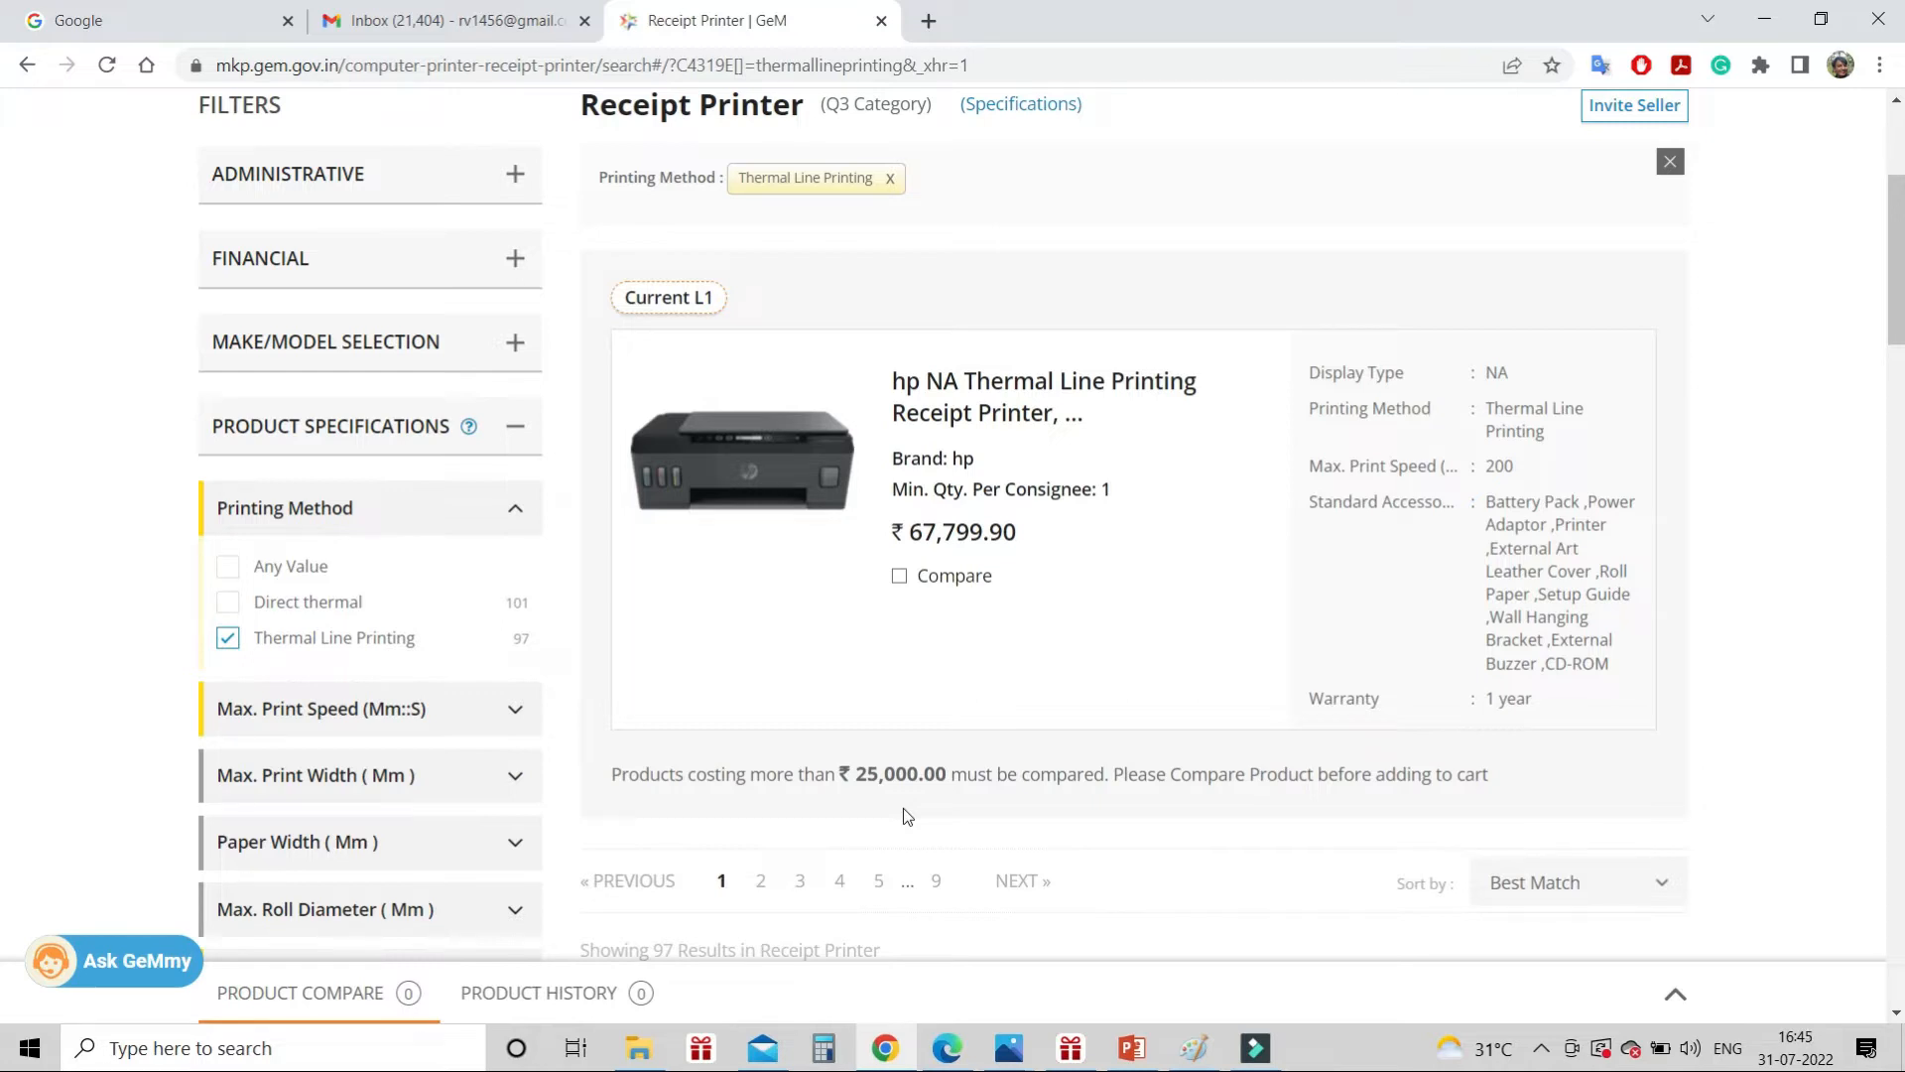
# Try filtering the printers by a maximum print speed of 180 and remove that filter again
pyautogui.scroll(-8, 903, 813)
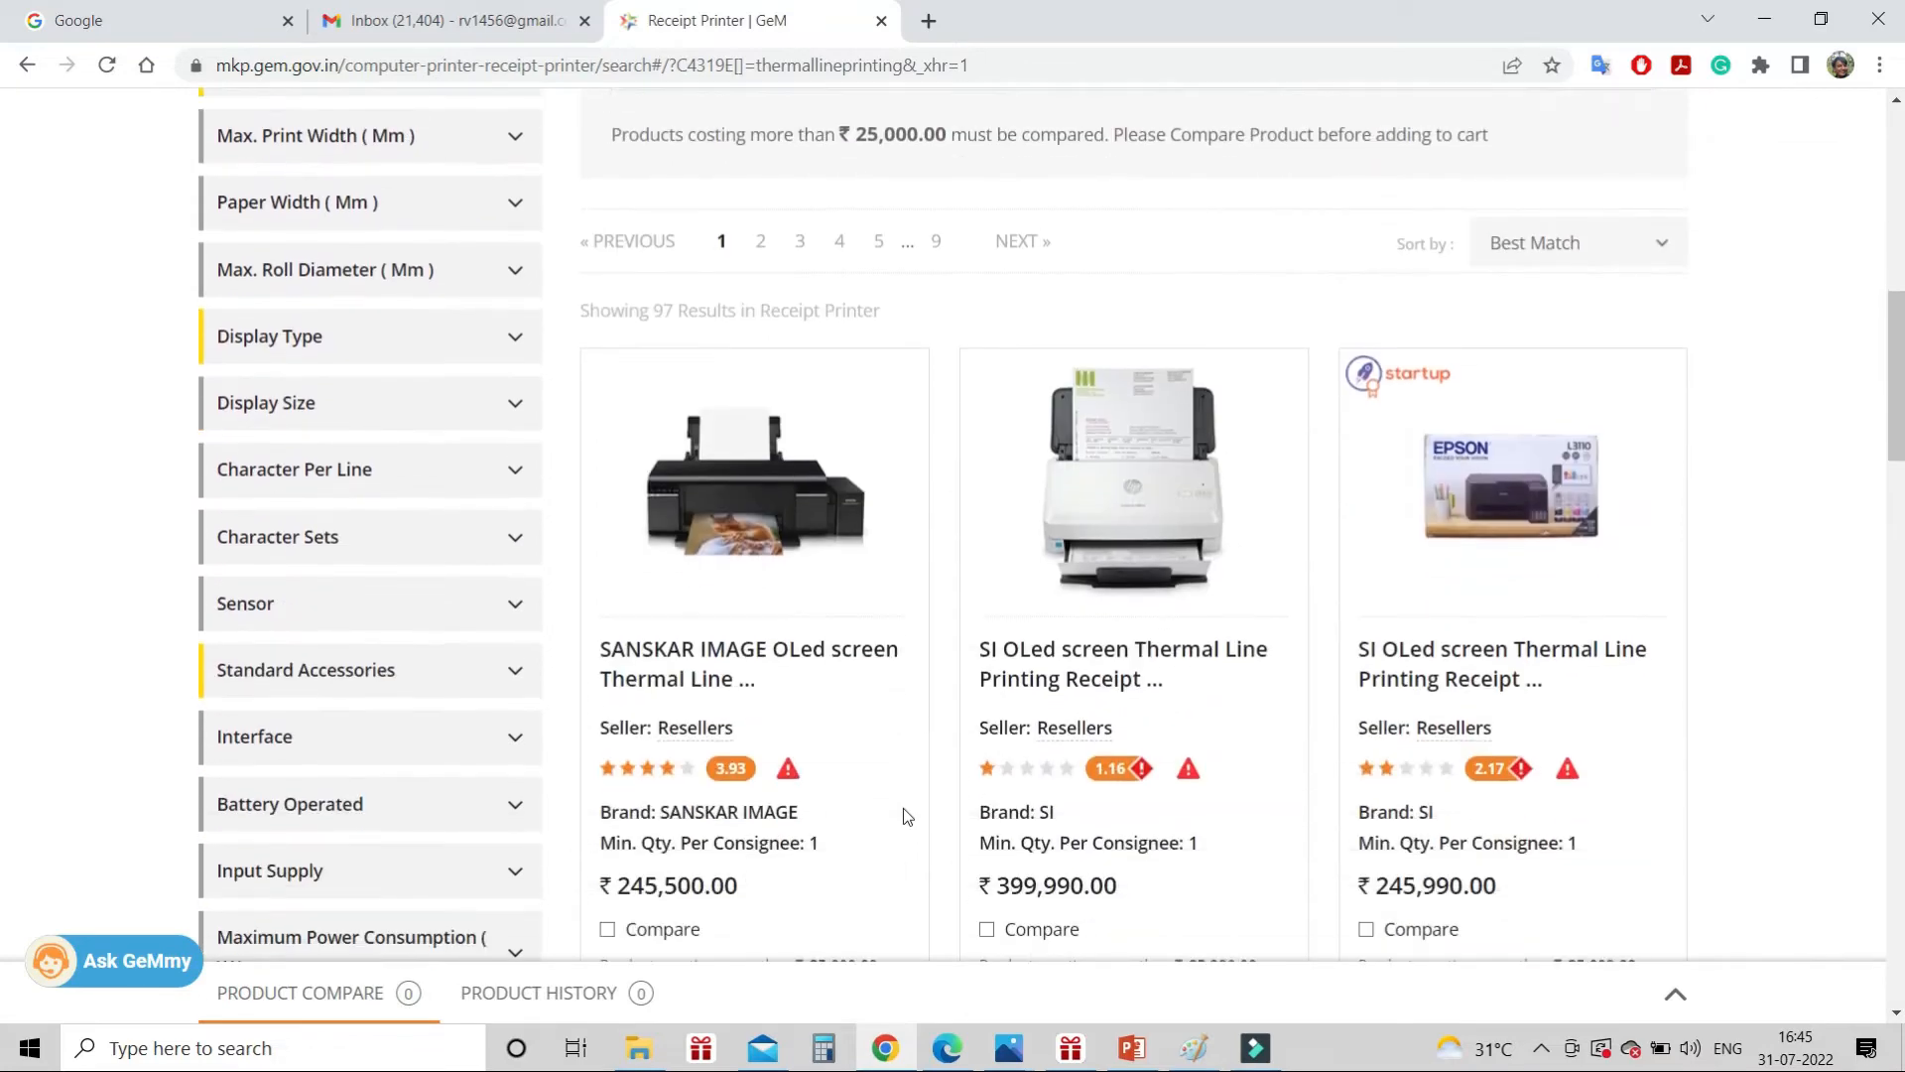
pyautogui.scroll(2, 903, 813)
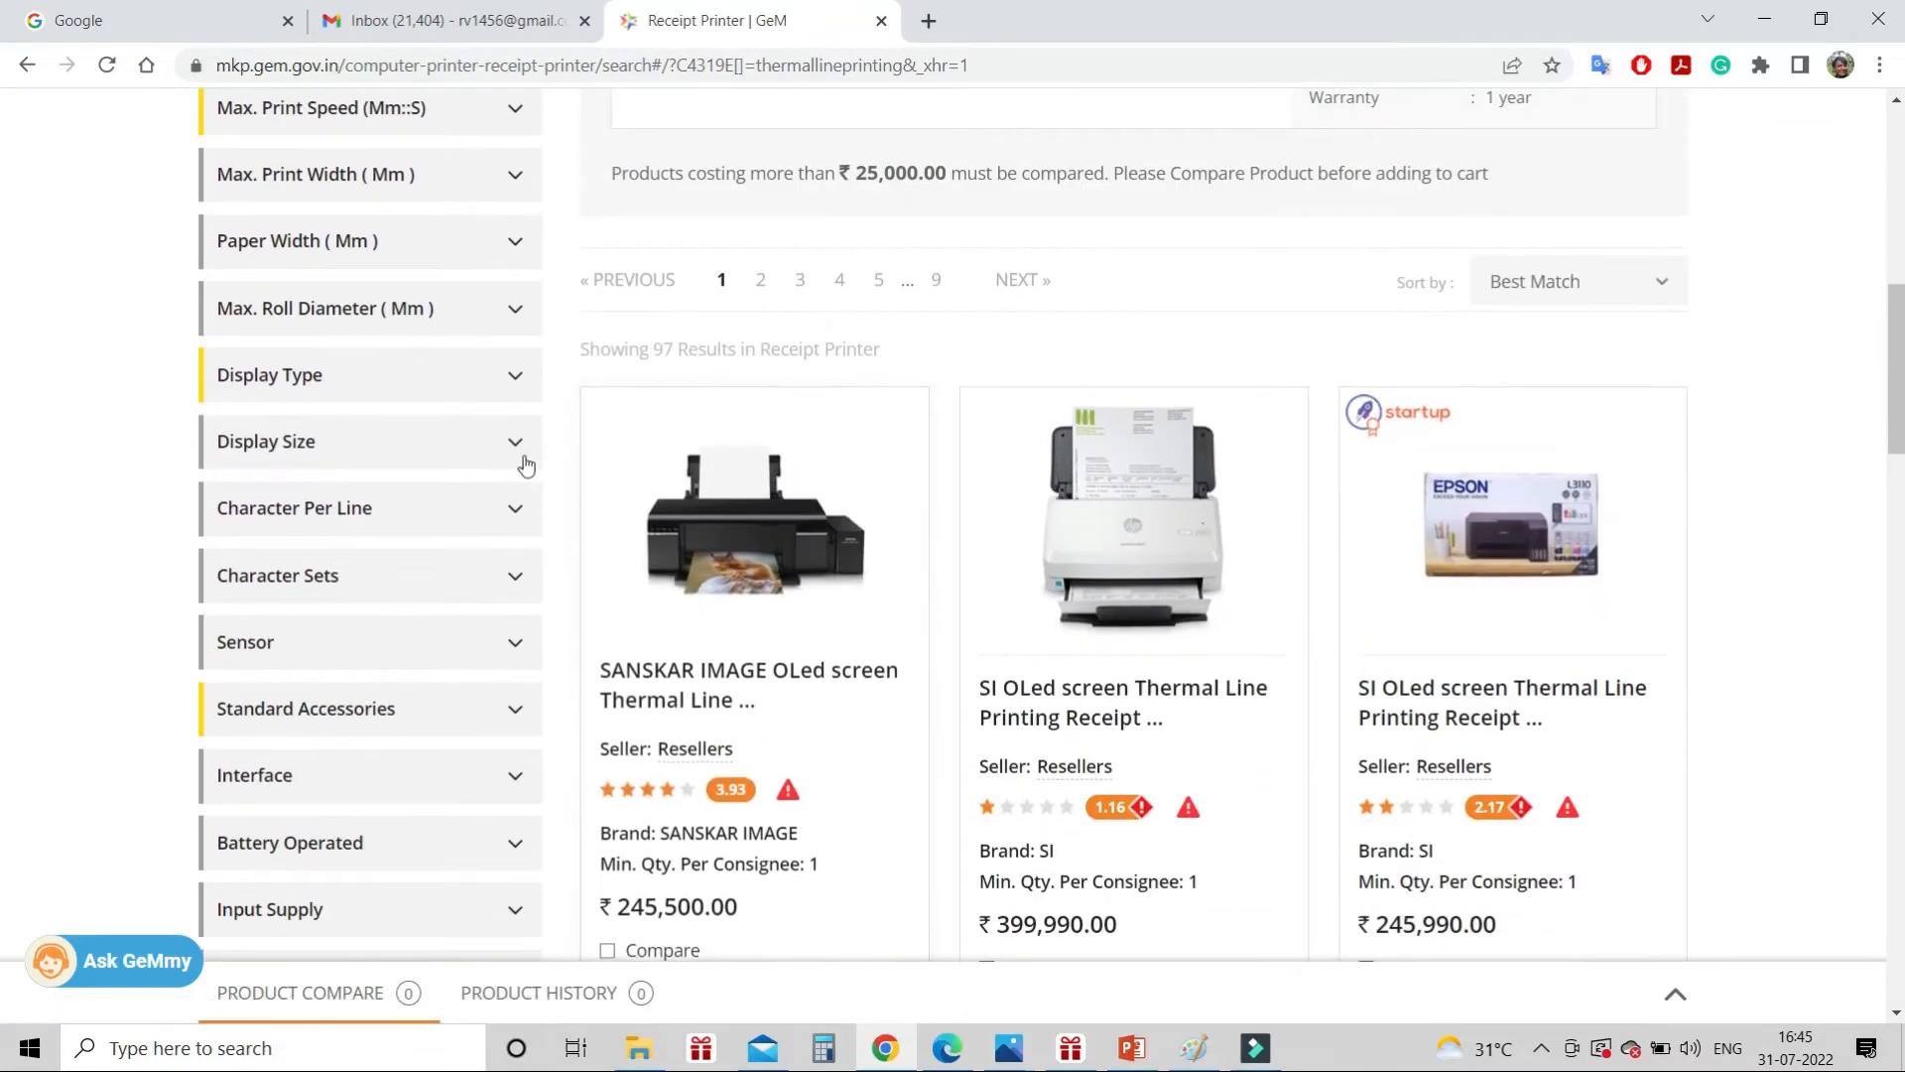
pyautogui.scroll(2, 154, 380)
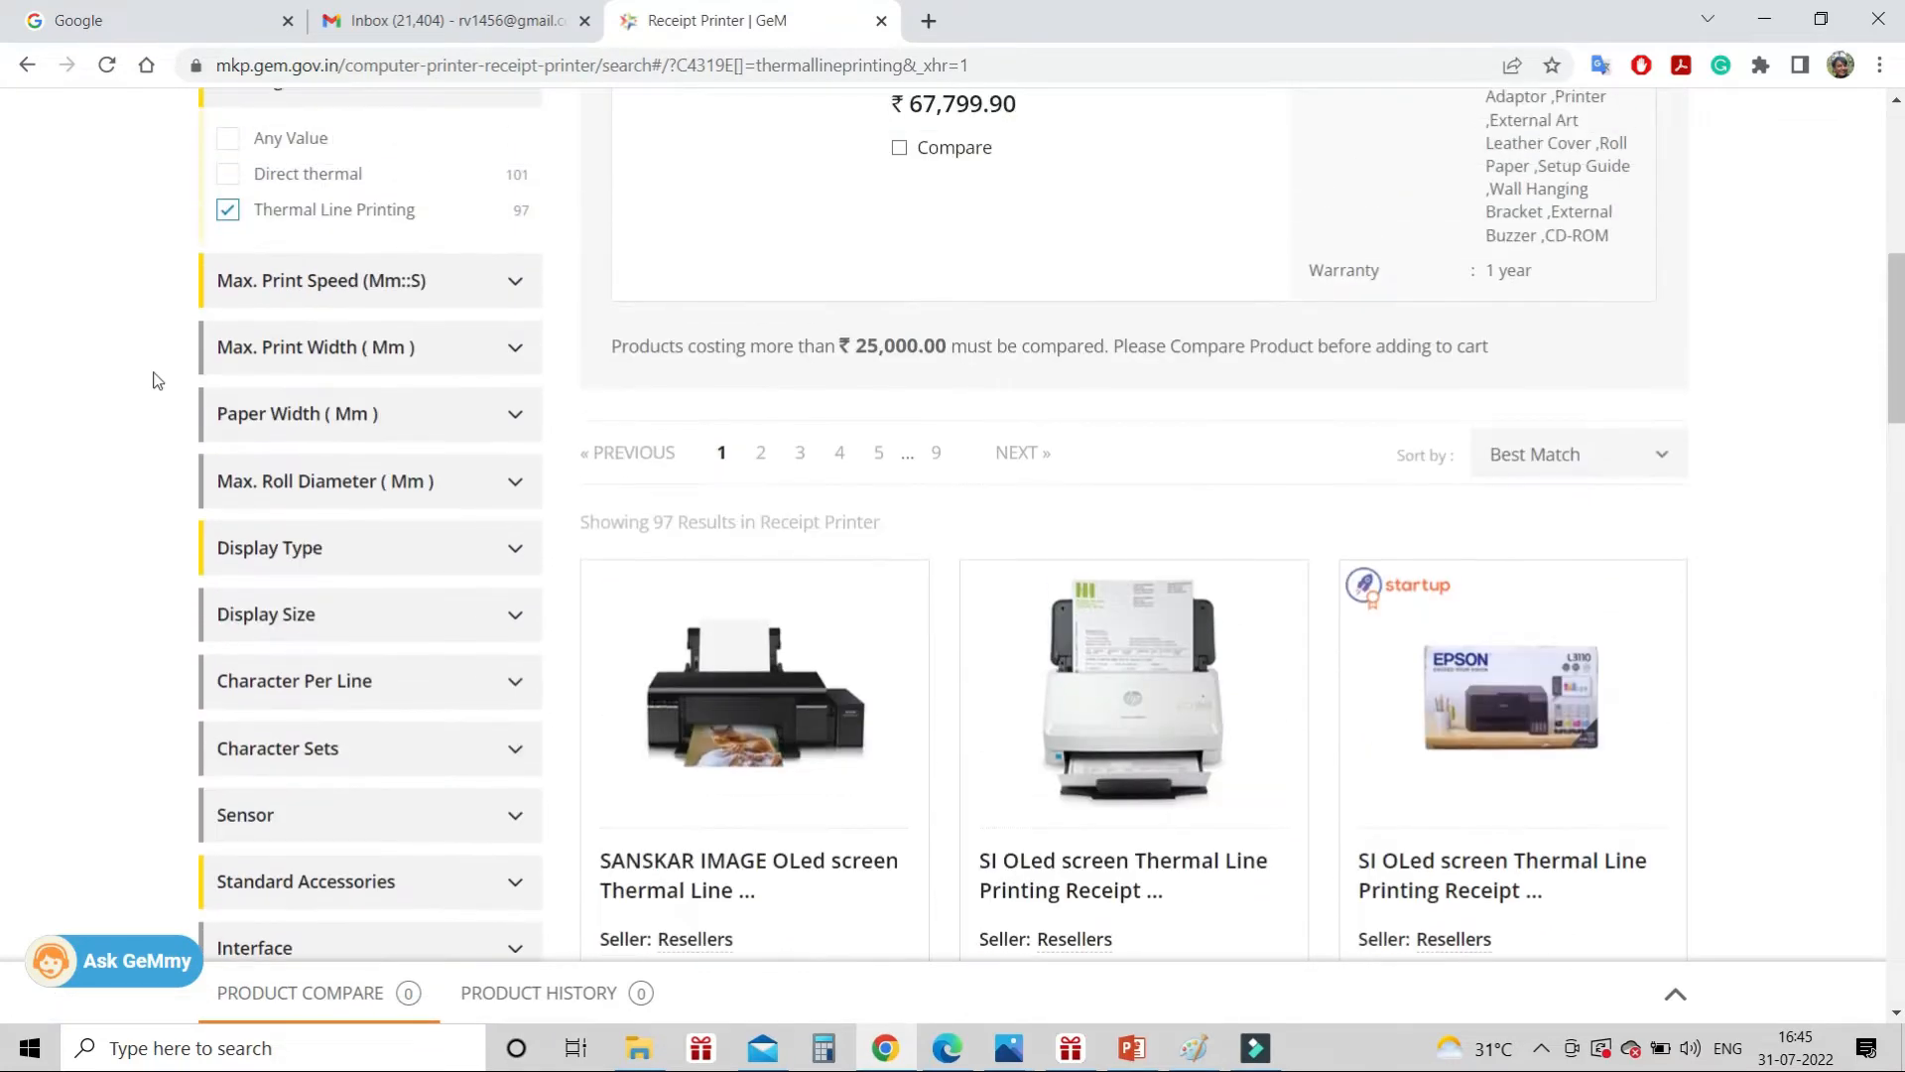
pyautogui.click(493, 267)
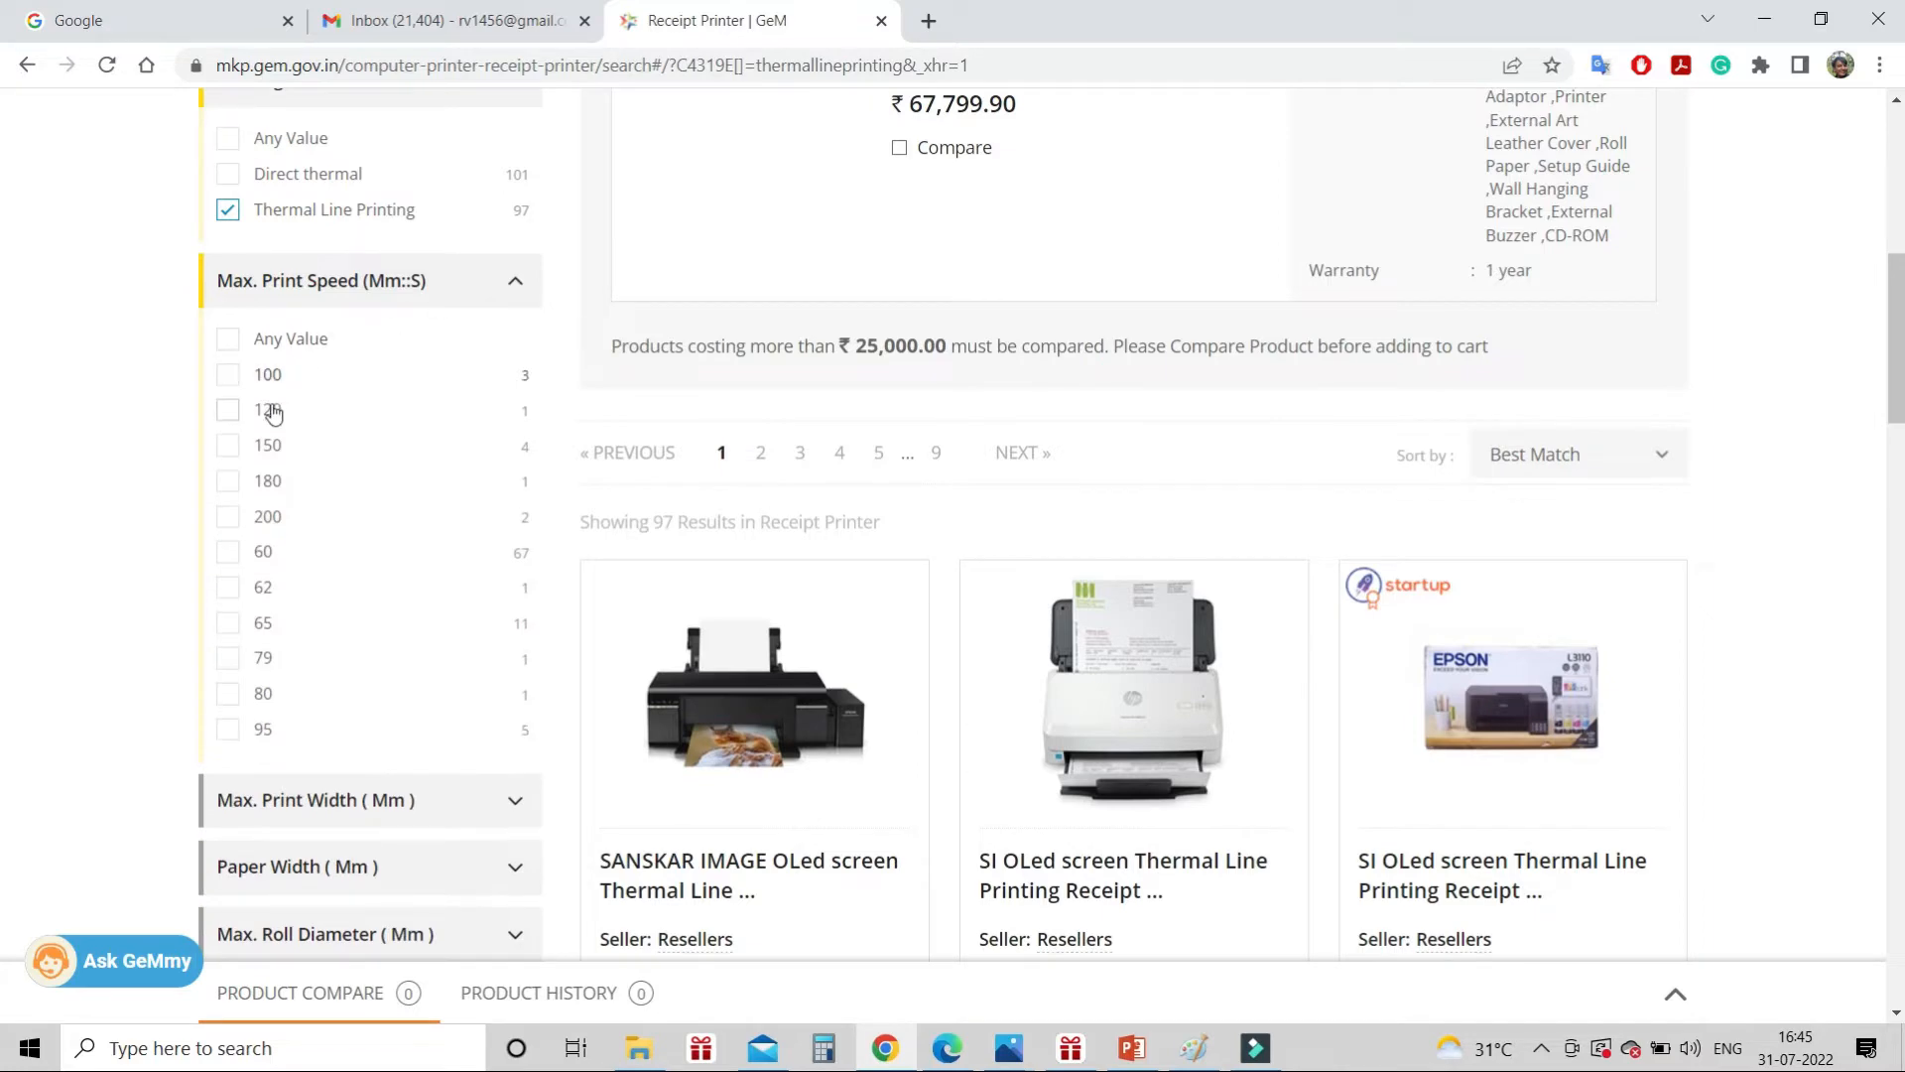
pyautogui.click(264, 484)
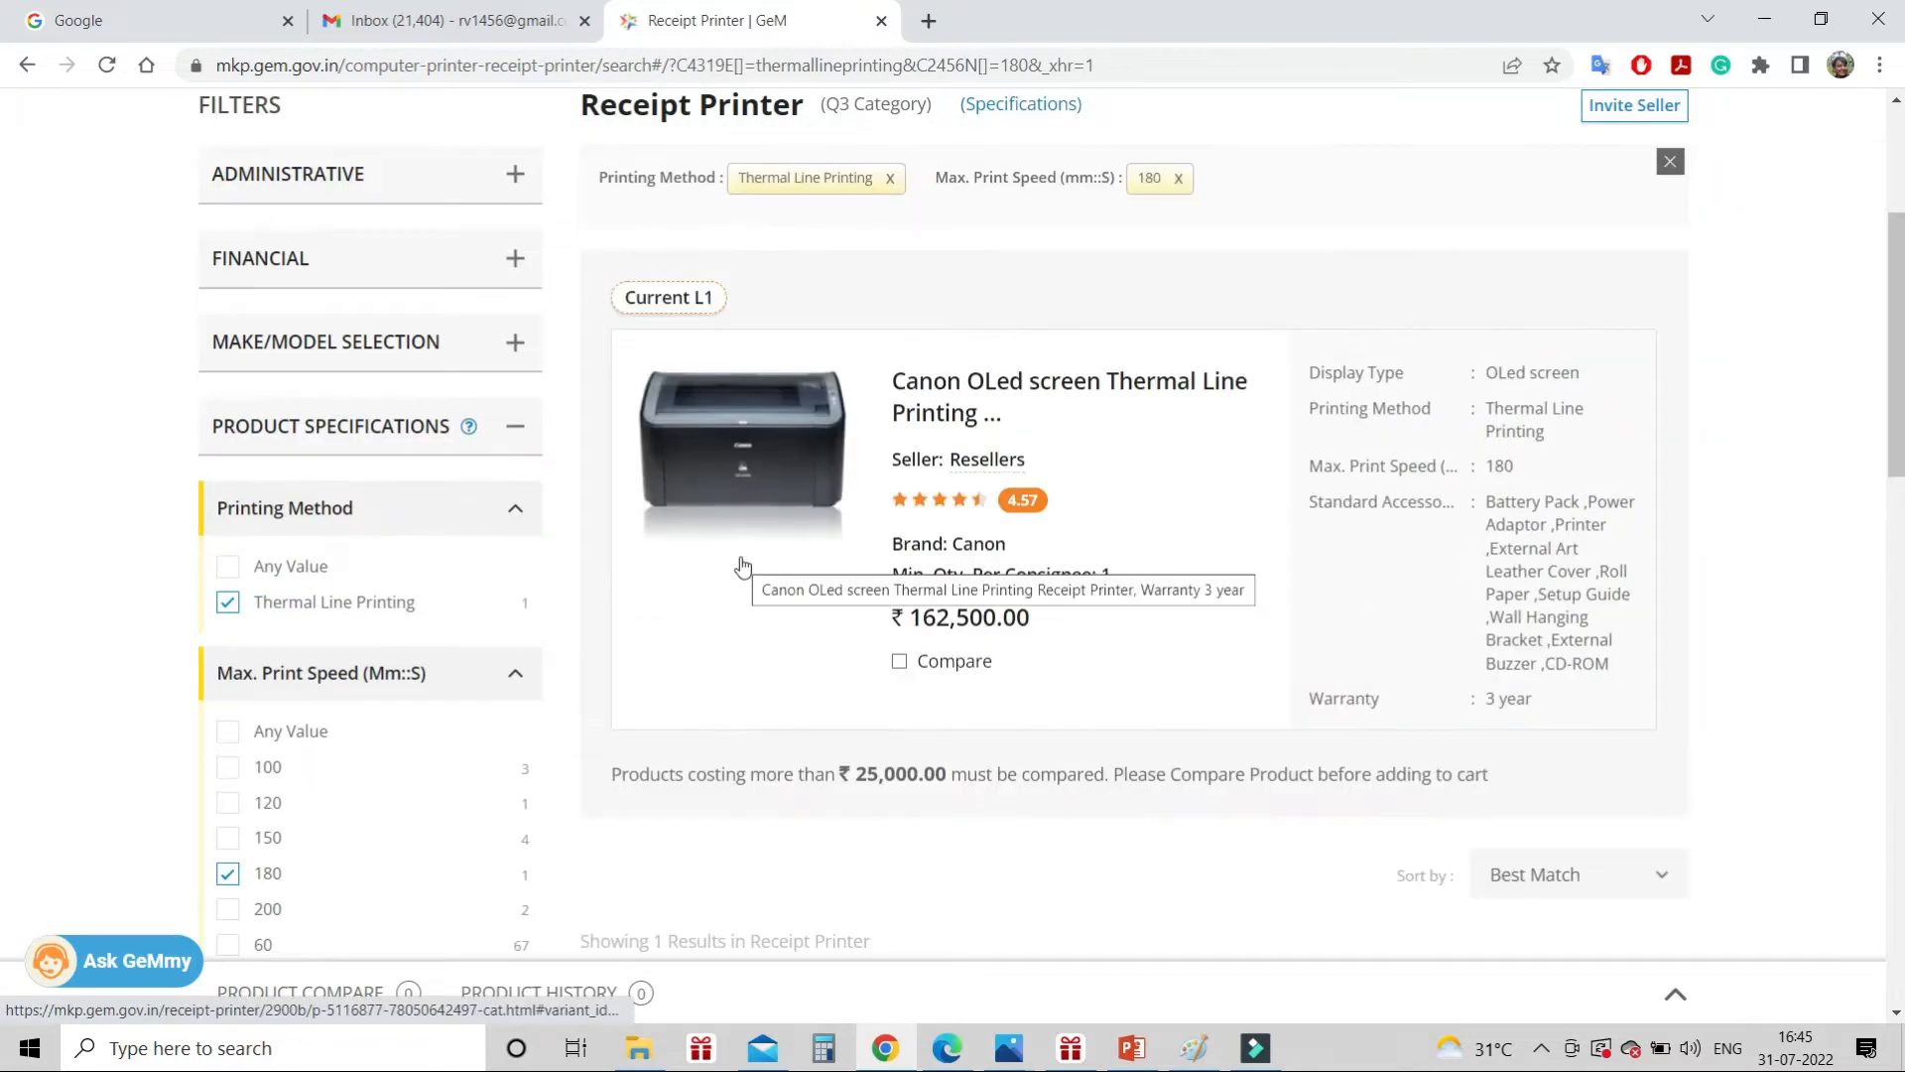
pyautogui.scroll(-7, 742, 565)
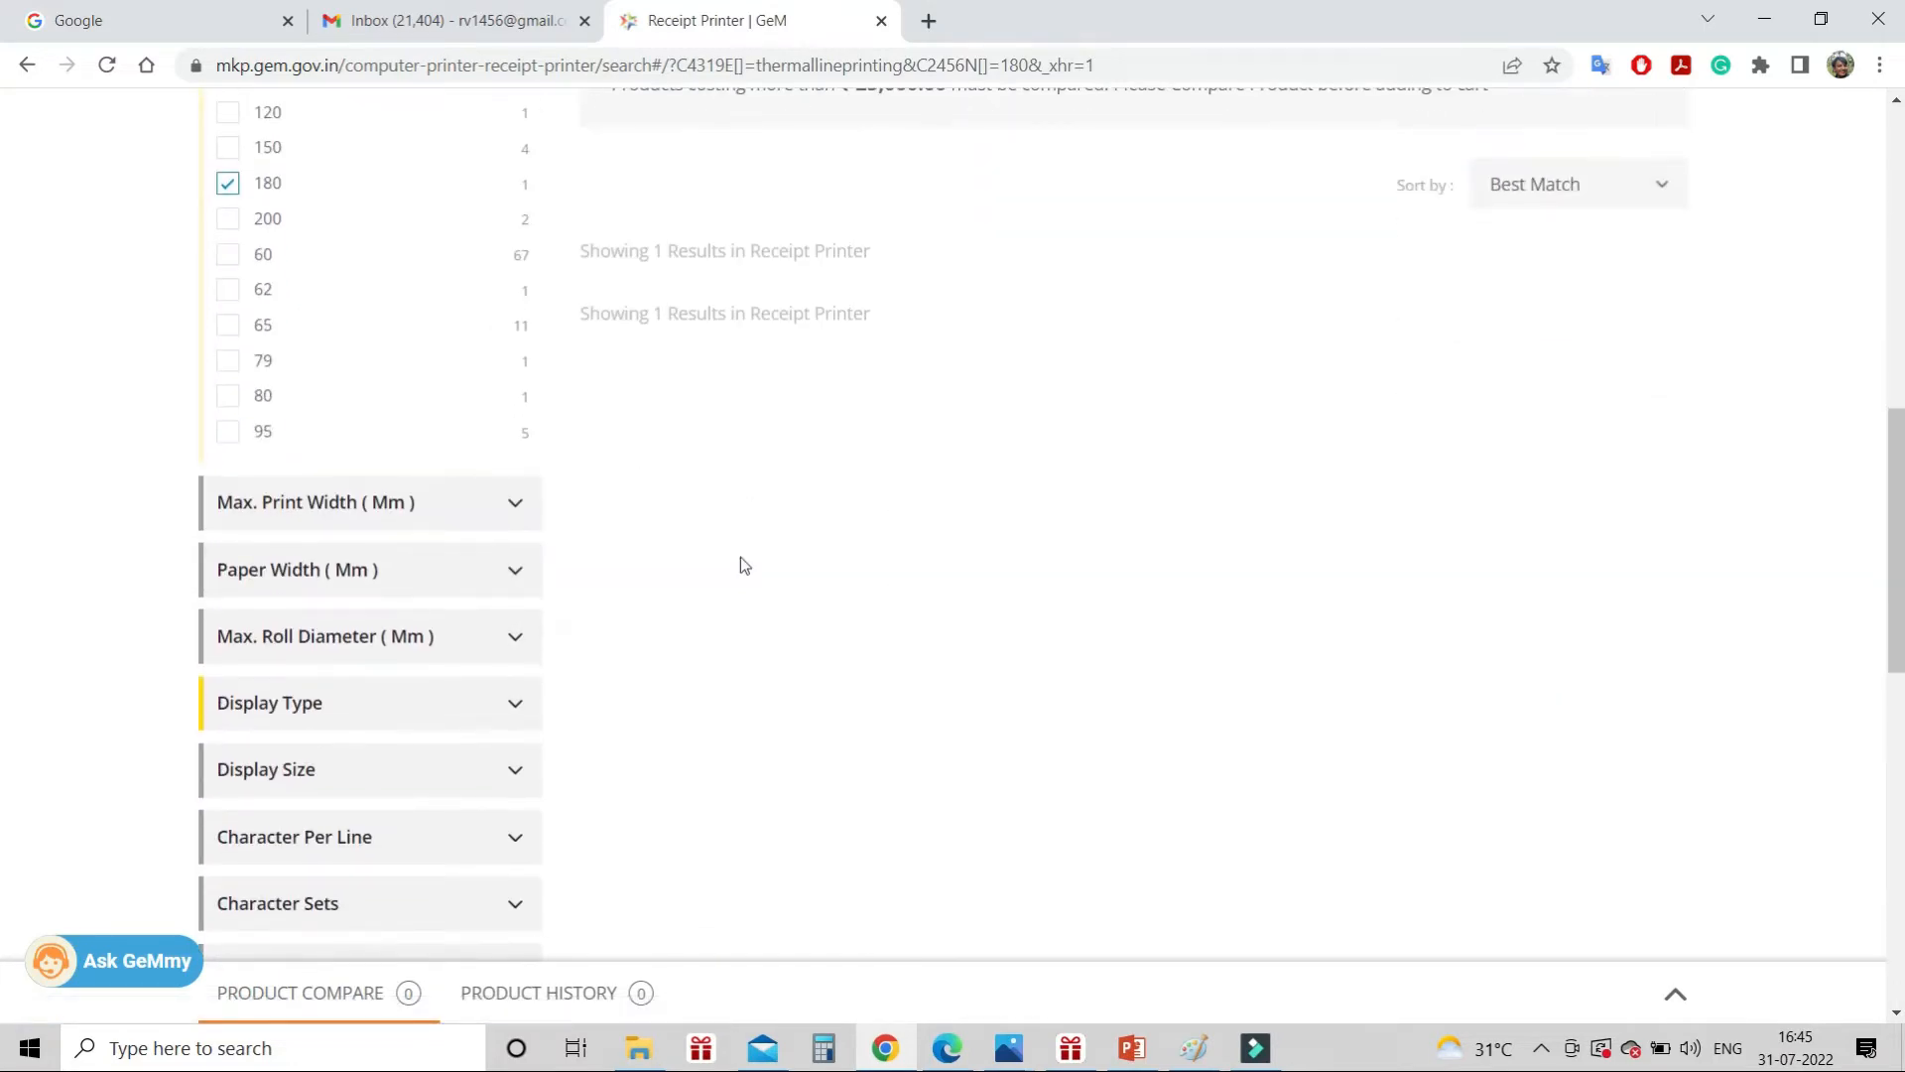
pyautogui.click(226, 184)
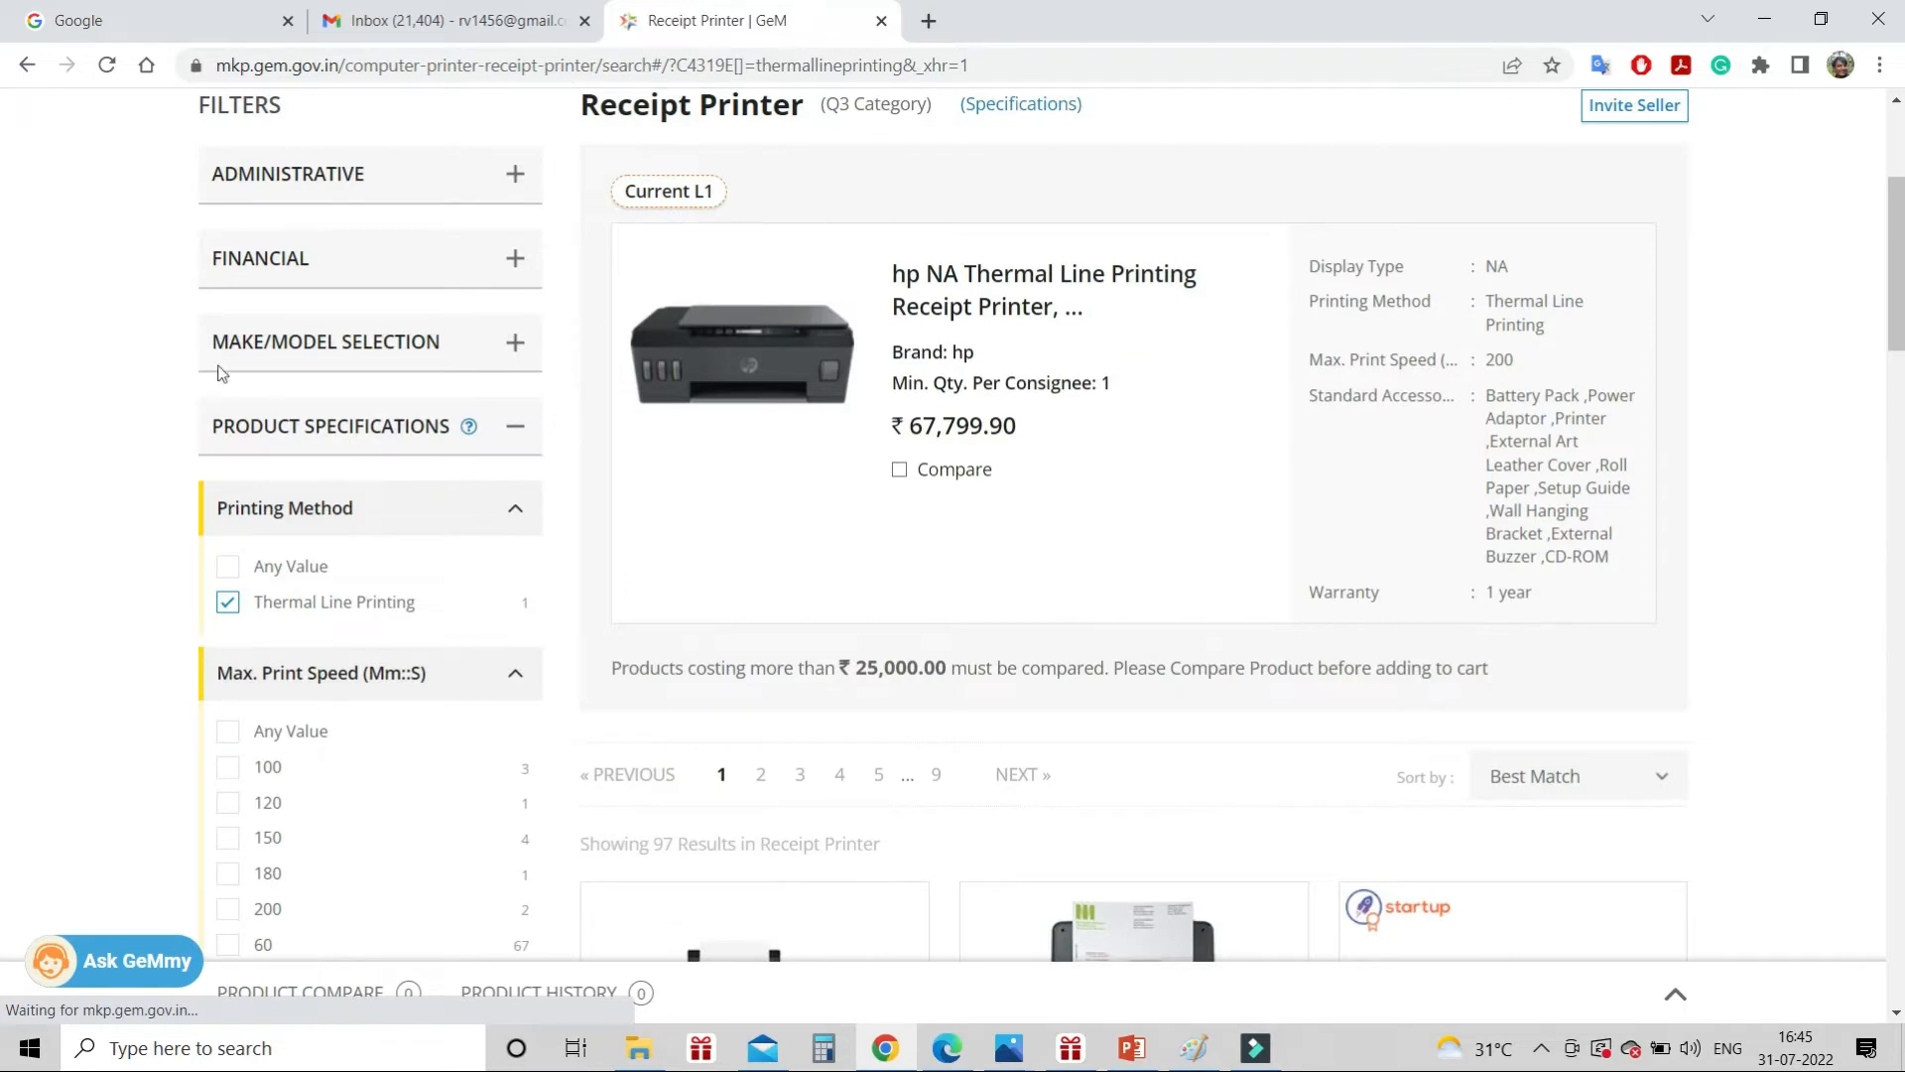
# Select the SANSKAR IMAGE printer, the SI printer beside it and the current L1 hp printer, and start their comparison
pyautogui.scroll(-9, 192, 373)
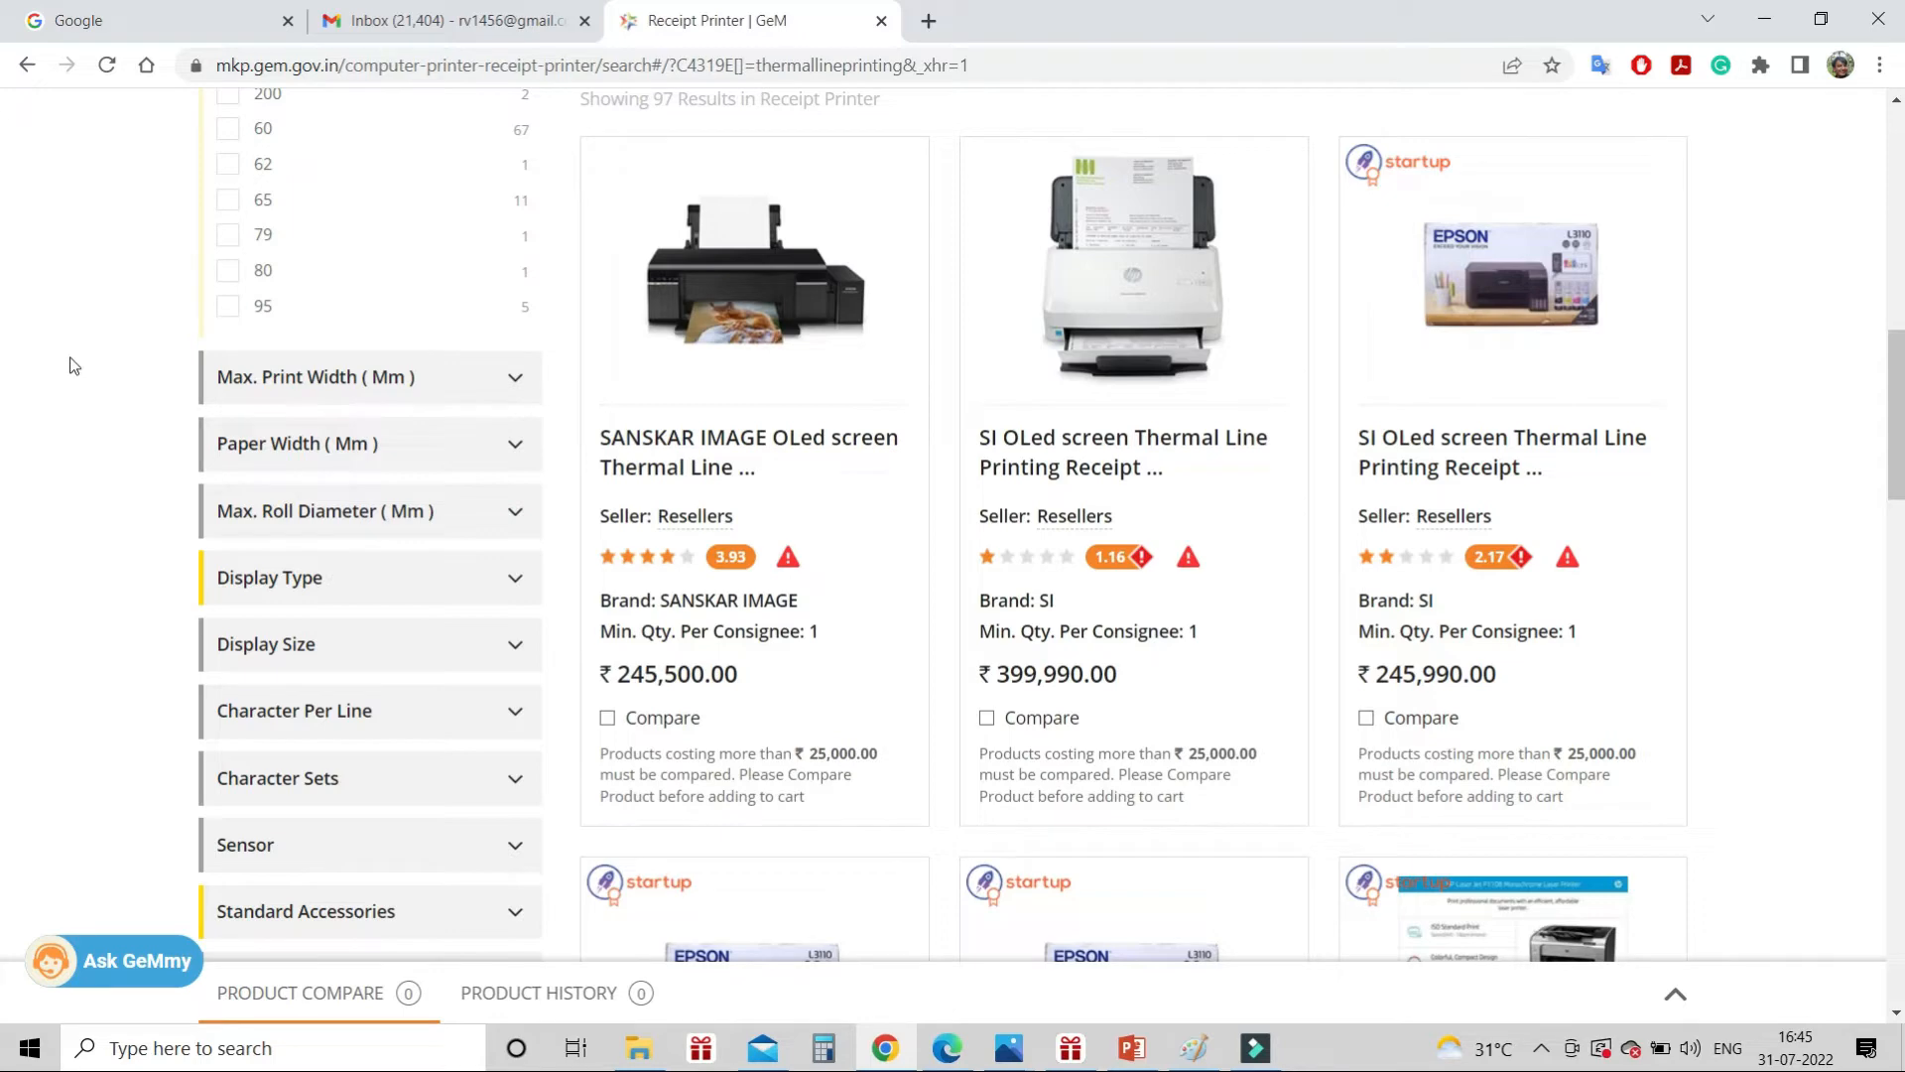
pyautogui.scroll(-6, 69, 365)
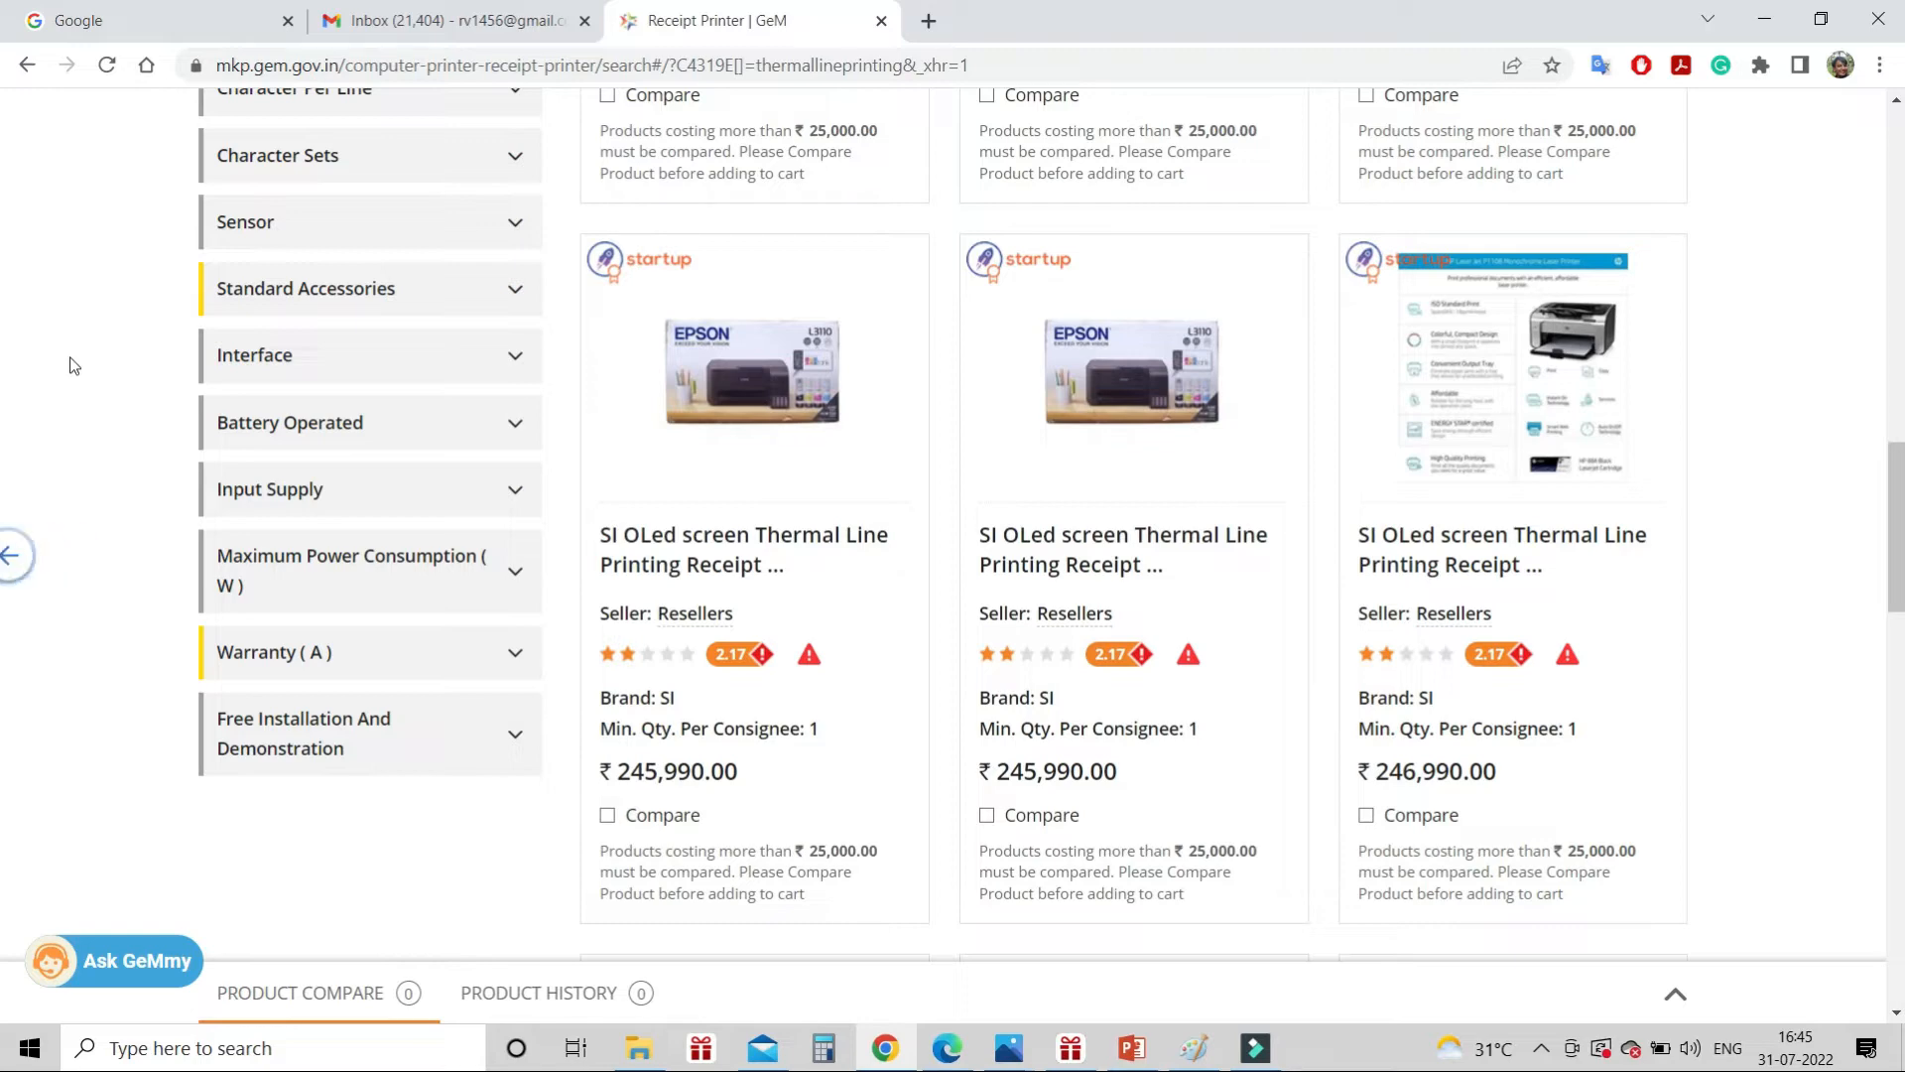
pyautogui.scroll(10, 770, 458)
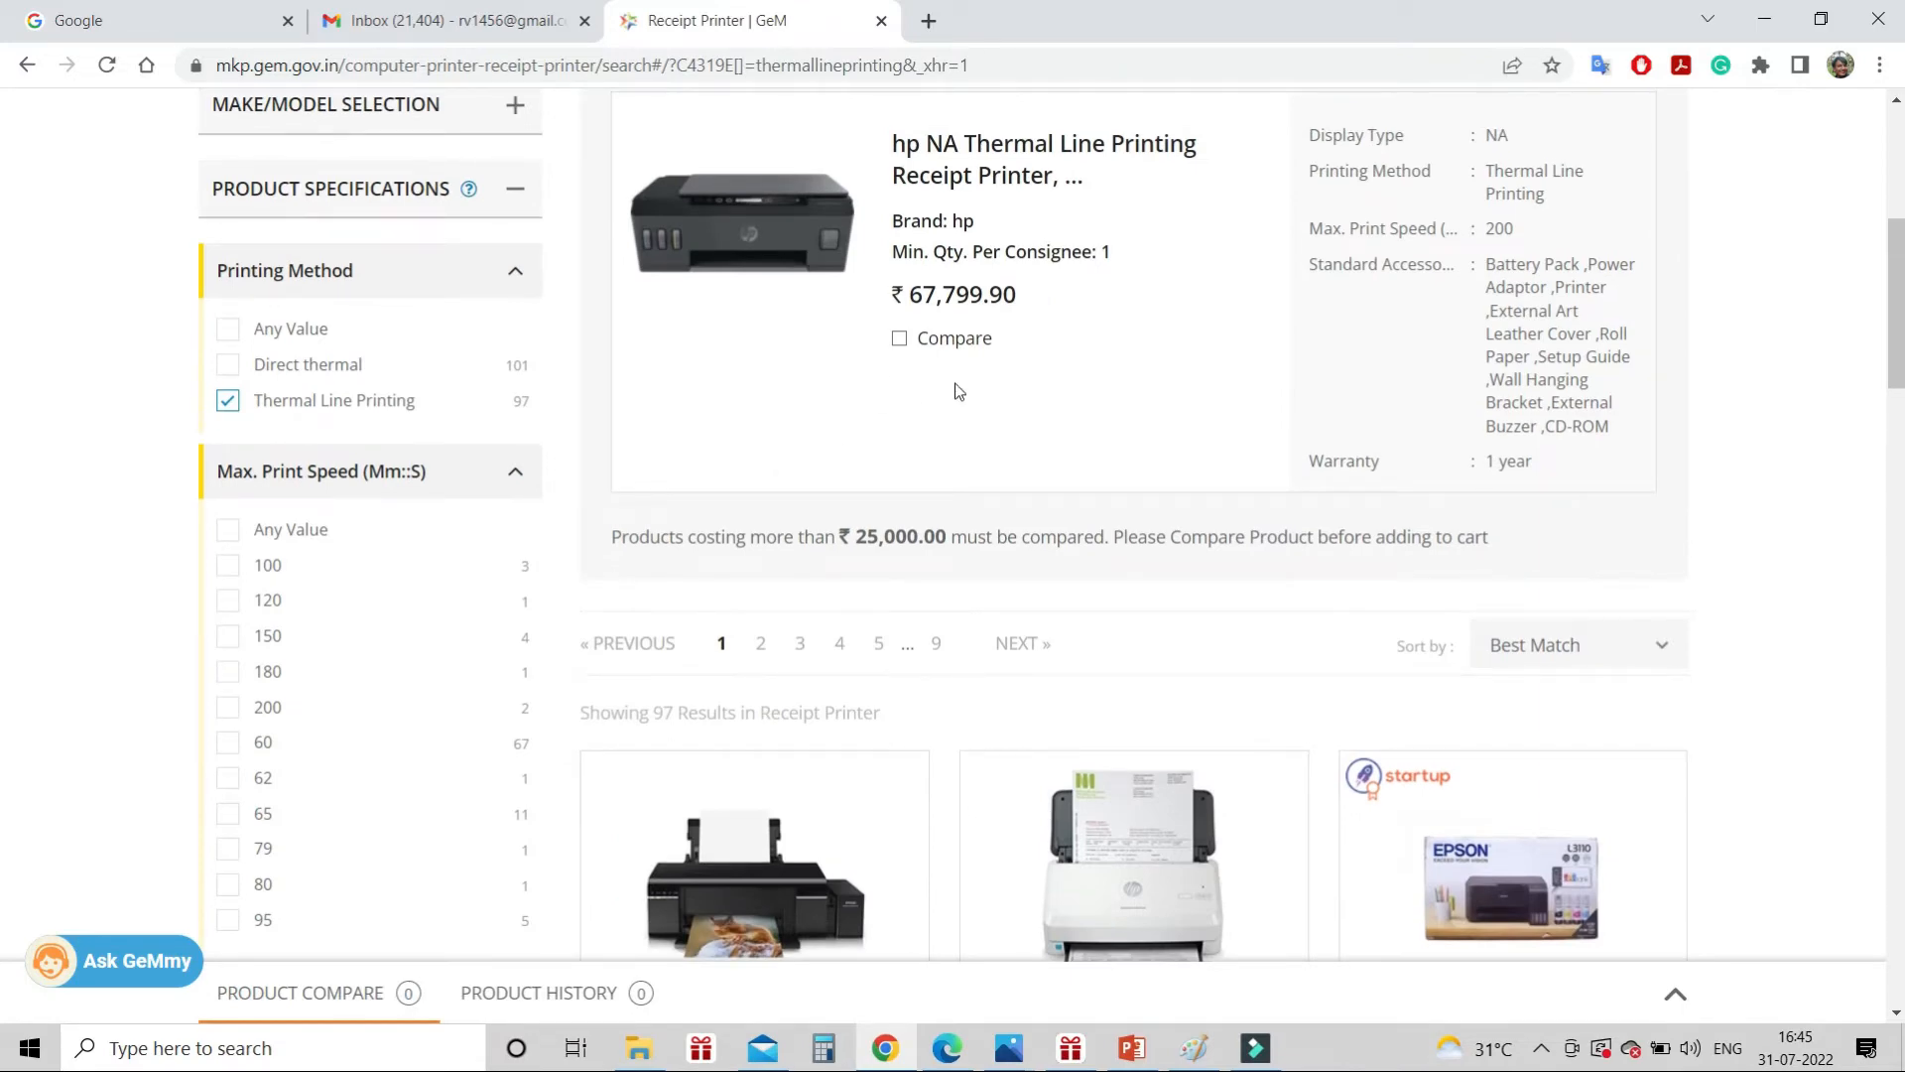
pyautogui.scroll(-10, 959, 390)
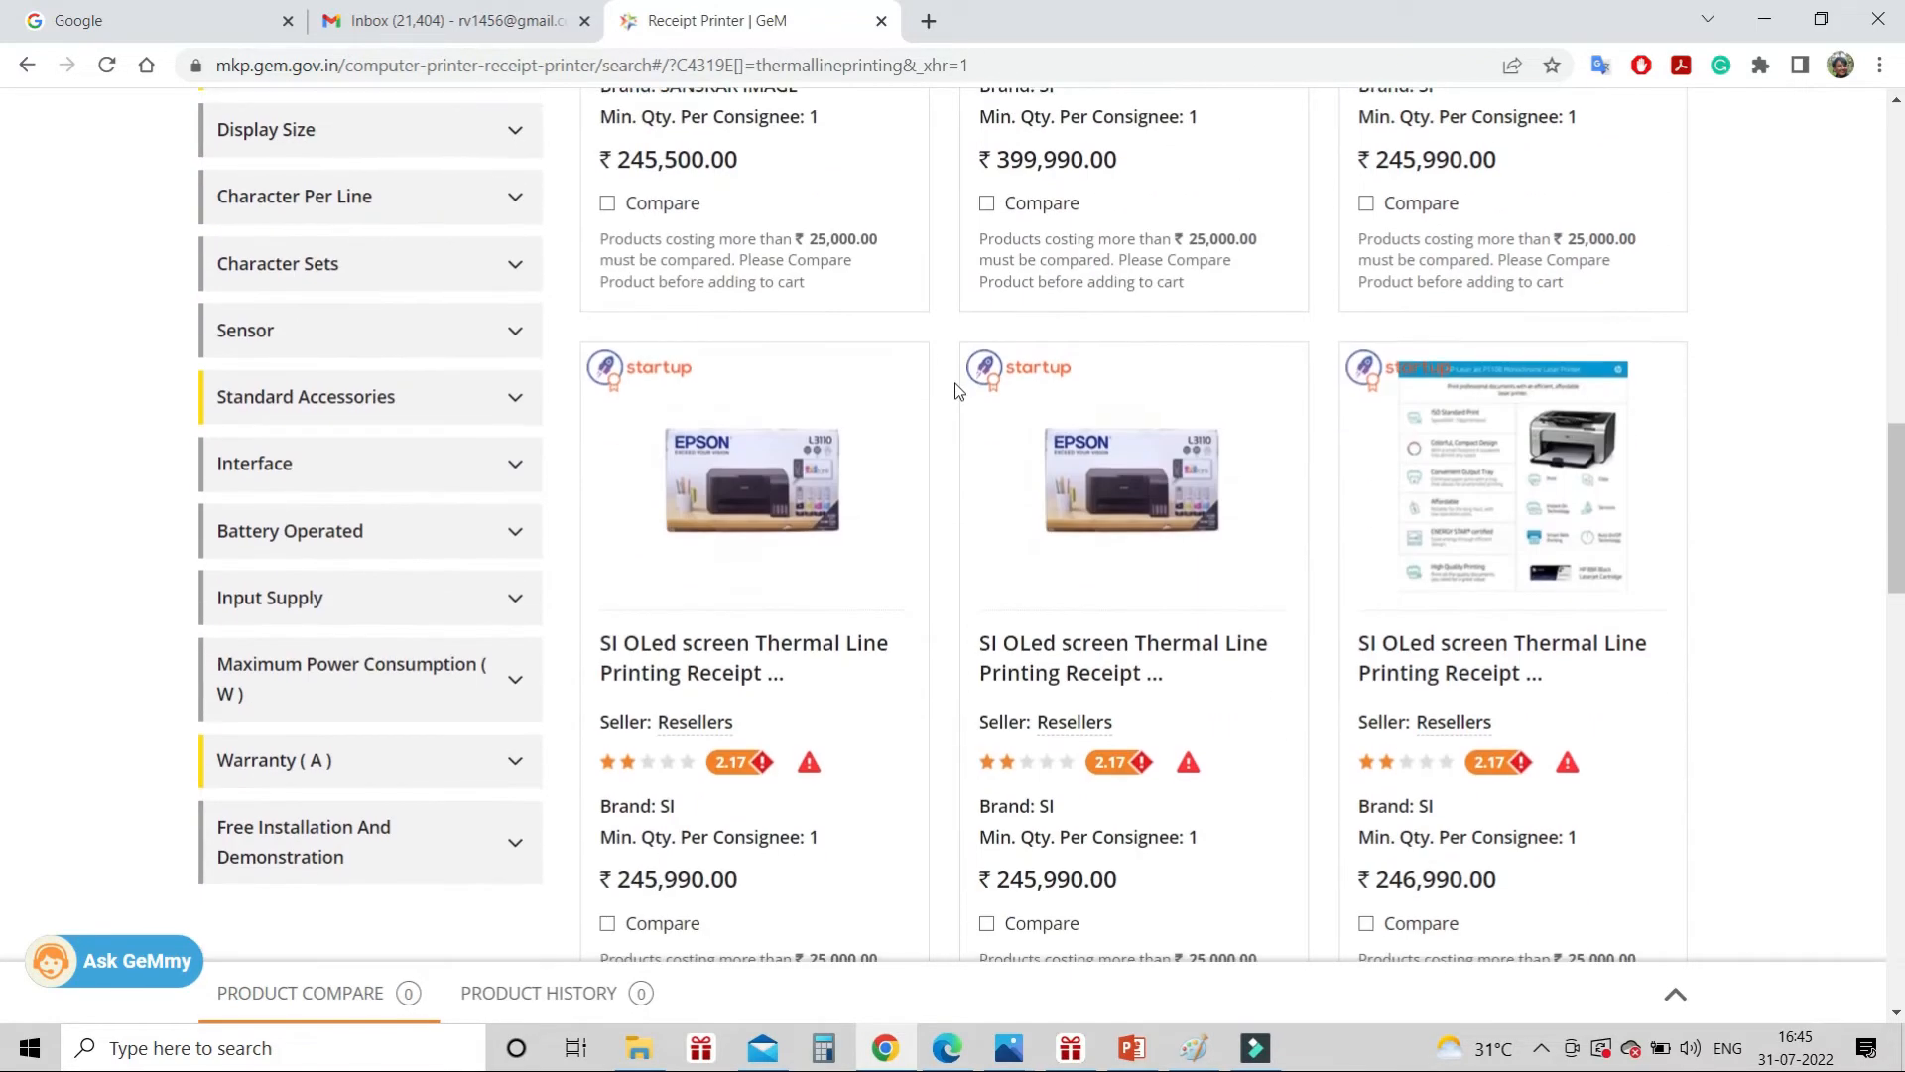
pyautogui.scroll(10, 958, 389)
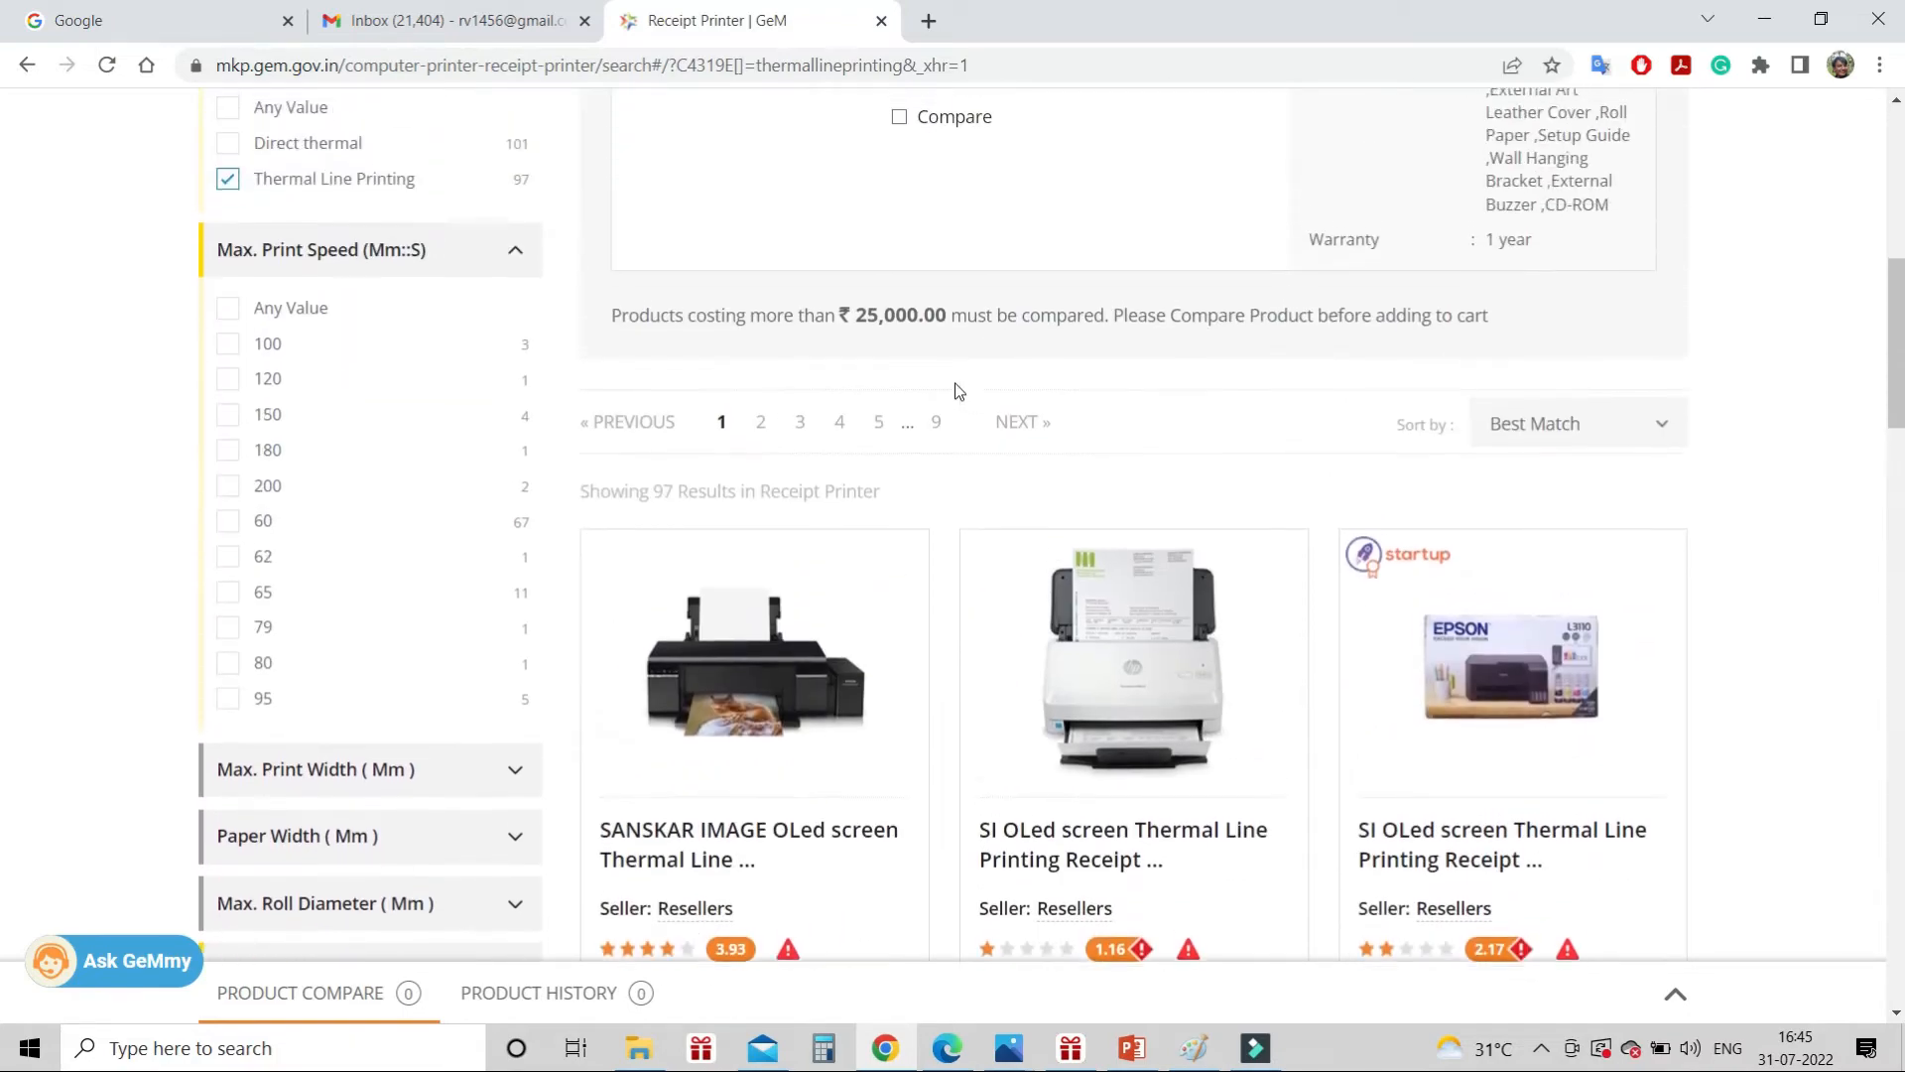
pyautogui.scroll(-7, 938, 402)
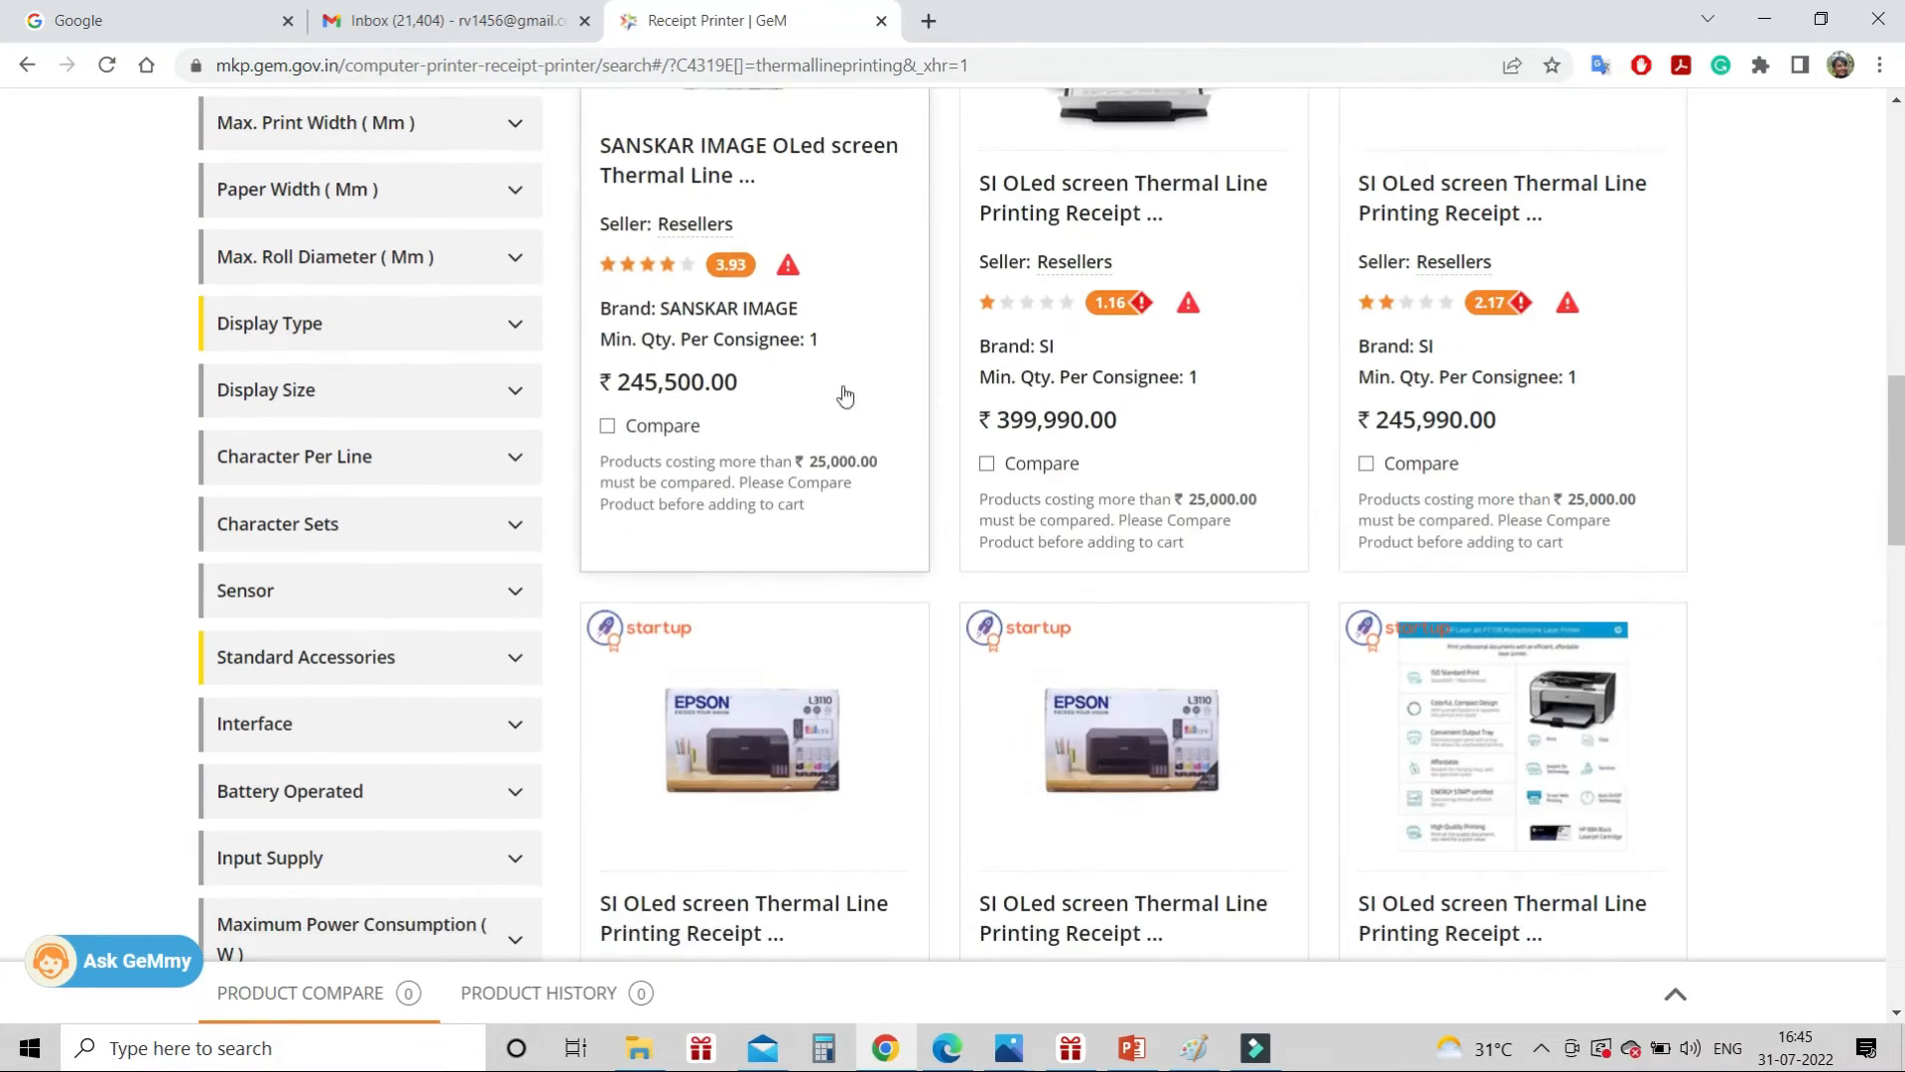
pyautogui.click(607, 397)
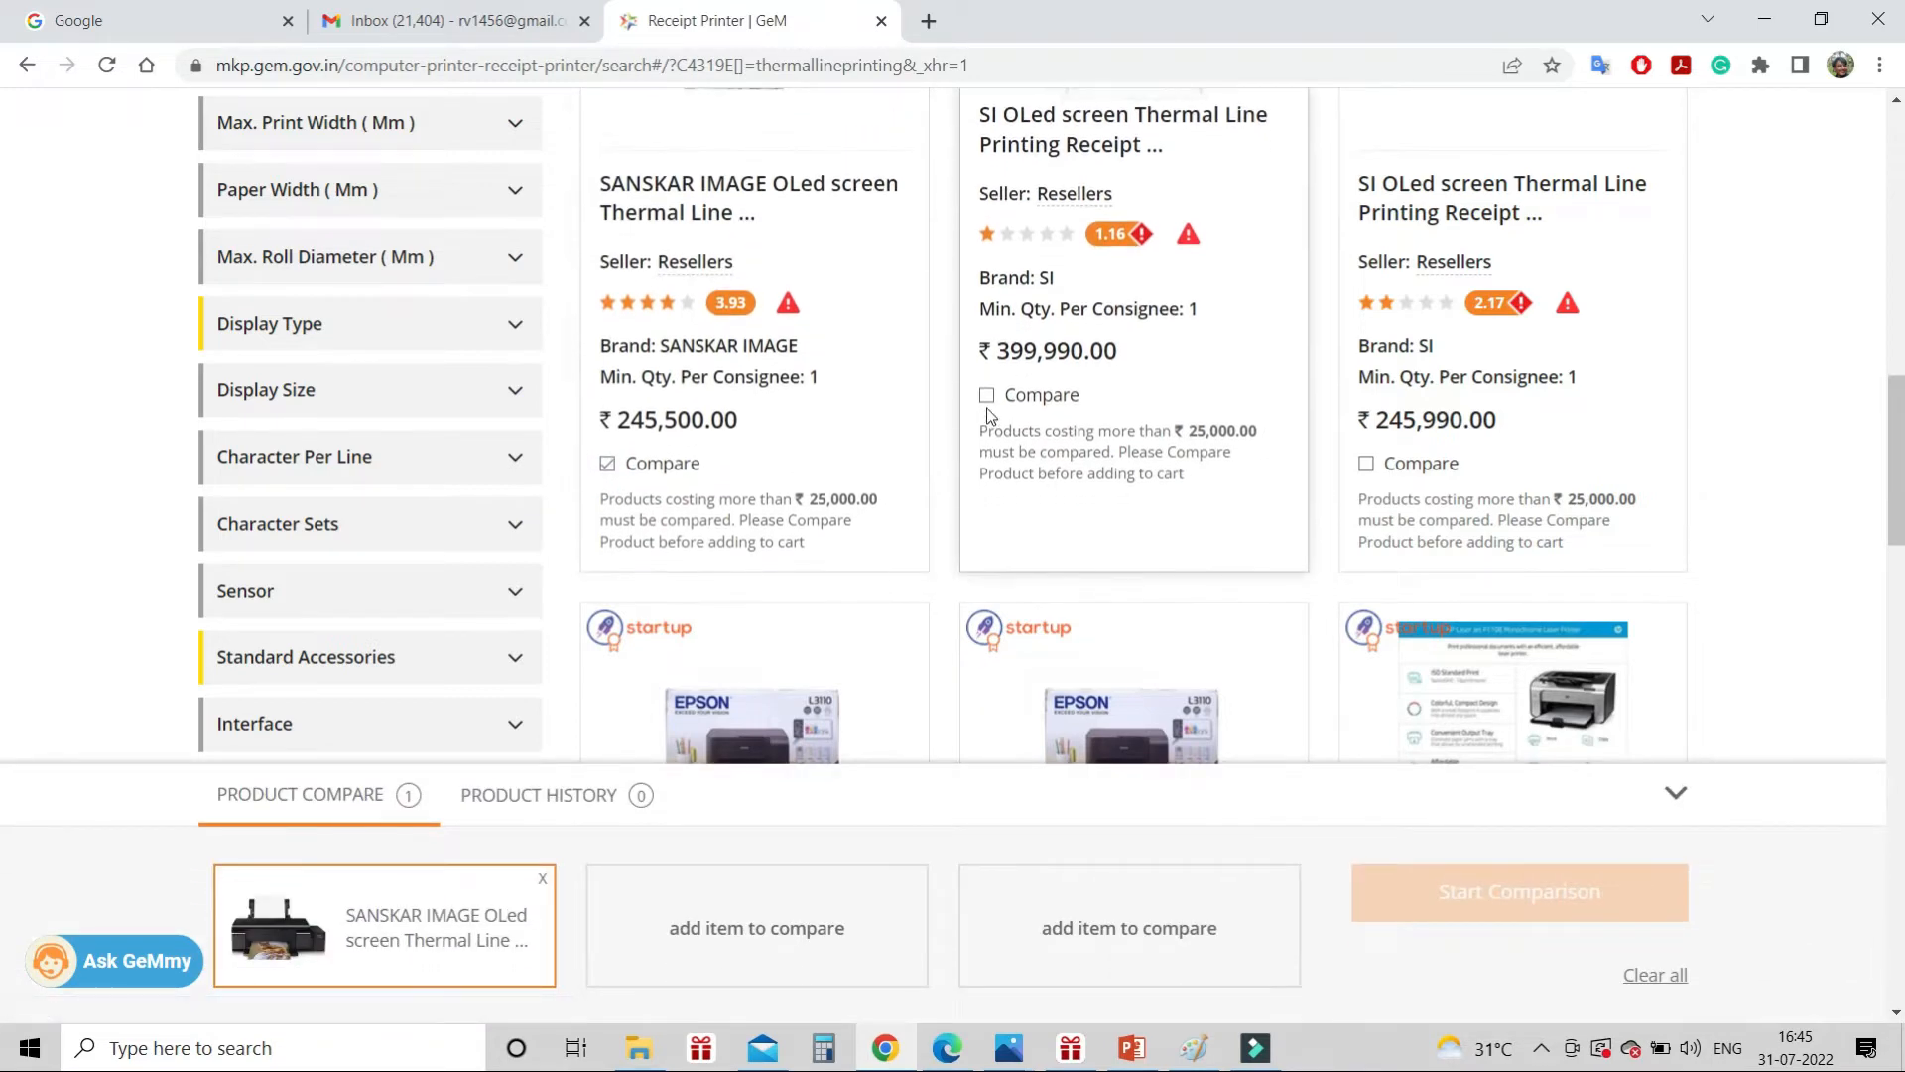
pyautogui.click(988, 396)
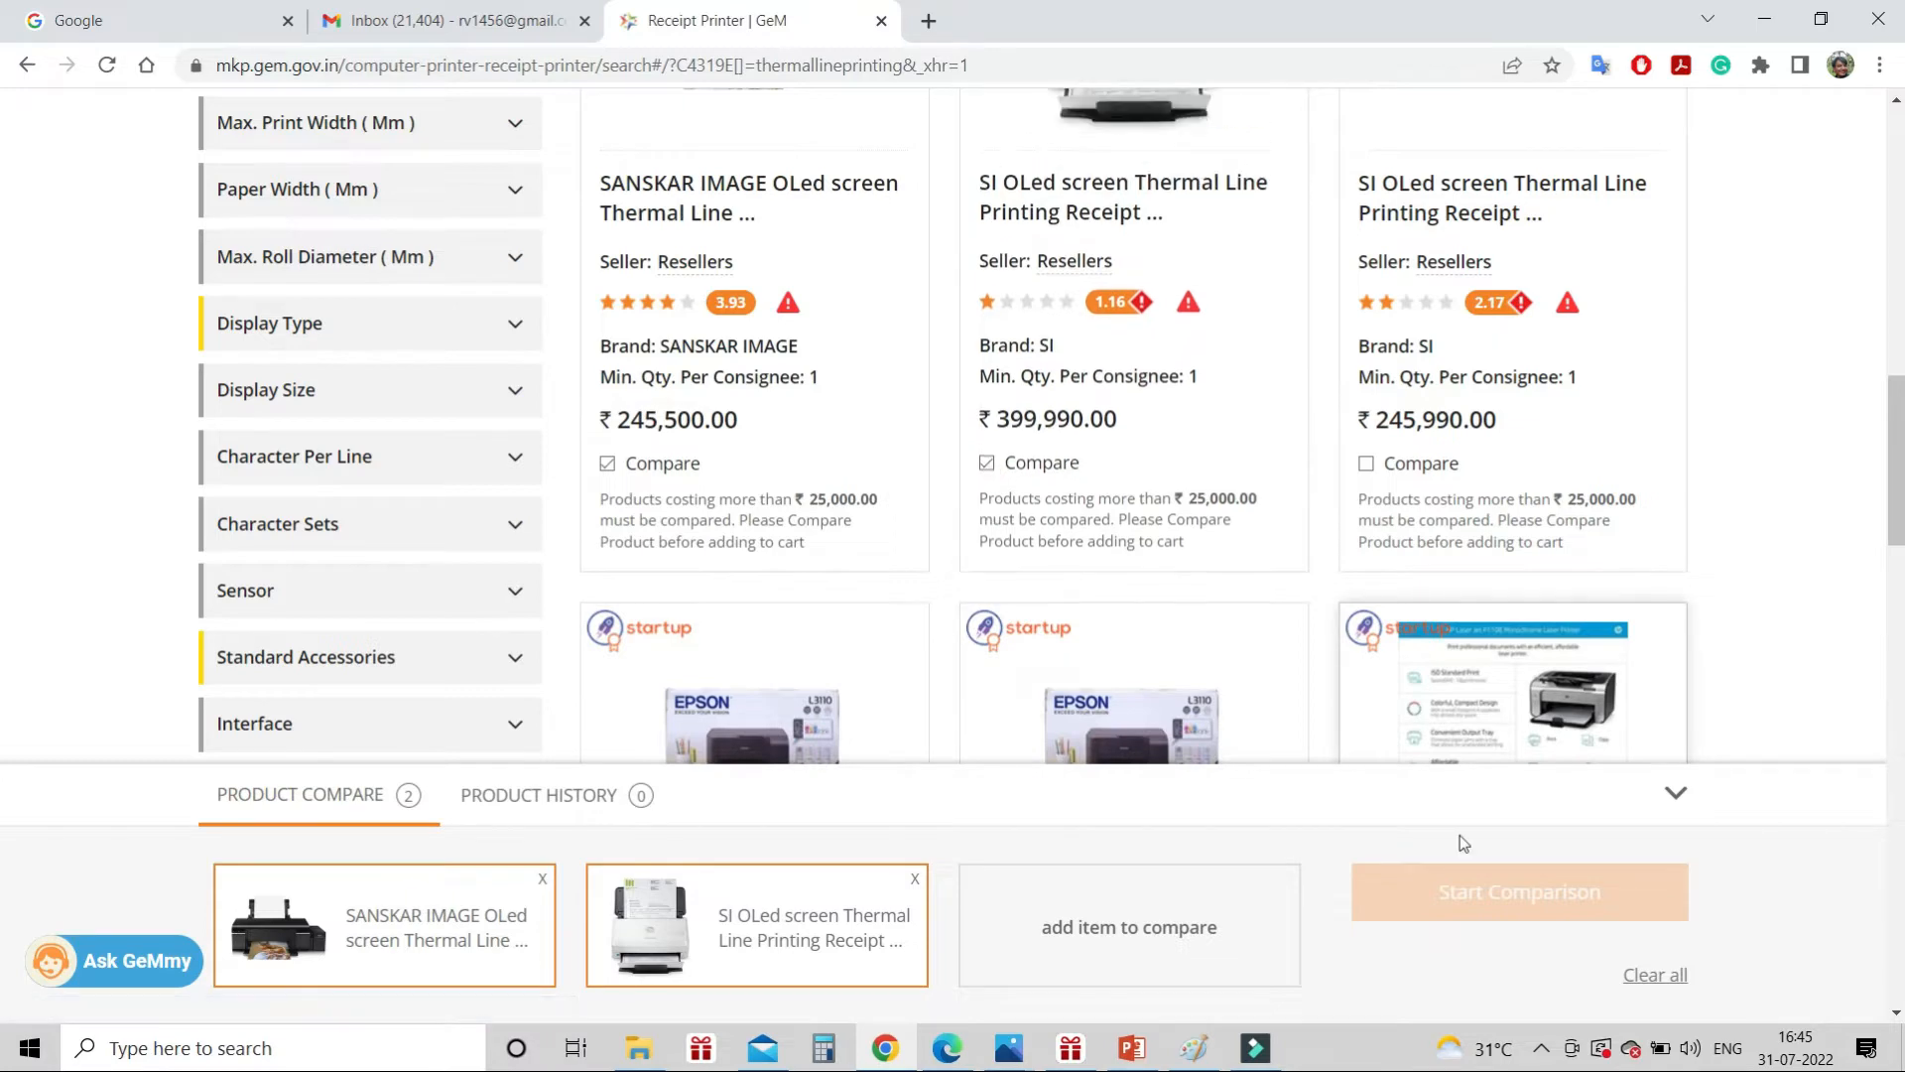
pyautogui.scroll(7, 1335, 694)
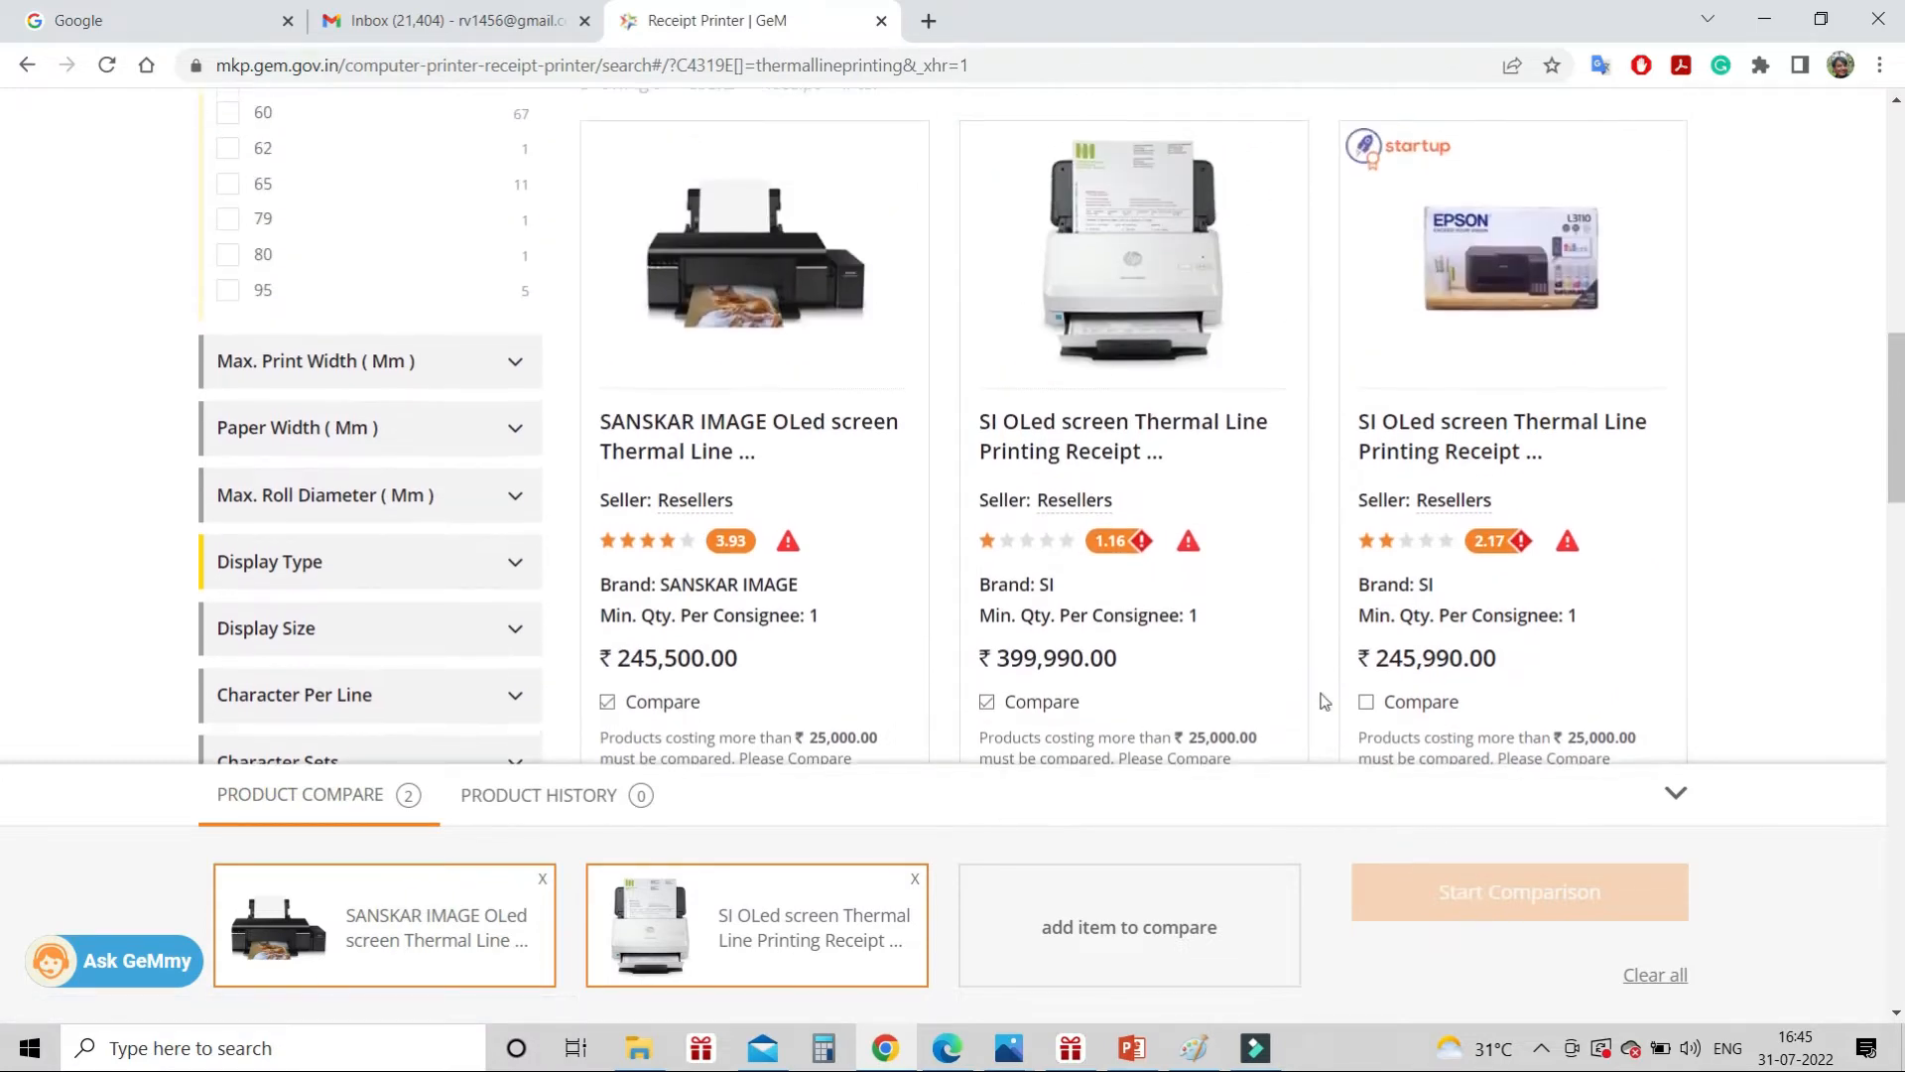
pyautogui.scroll(2, 1324, 700)
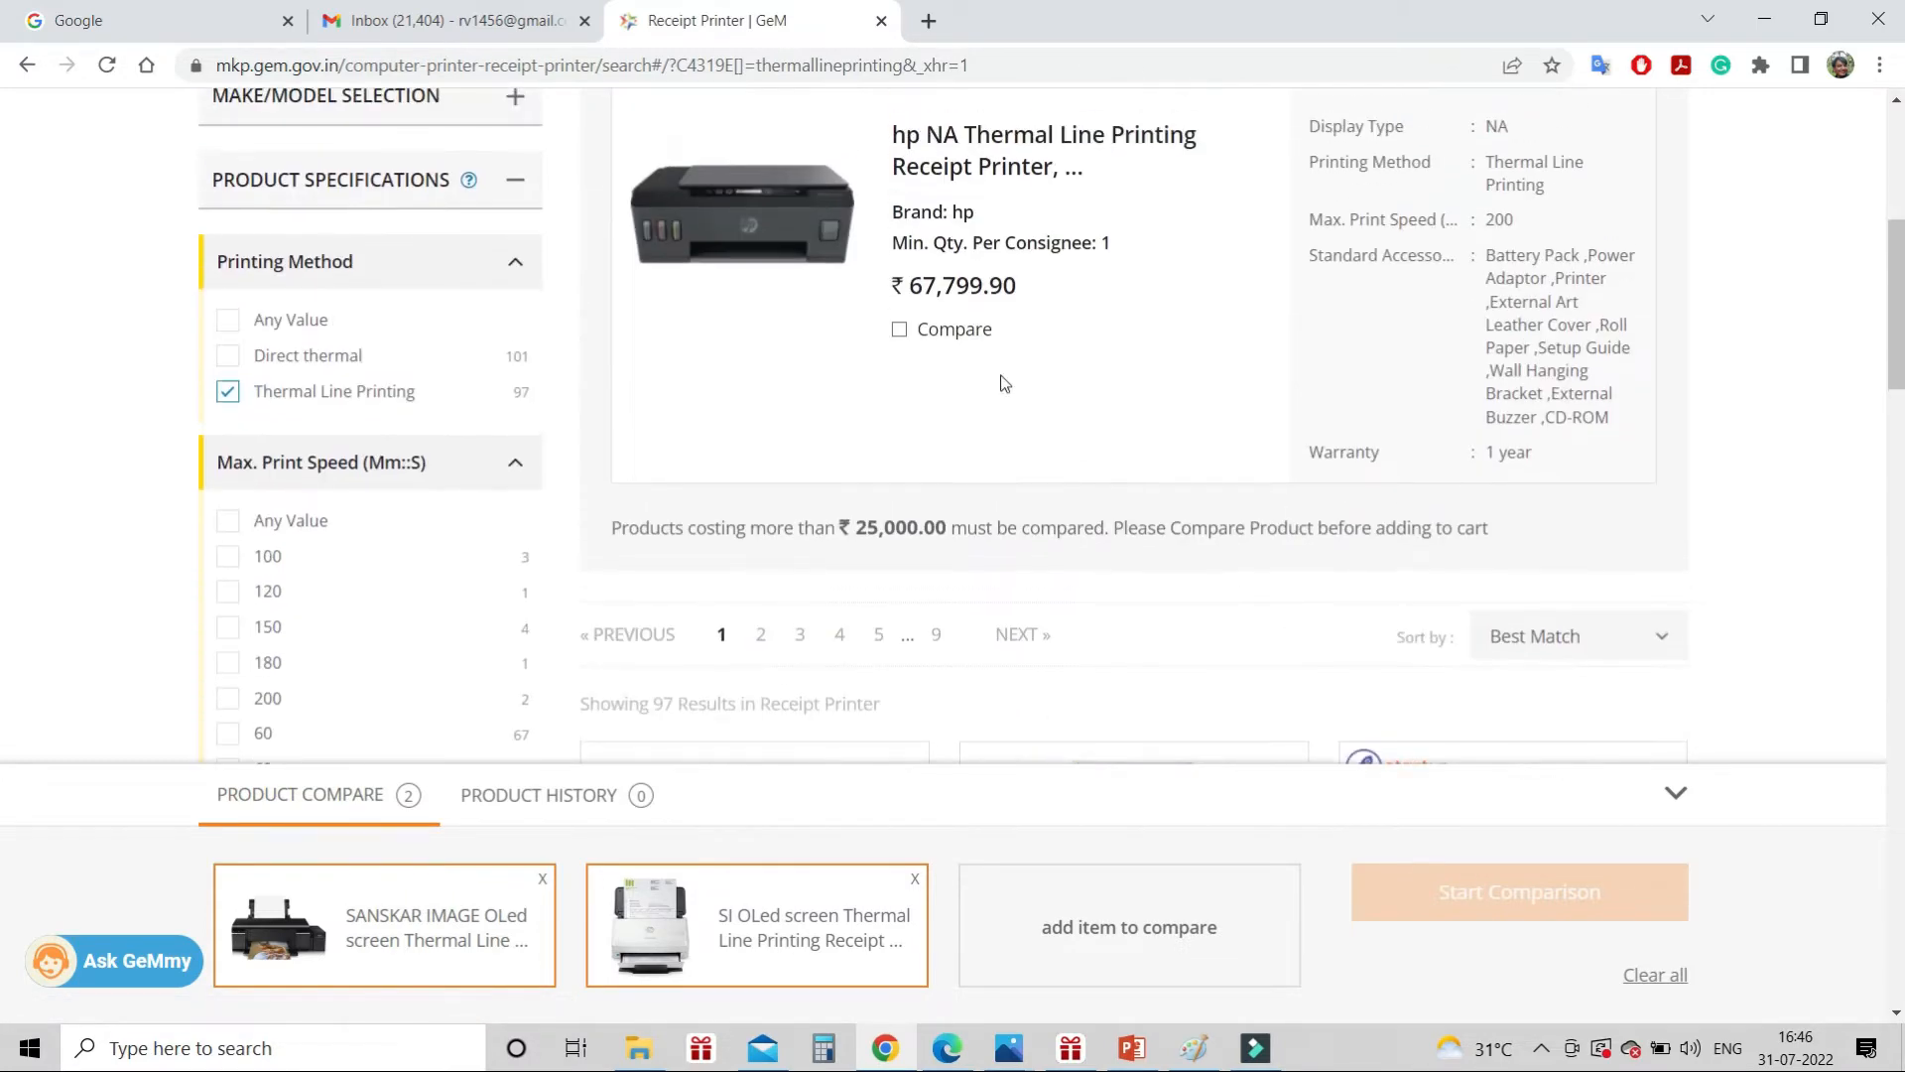
pyautogui.click(898, 330)
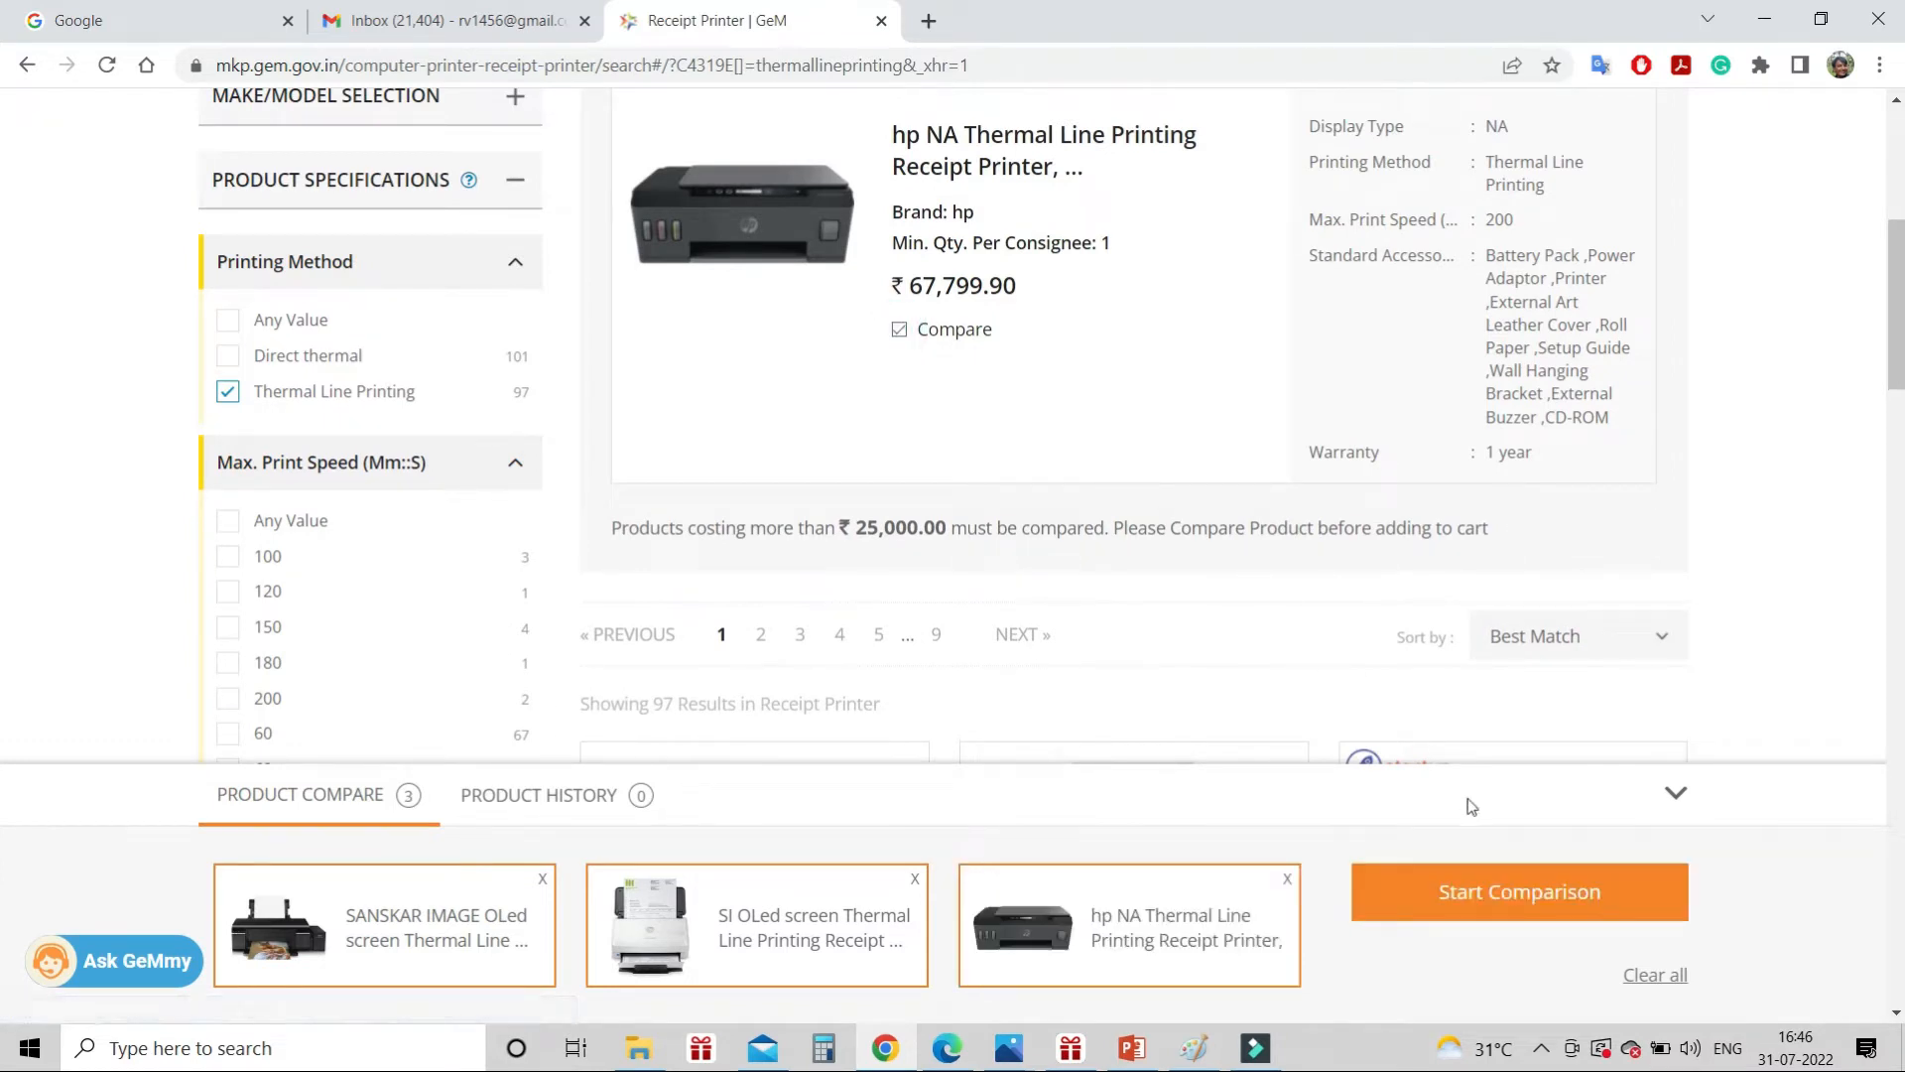
pyautogui.click(1505, 898)
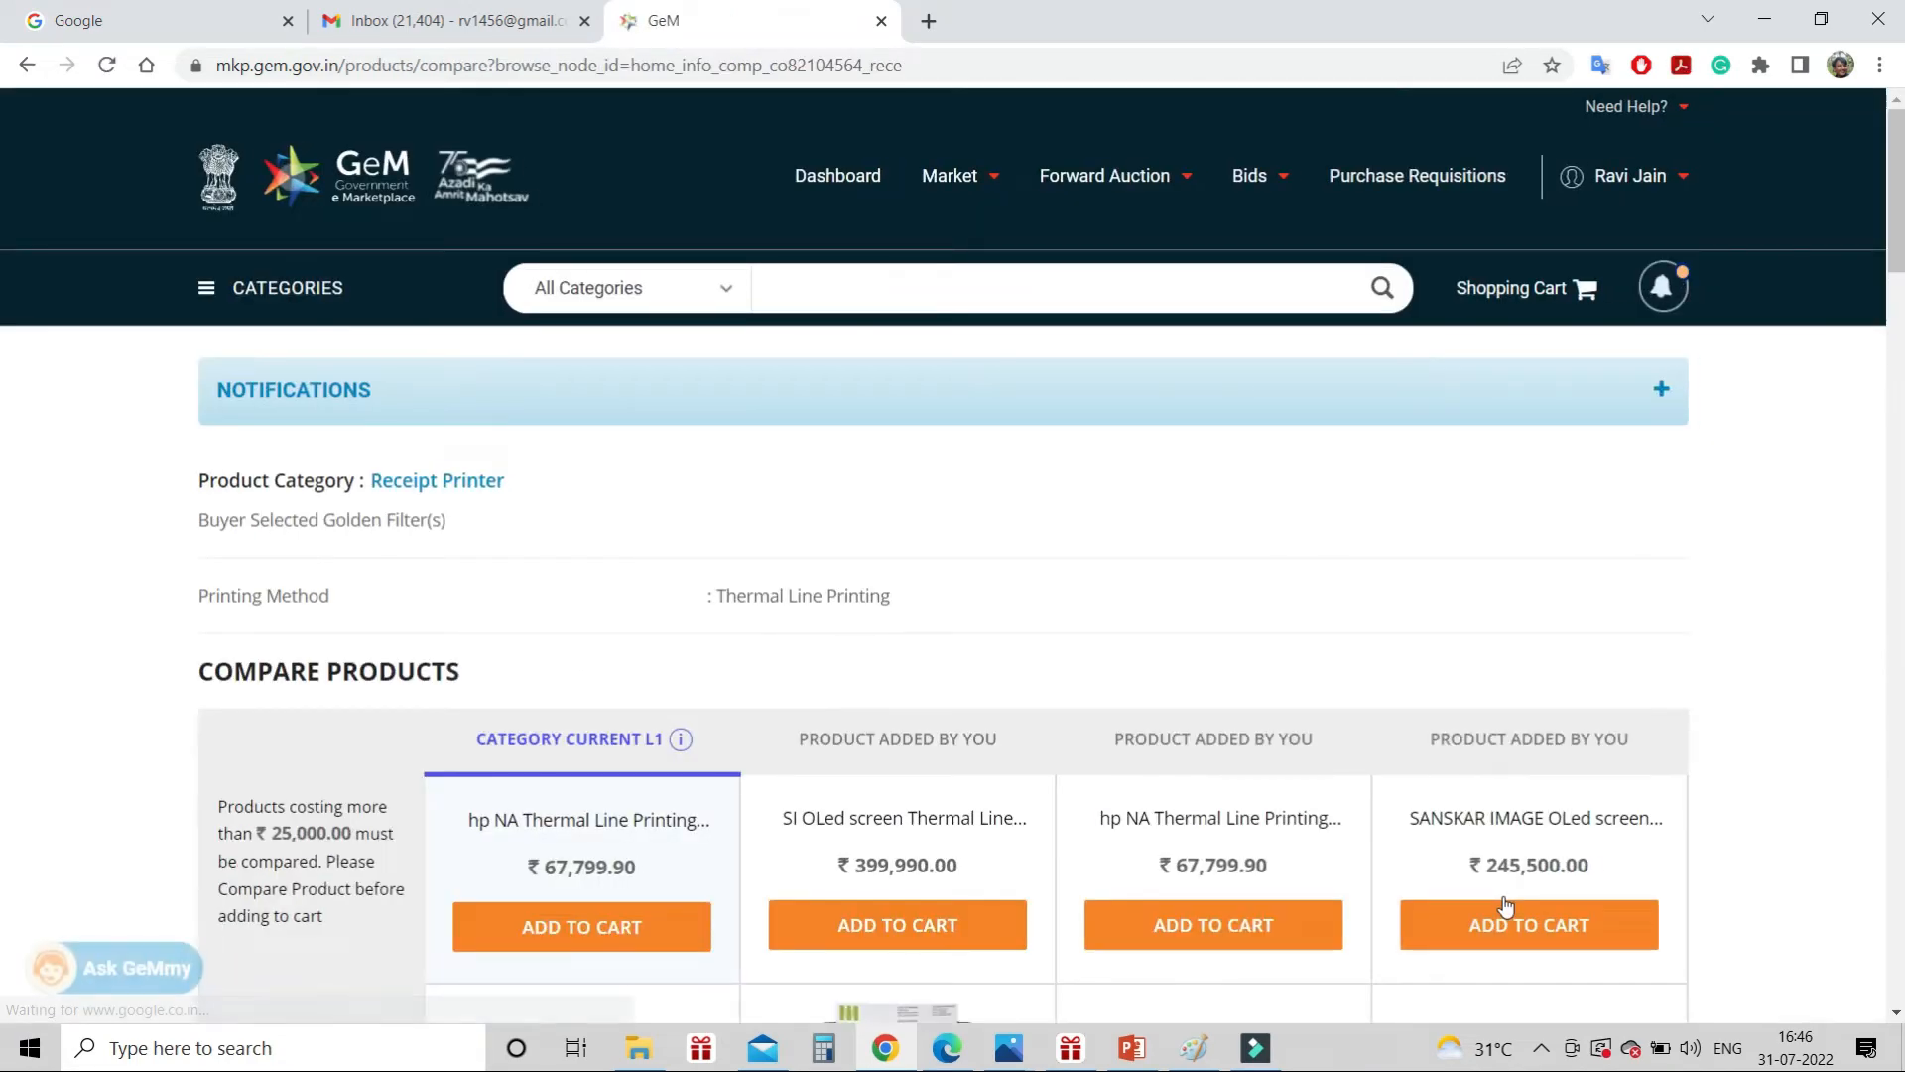
# Review the compared products and add the current L1 hp Thermal Line Printing printer to the cart as a direct purchase
pyautogui.scroll(-4, 1310, 716)
pyautogui.scroll(-2, 1310, 717)
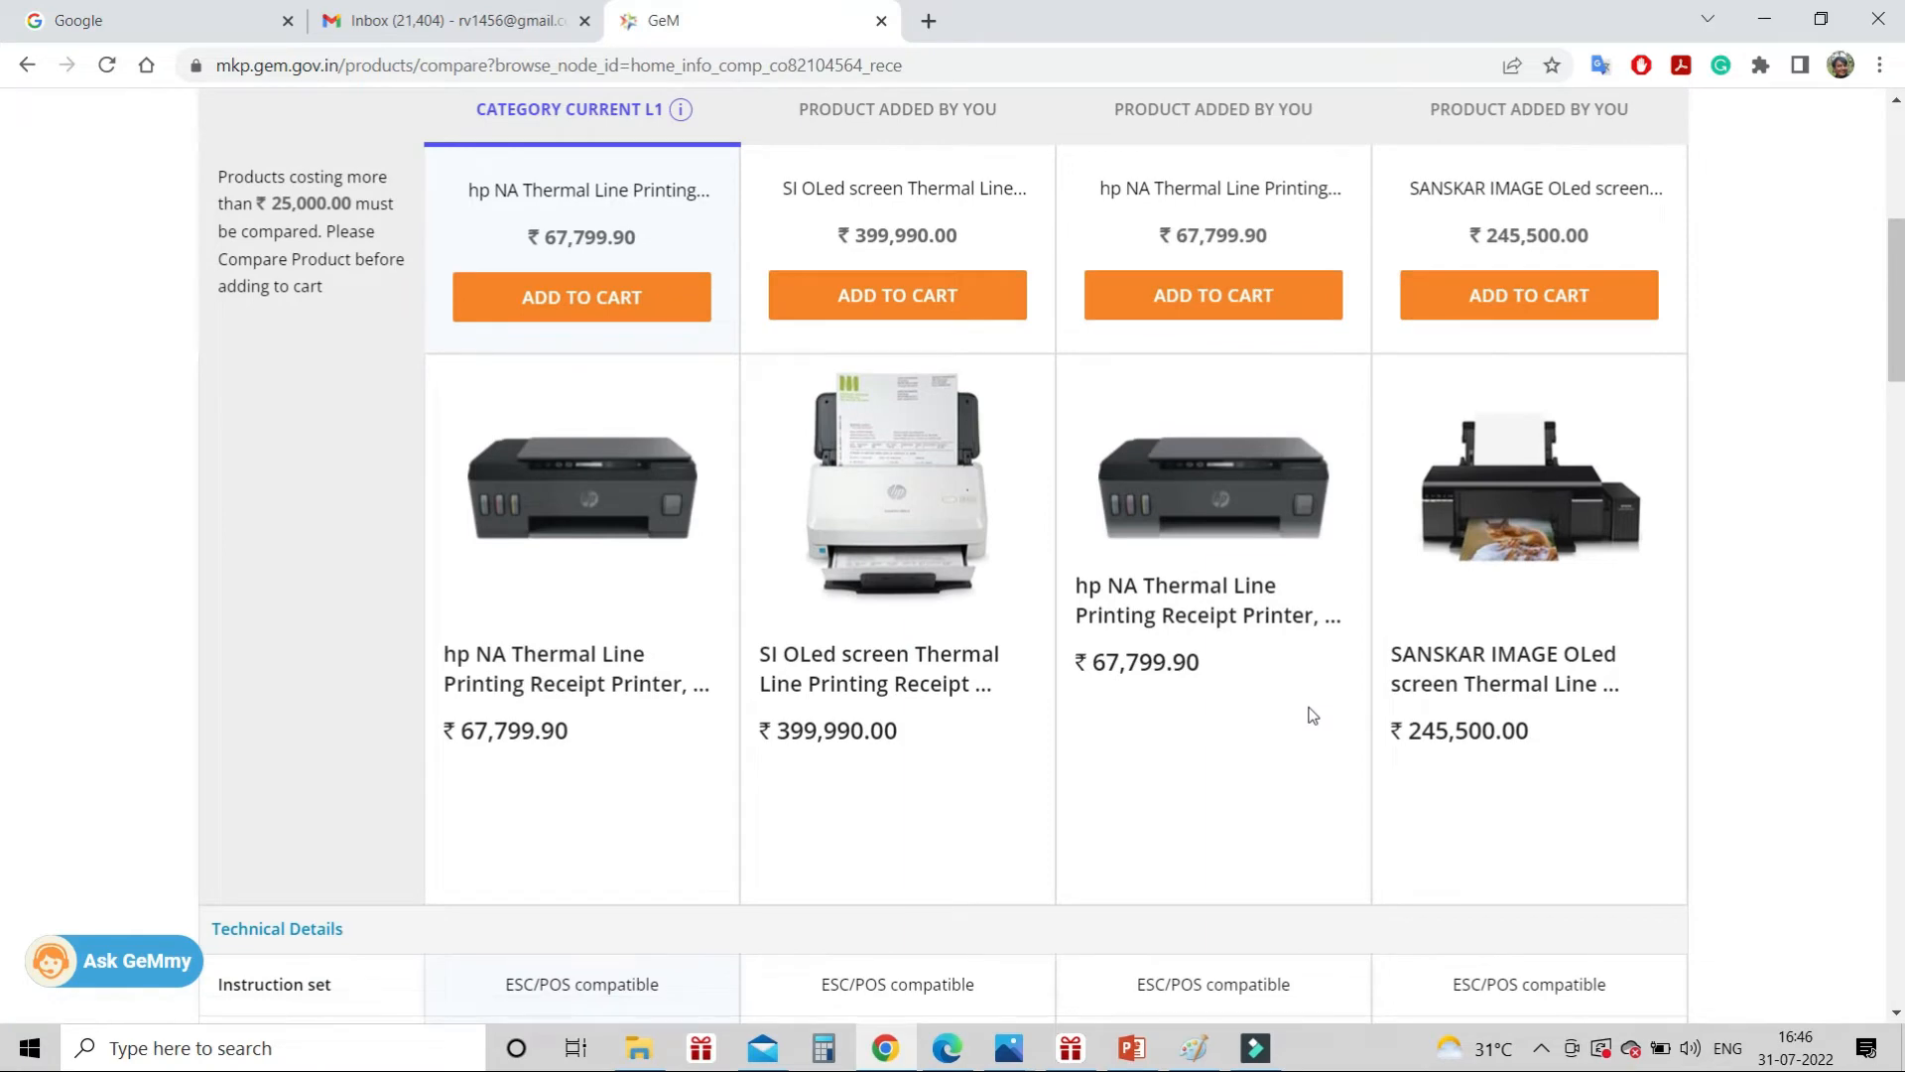
pyautogui.scroll(-3, 1312, 715)
pyautogui.scroll(5, 1310, 707)
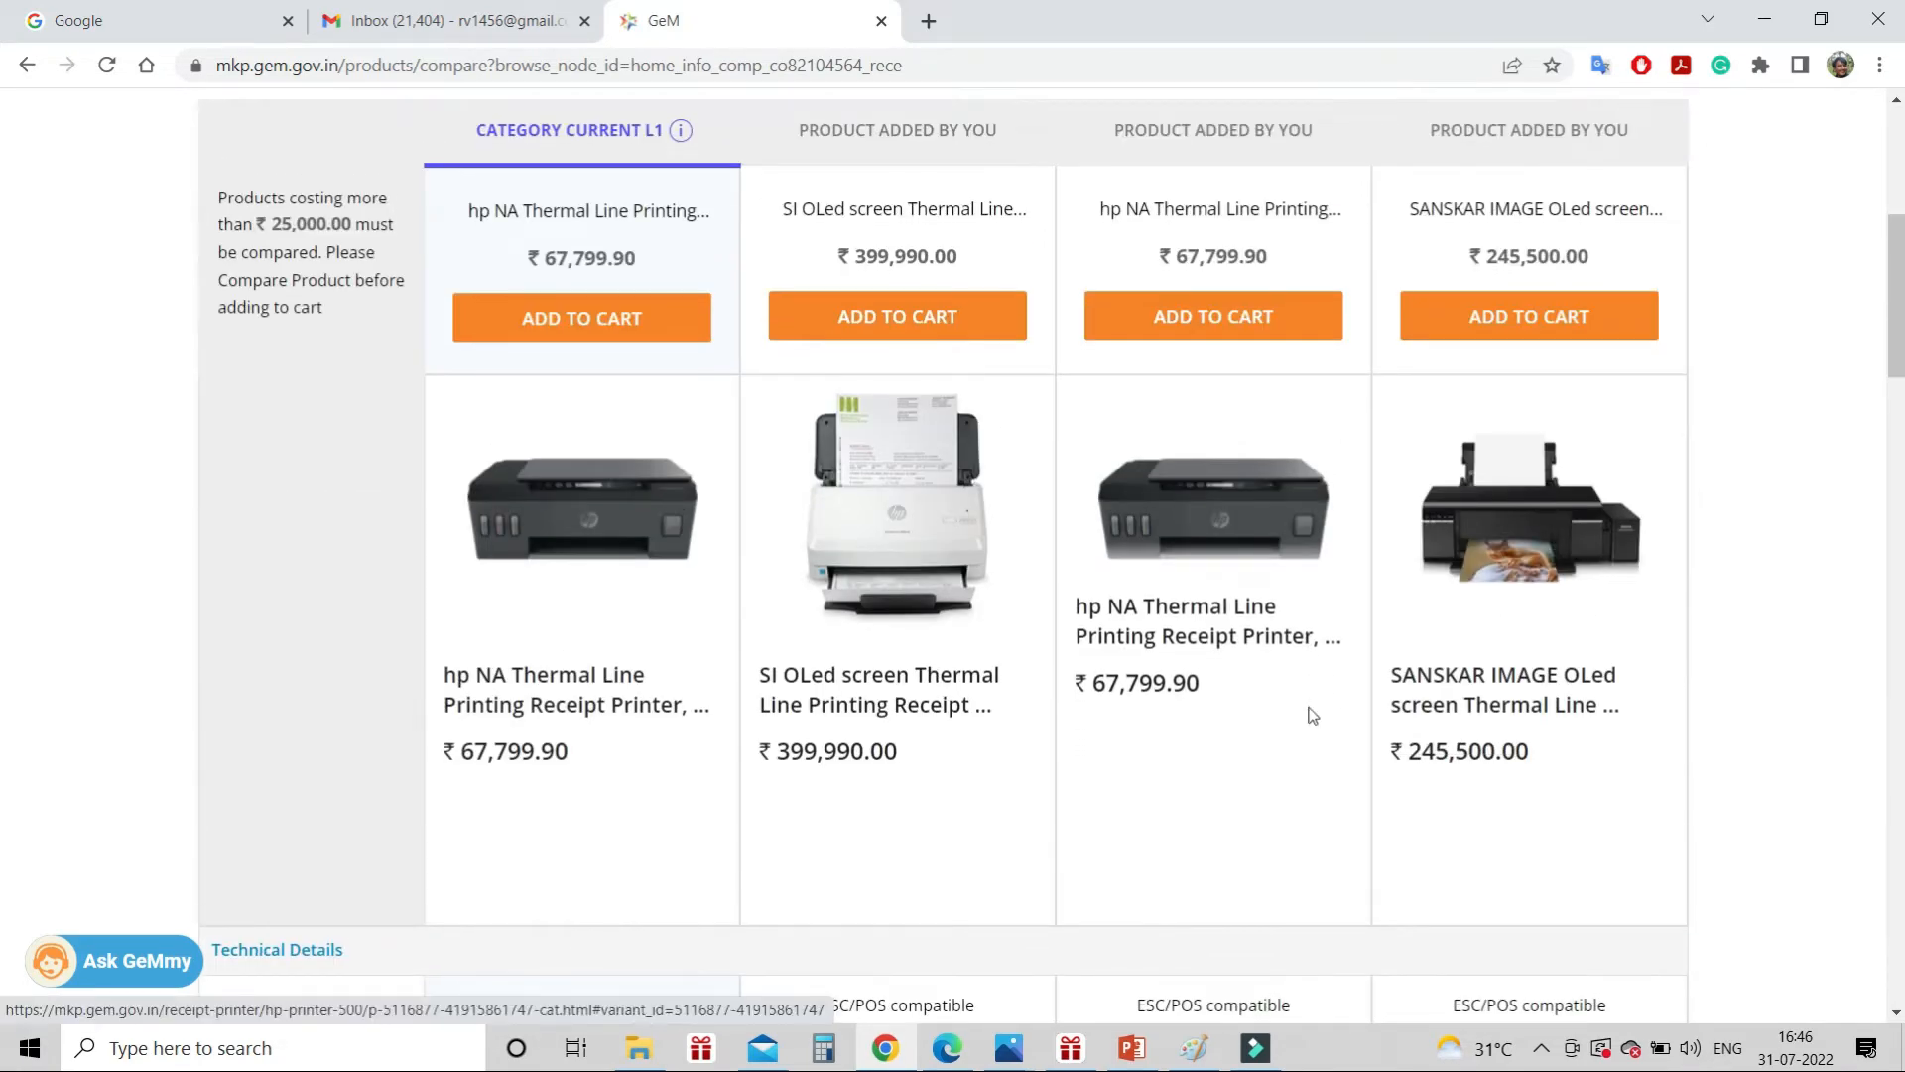
pyautogui.click(616, 327)
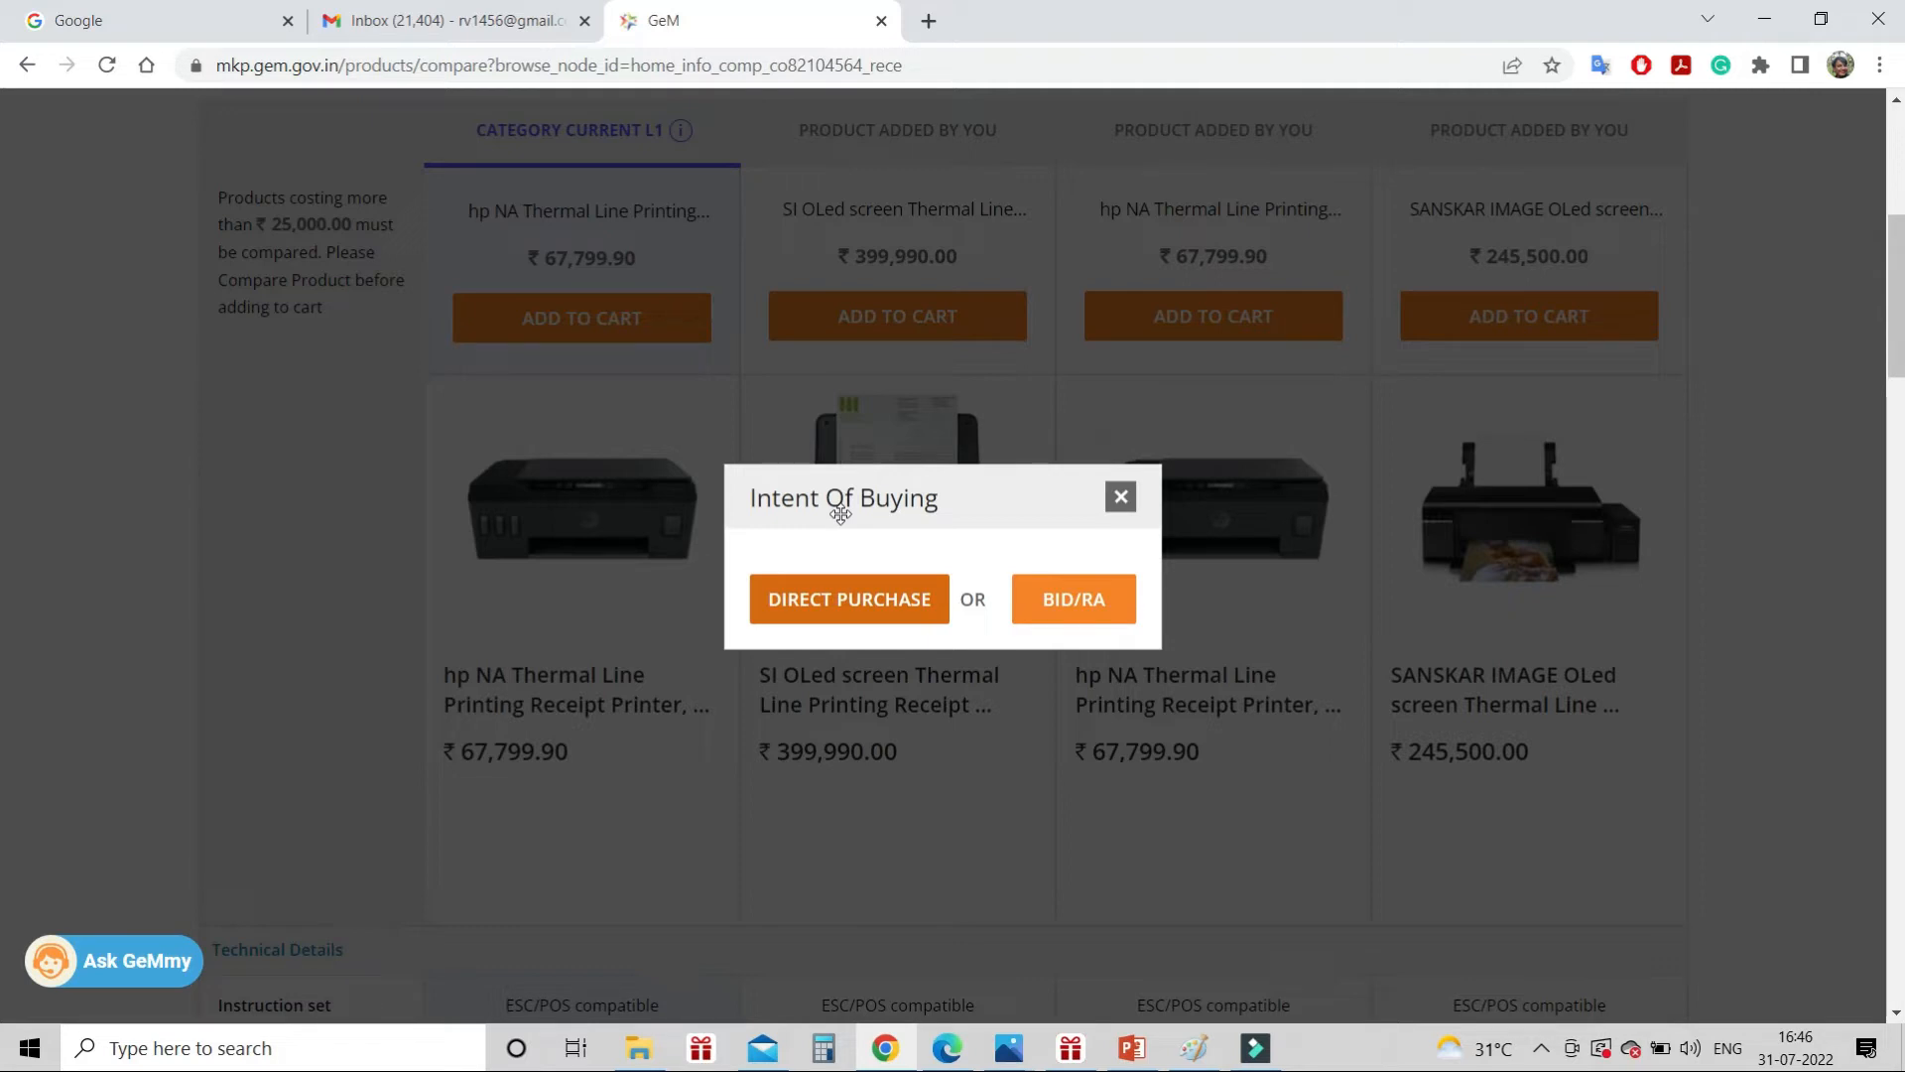
pyautogui.click(896, 602)
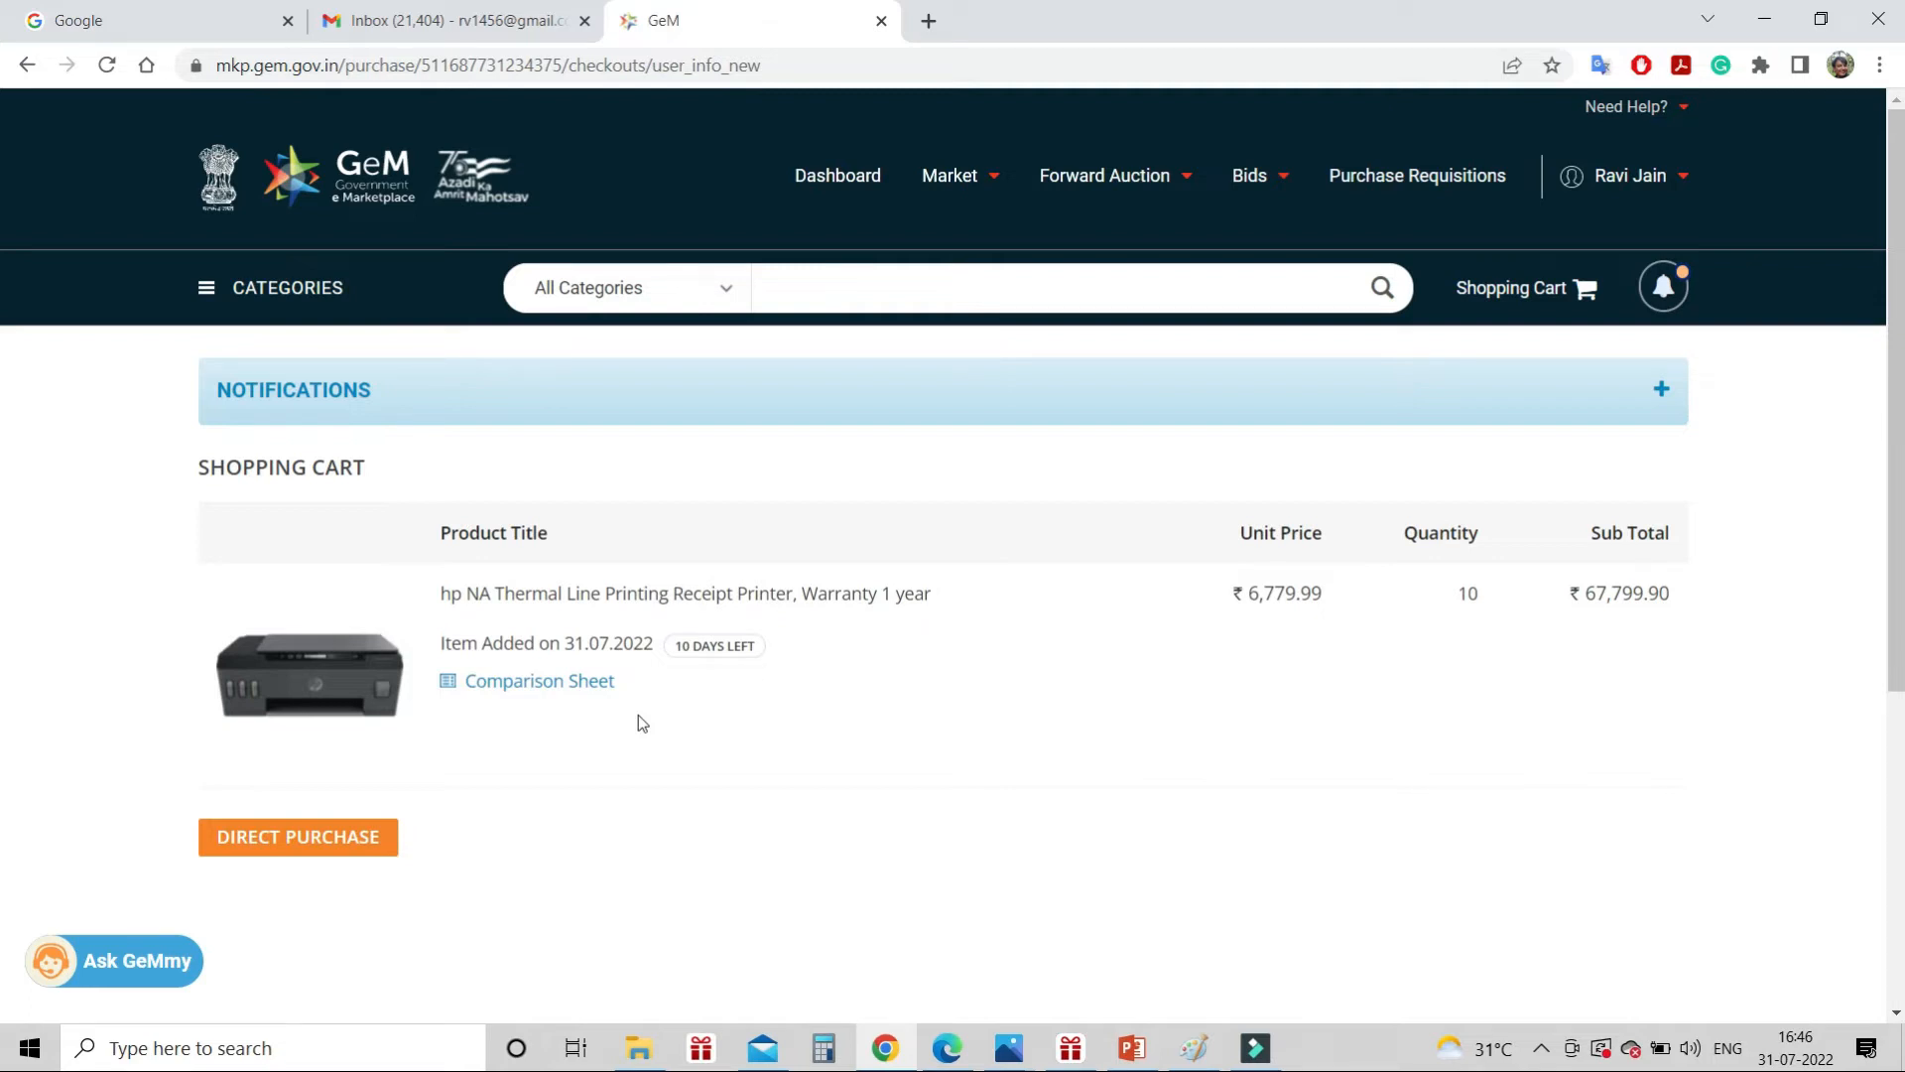
# Examine the cart item's comparison sheet, including its applied filters, product prices and specifications, and return to the shopping cart
pyautogui.click(574, 683)
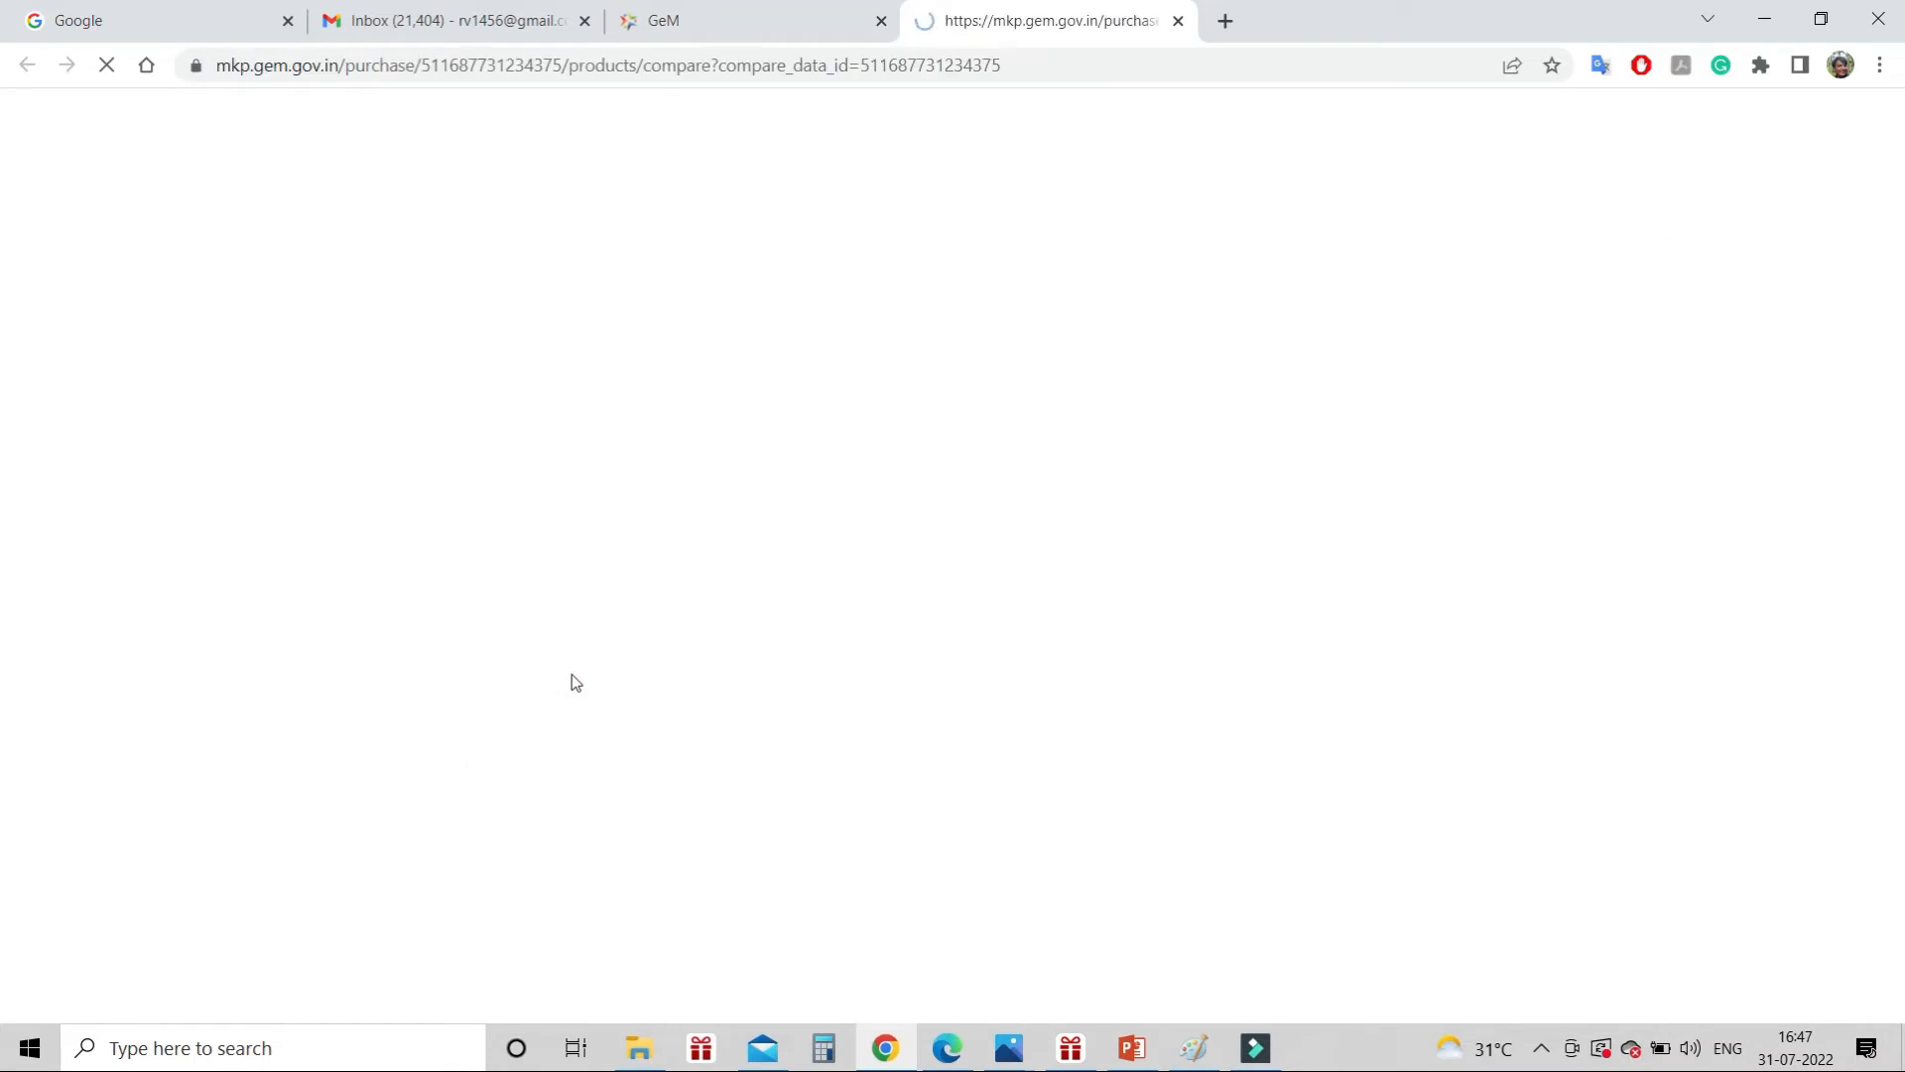
pyautogui.scroll(-6, 668, 704)
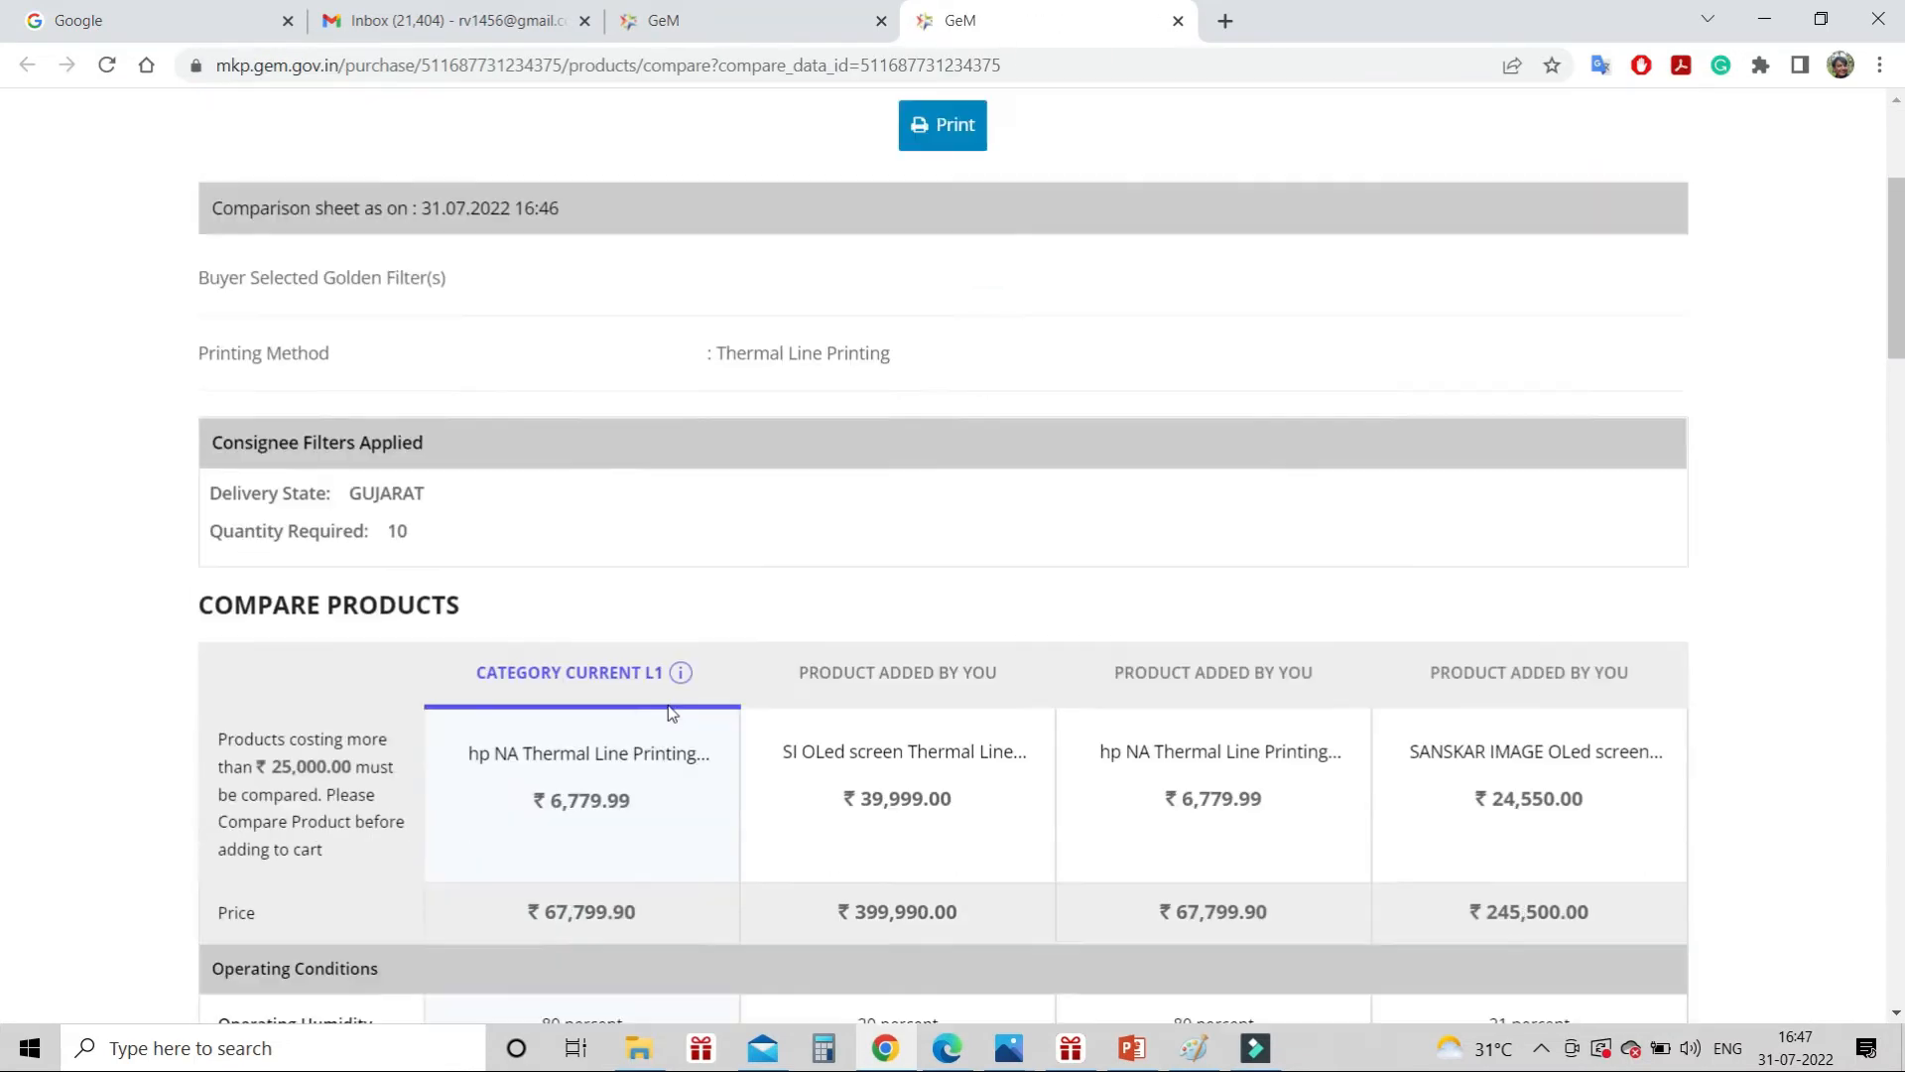
pyautogui.scroll(-3, 679, 675)
pyautogui.scroll(-3, 680, 681)
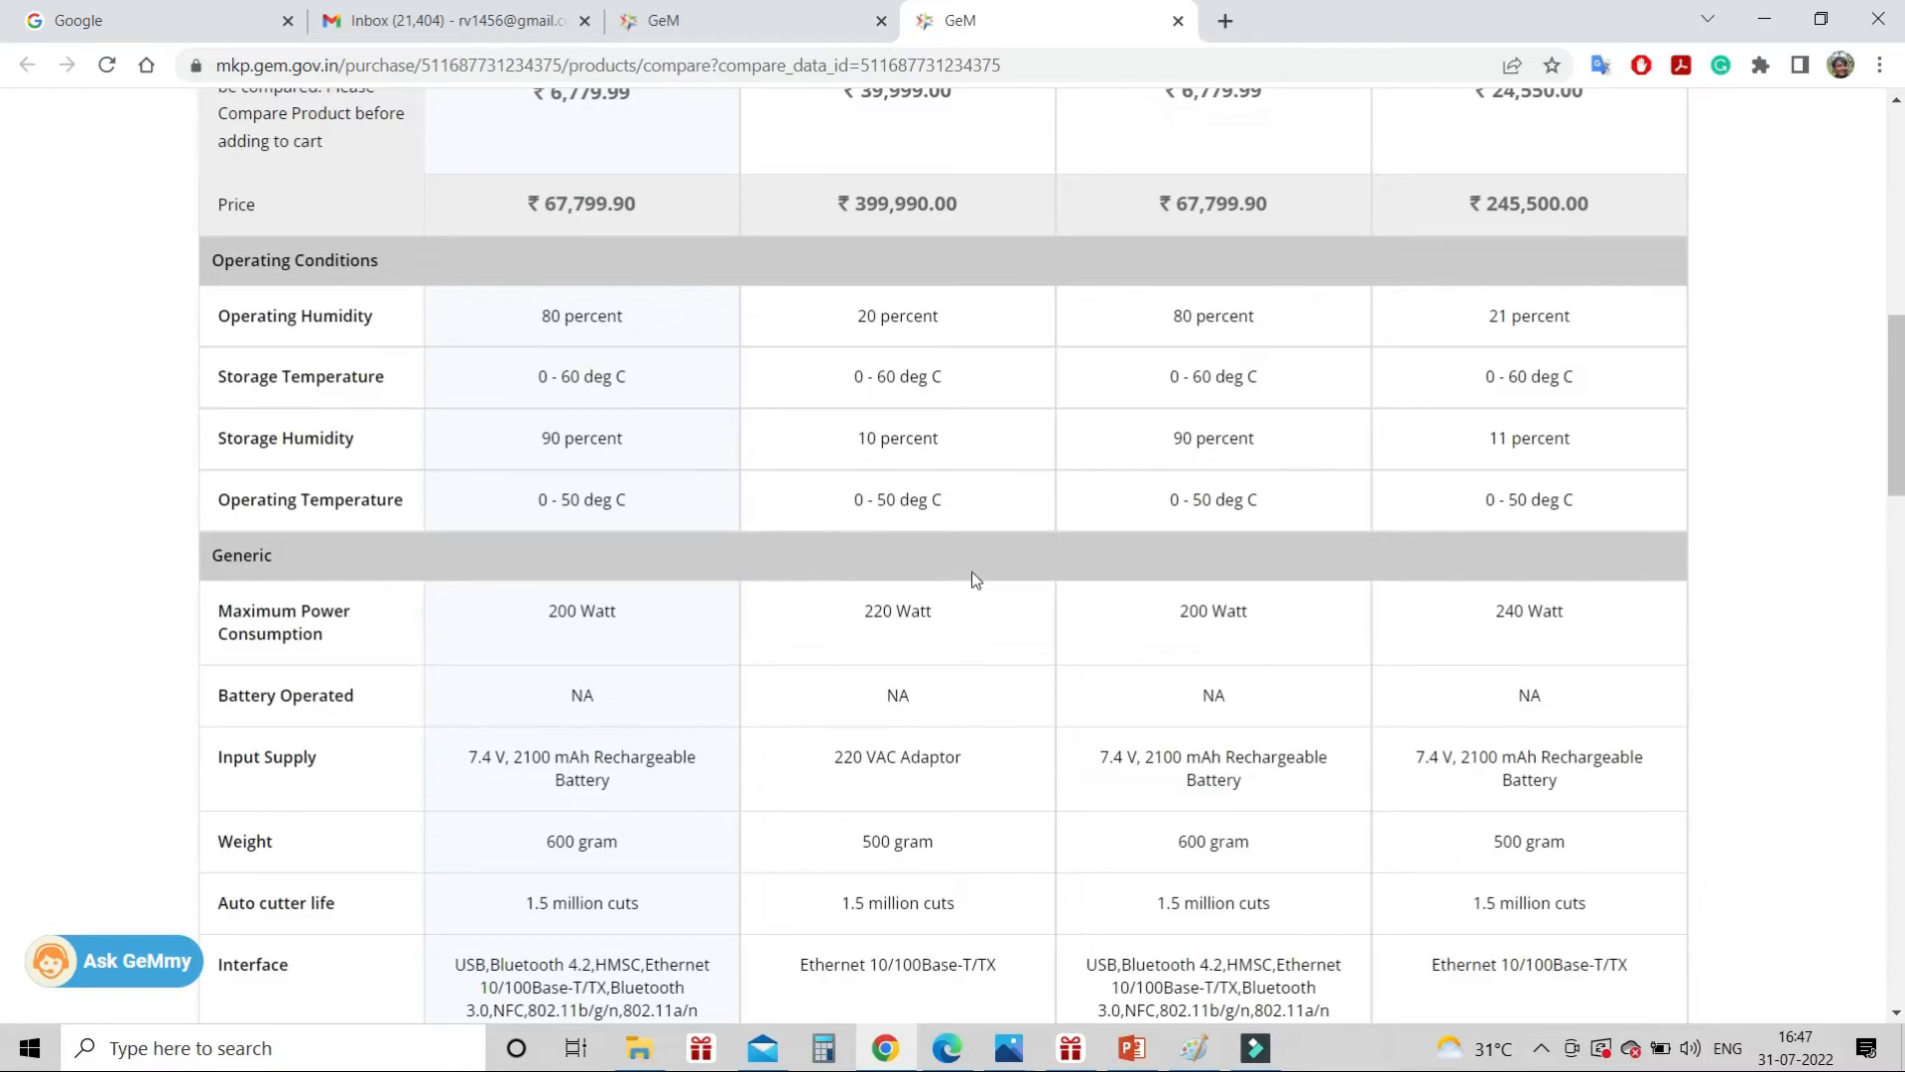
pyautogui.scroll(-20, 972, 579)
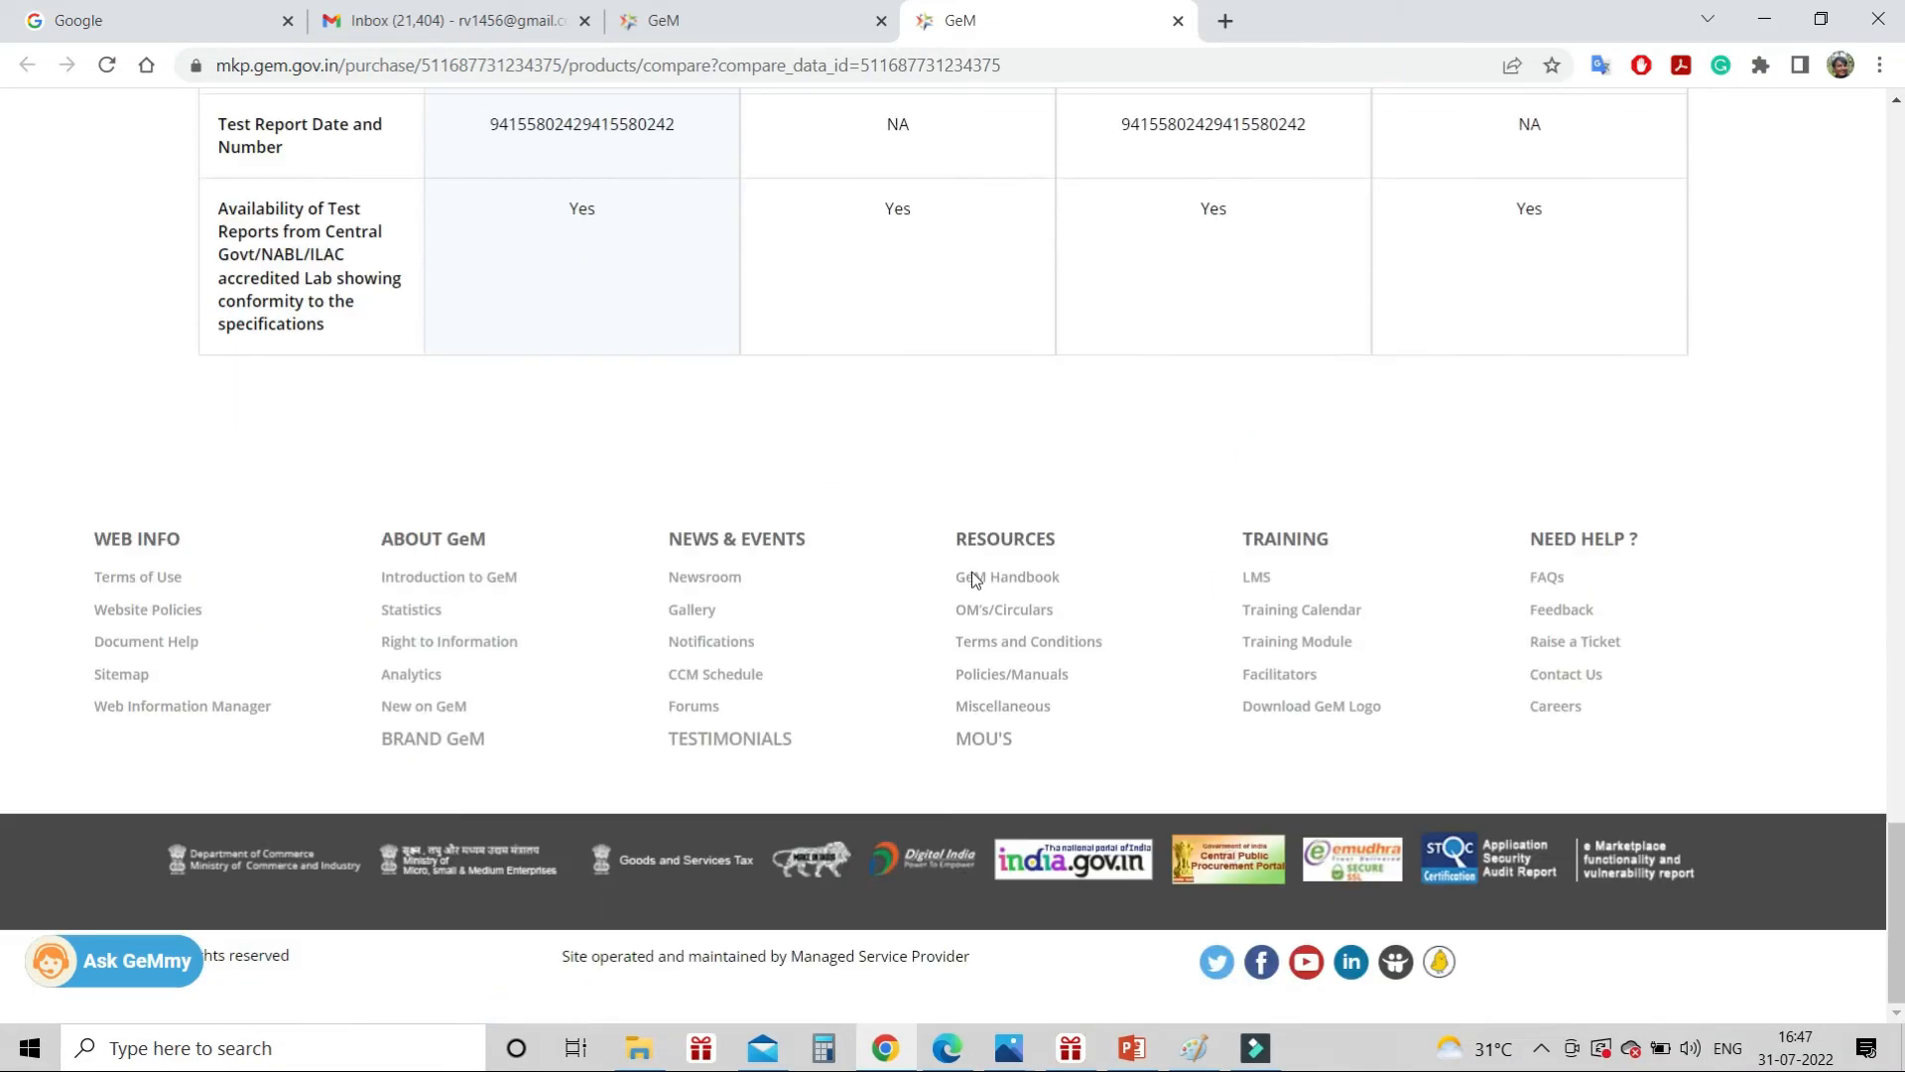
pyautogui.scroll(20, 972, 579)
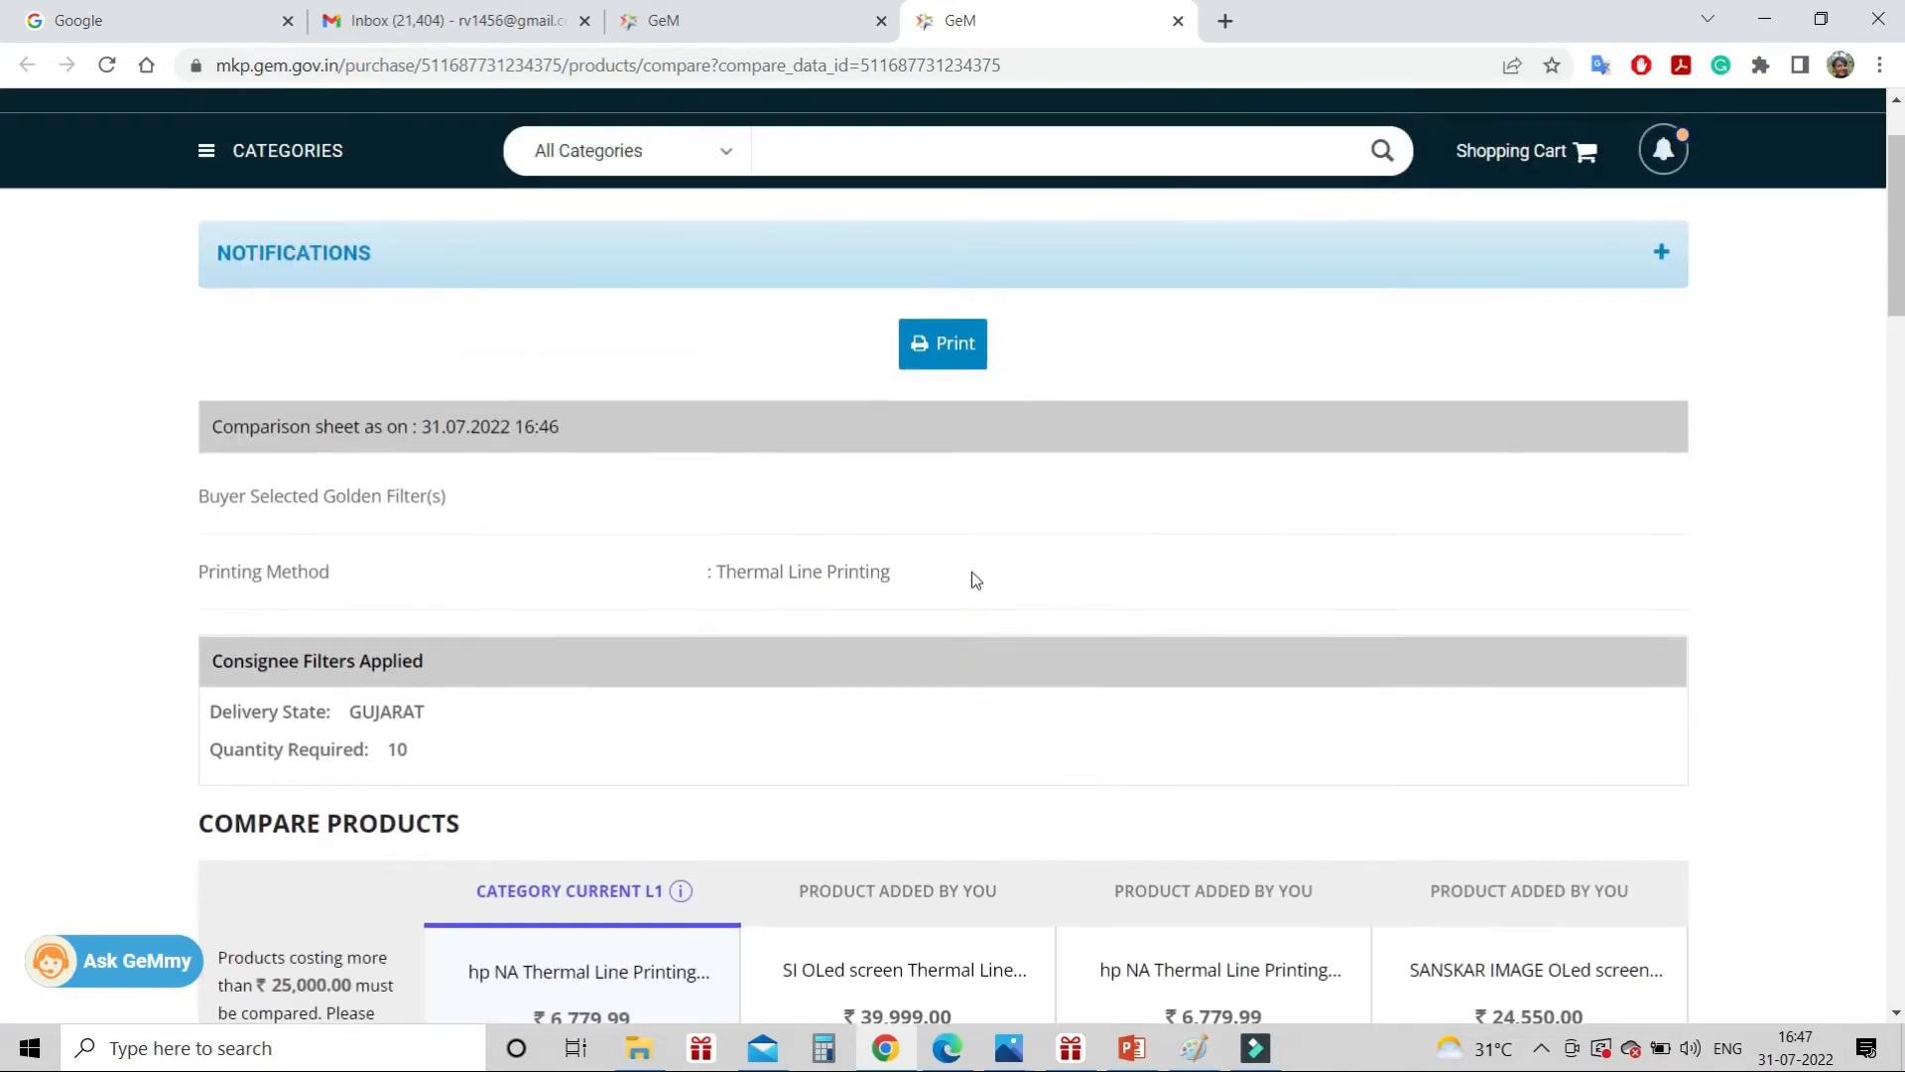
pyautogui.scroll(1, 972, 580)
pyautogui.click(742, 8)
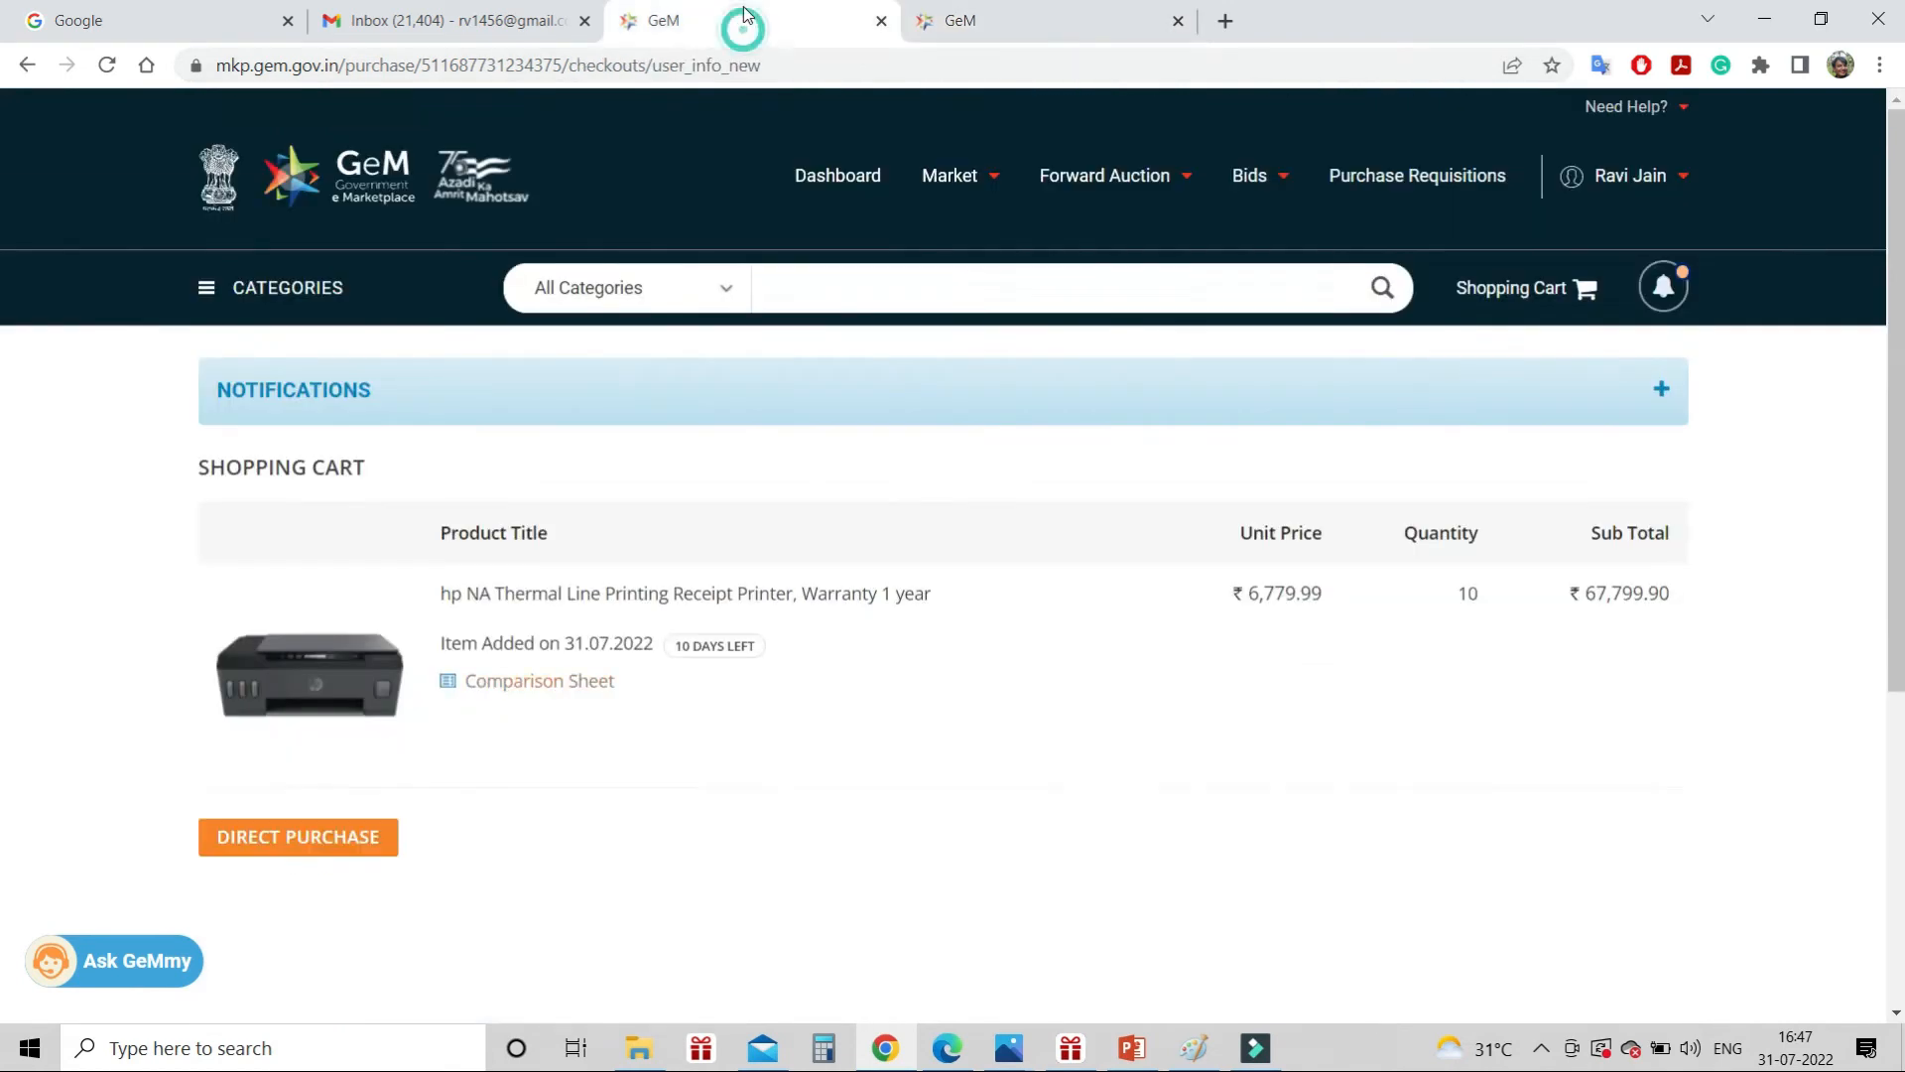
# Proceed with the direct purchase, certifying rate reasonability by the competent authority, and accept the order summary
pyautogui.click(315, 839)
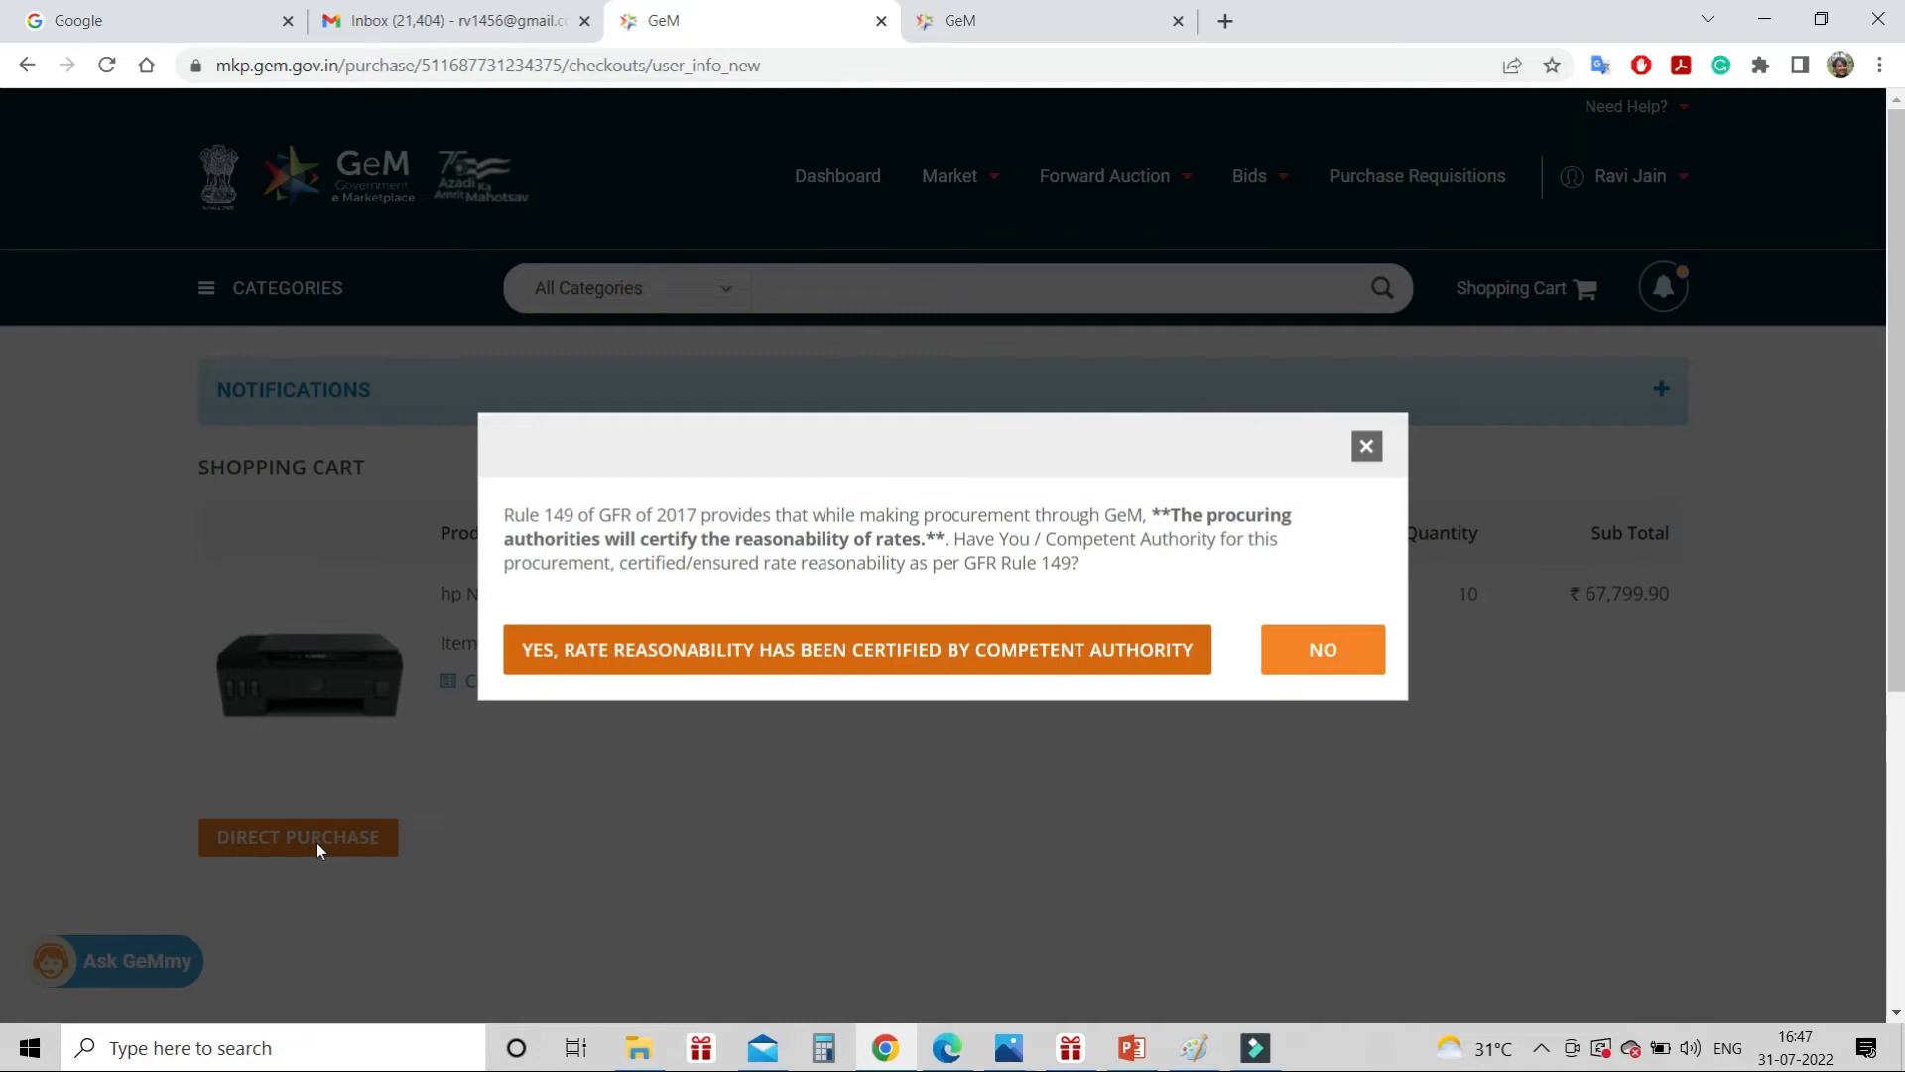
pyautogui.click(715, 655)
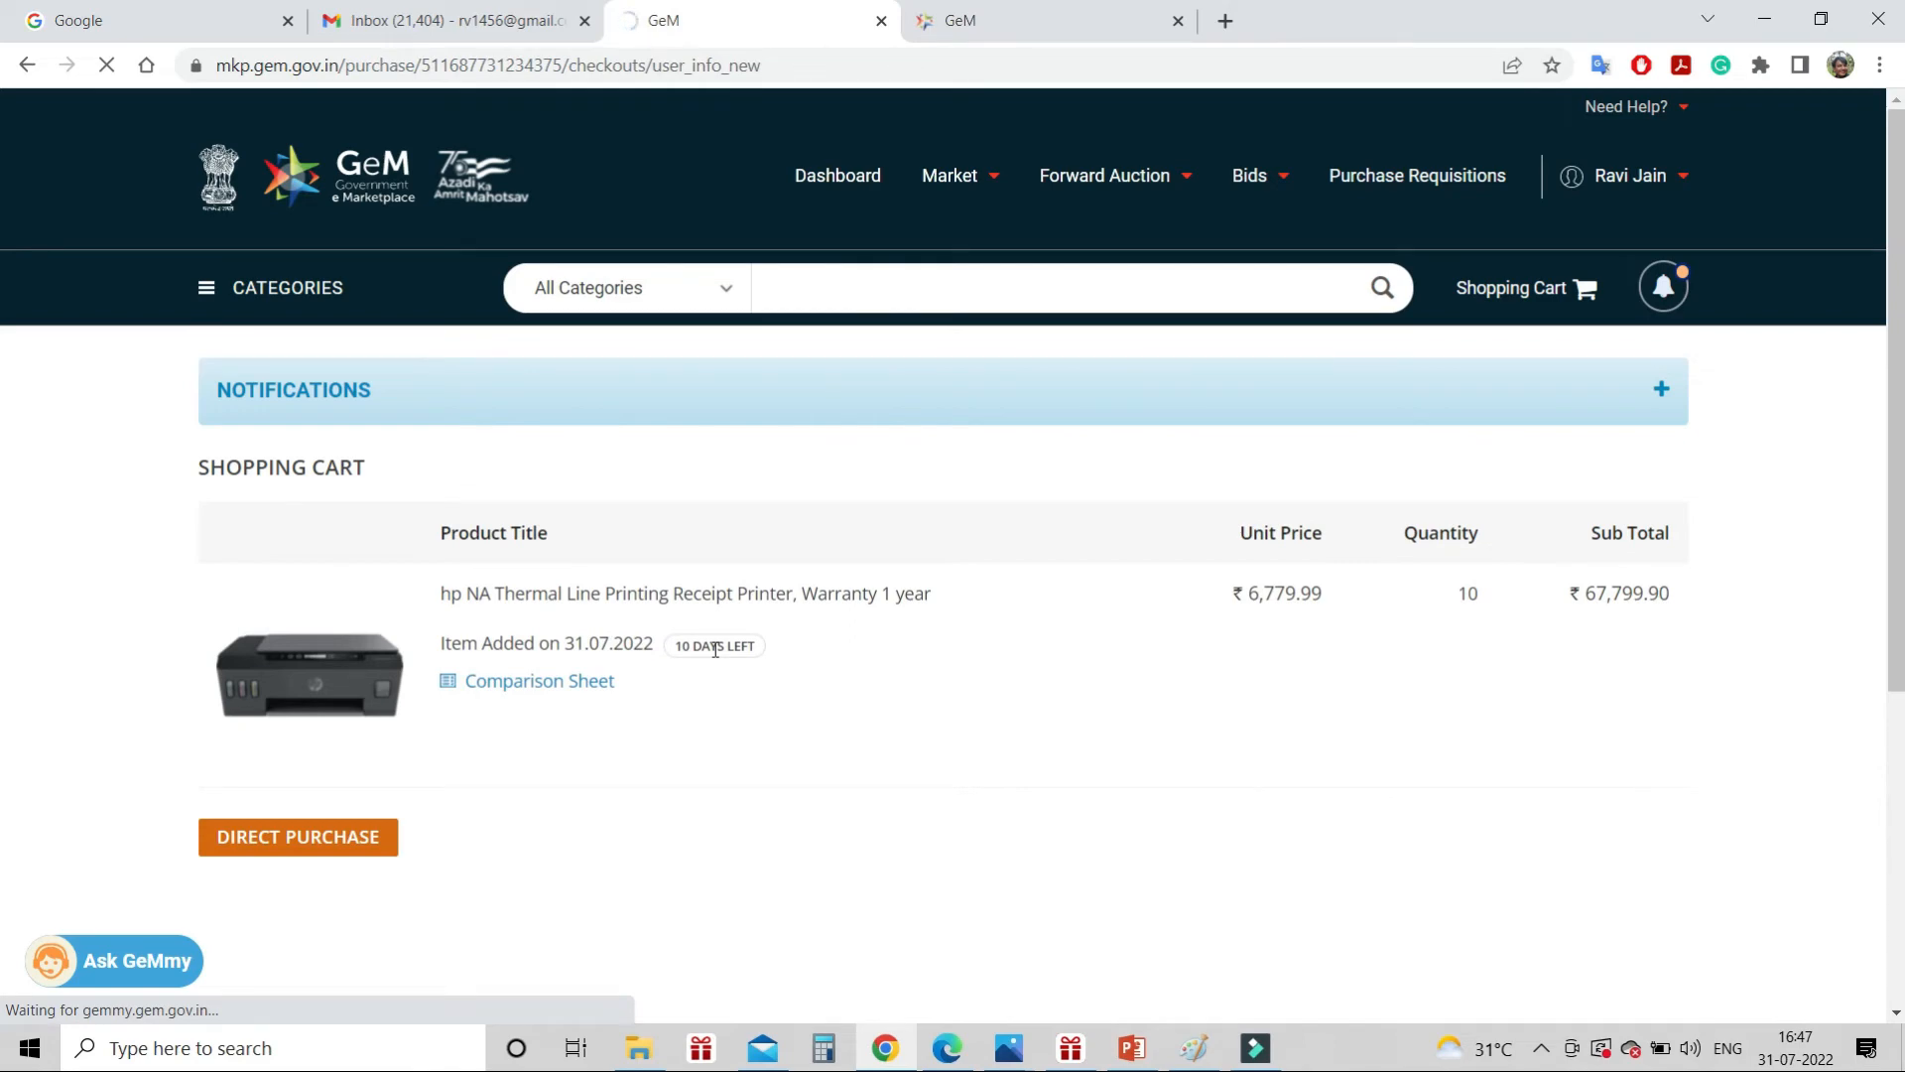
pyautogui.scroll(-3, 714, 649)
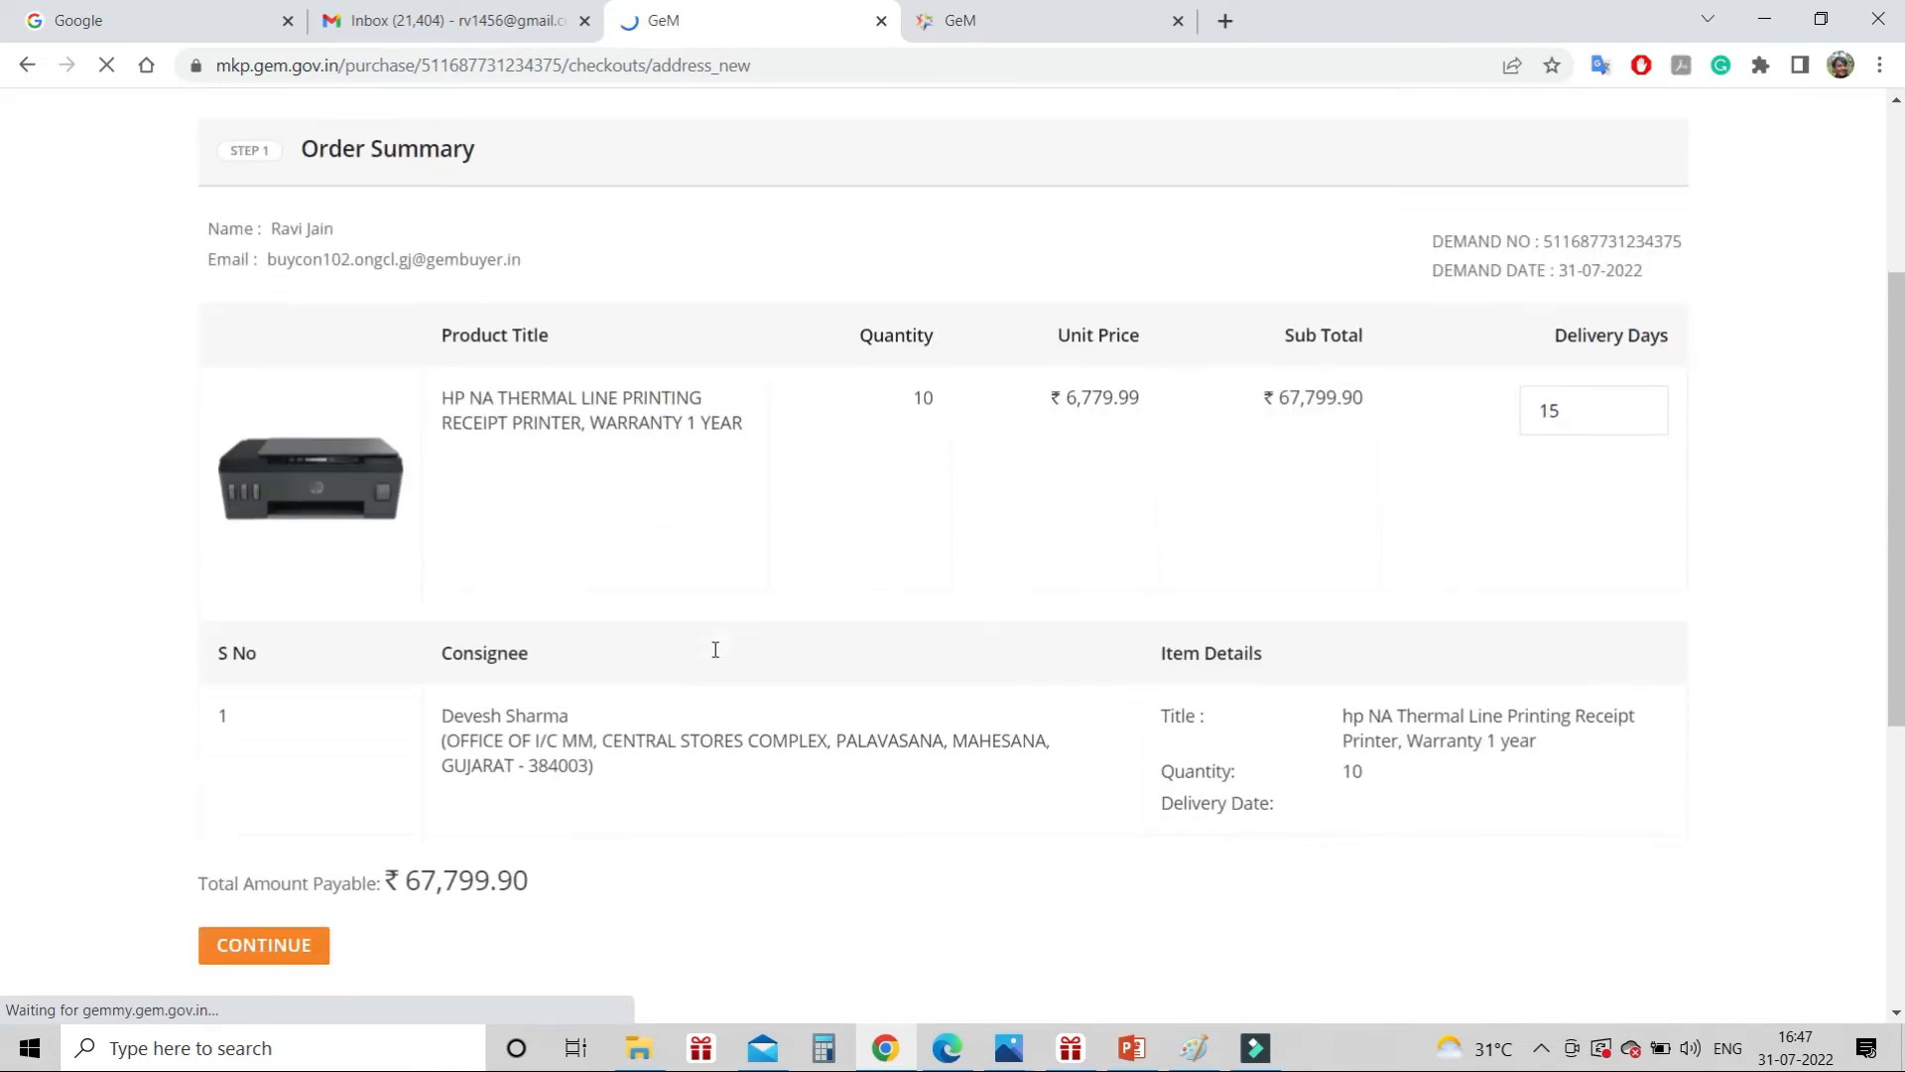
pyautogui.scroll(-2, 714, 649)
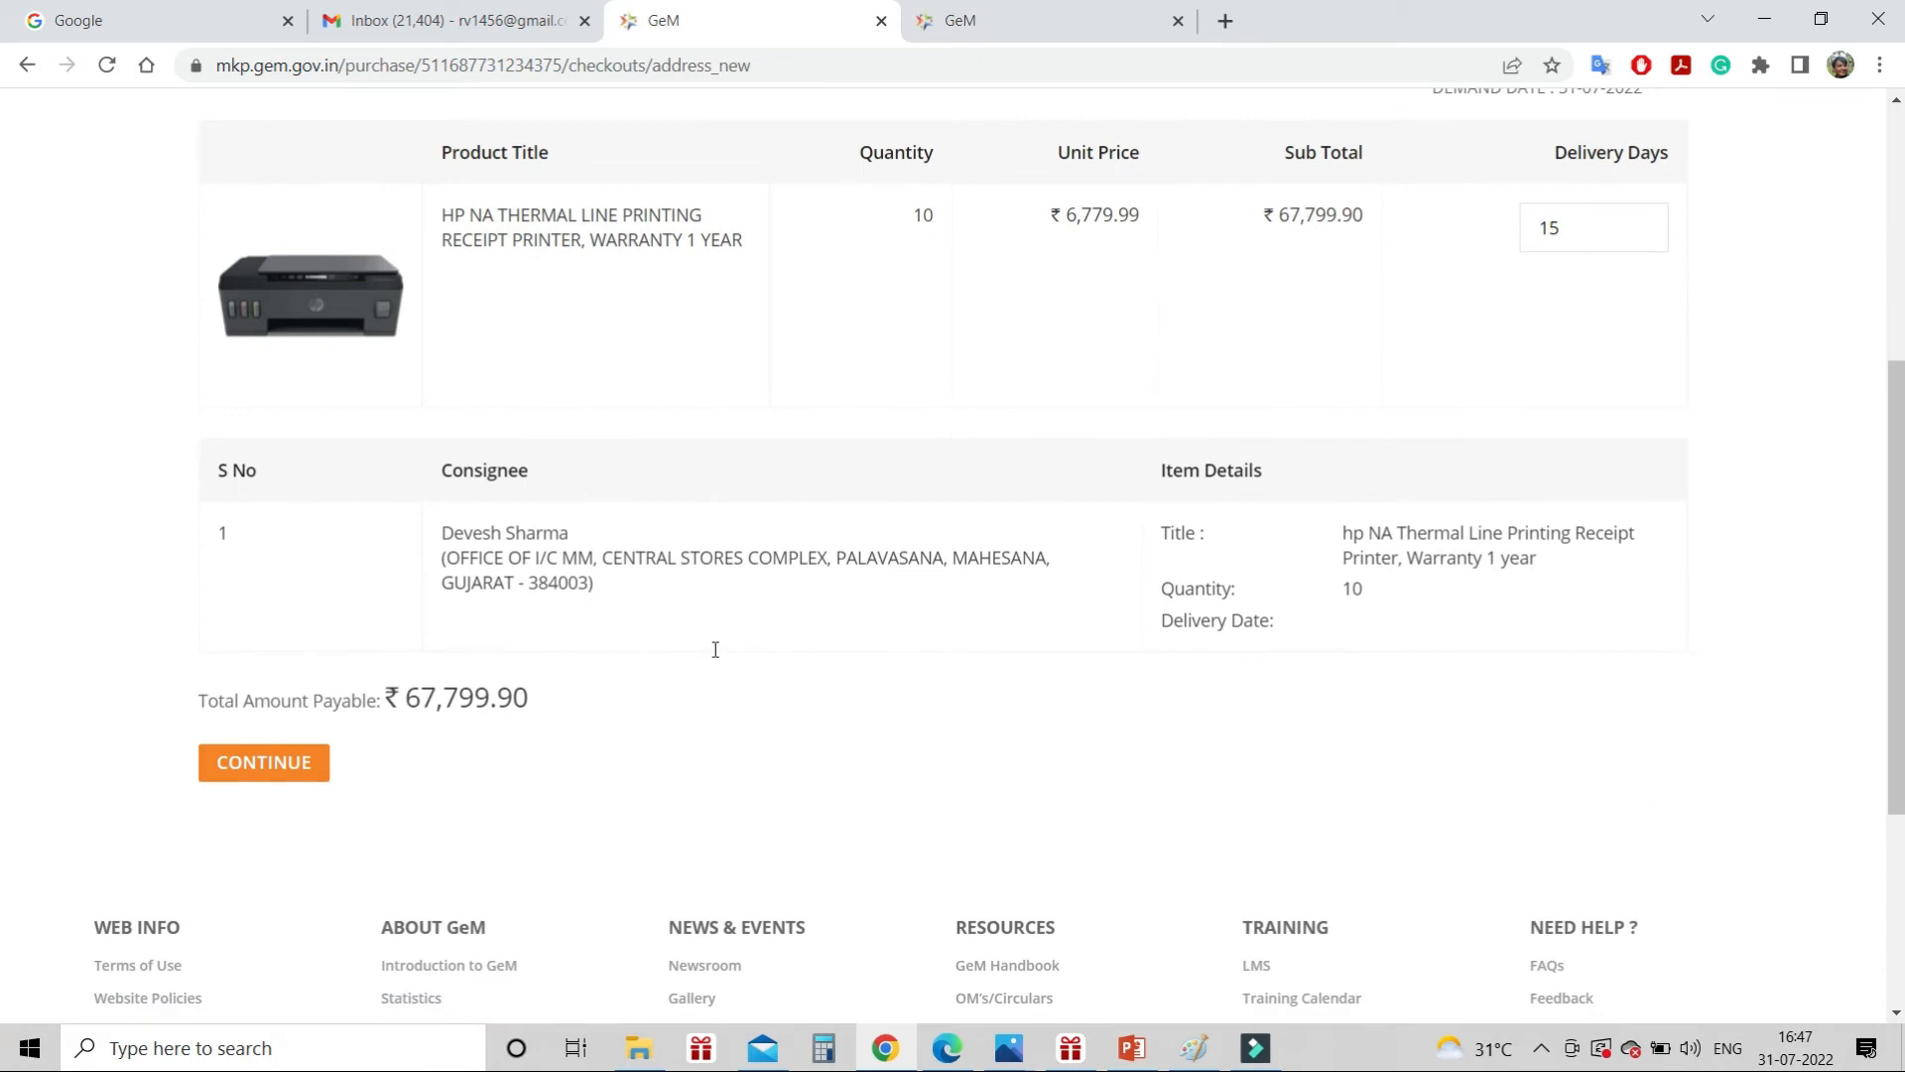
pyautogui.click(285, 760)
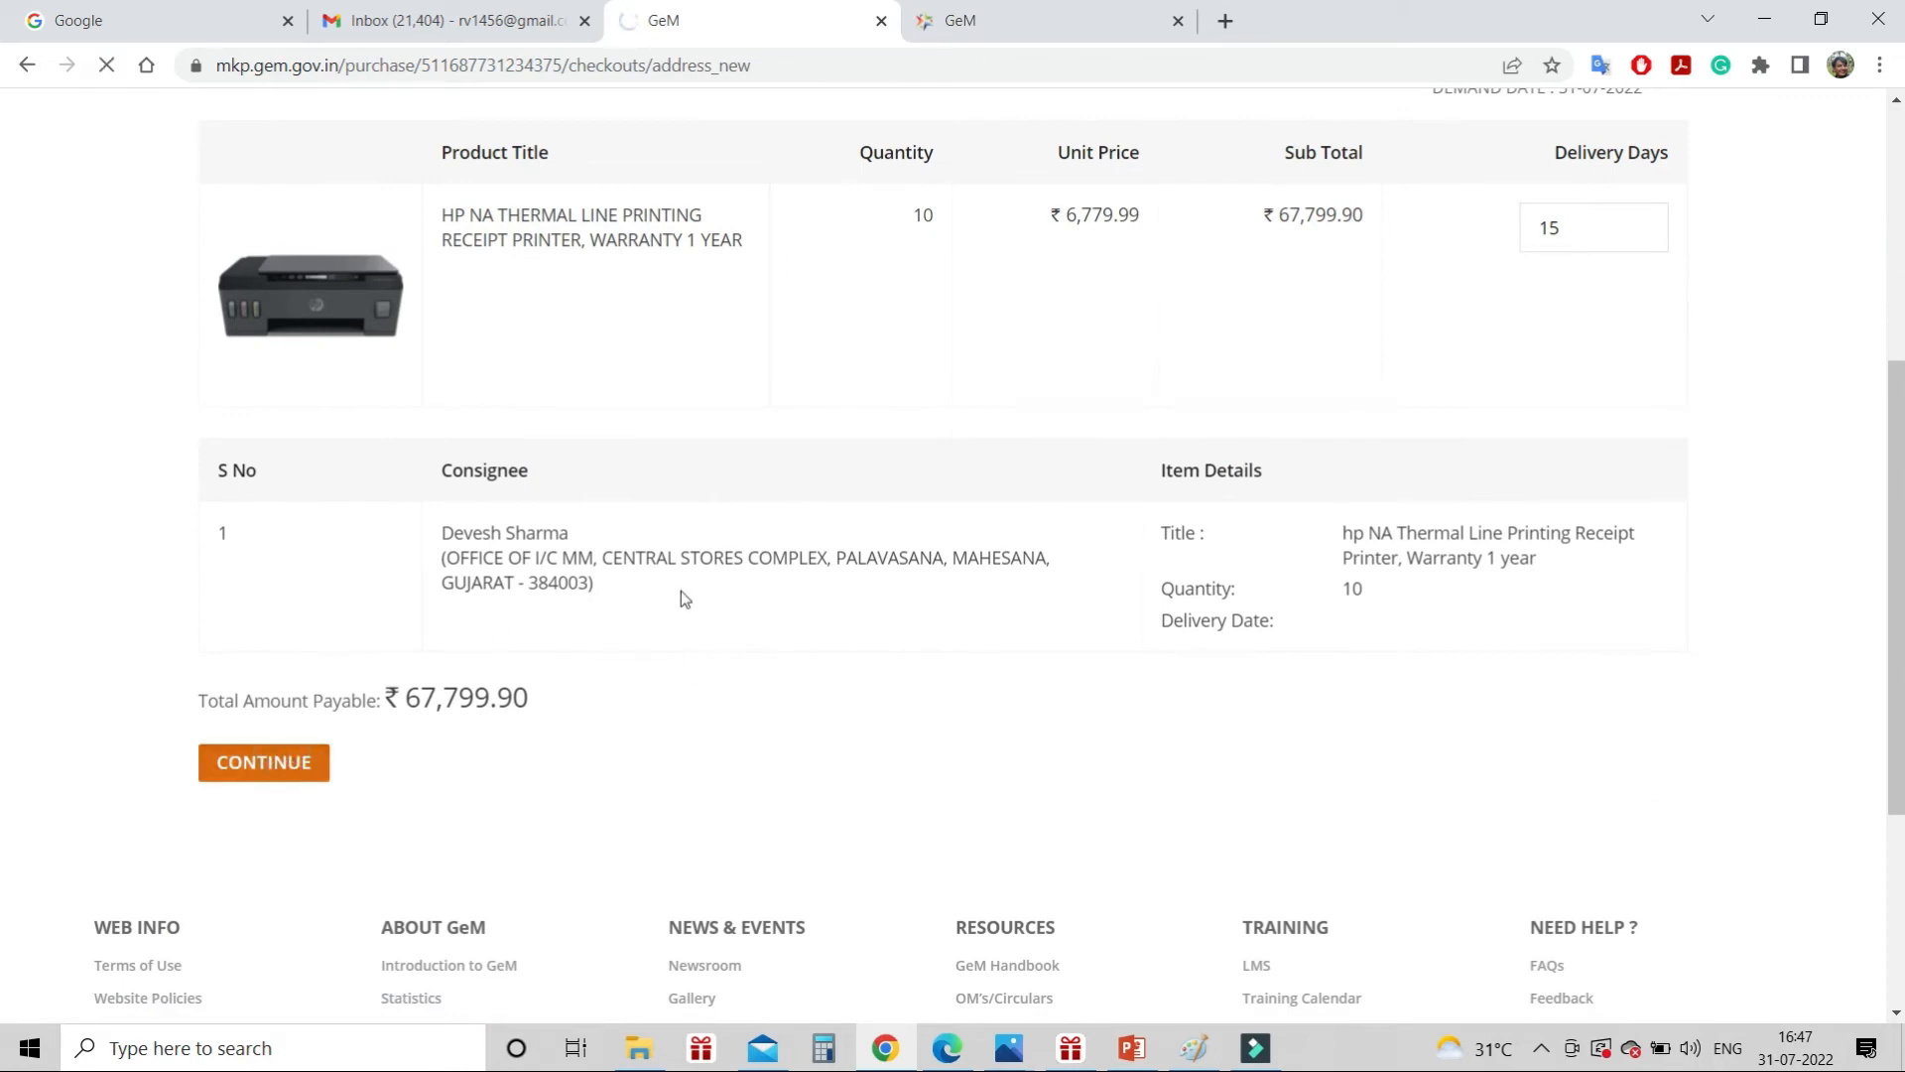
# Choose the first listed payment authority and enter Asset Manager as the designation of the official providing administration approval
pyautogui.scroll(-3, 681, 591)
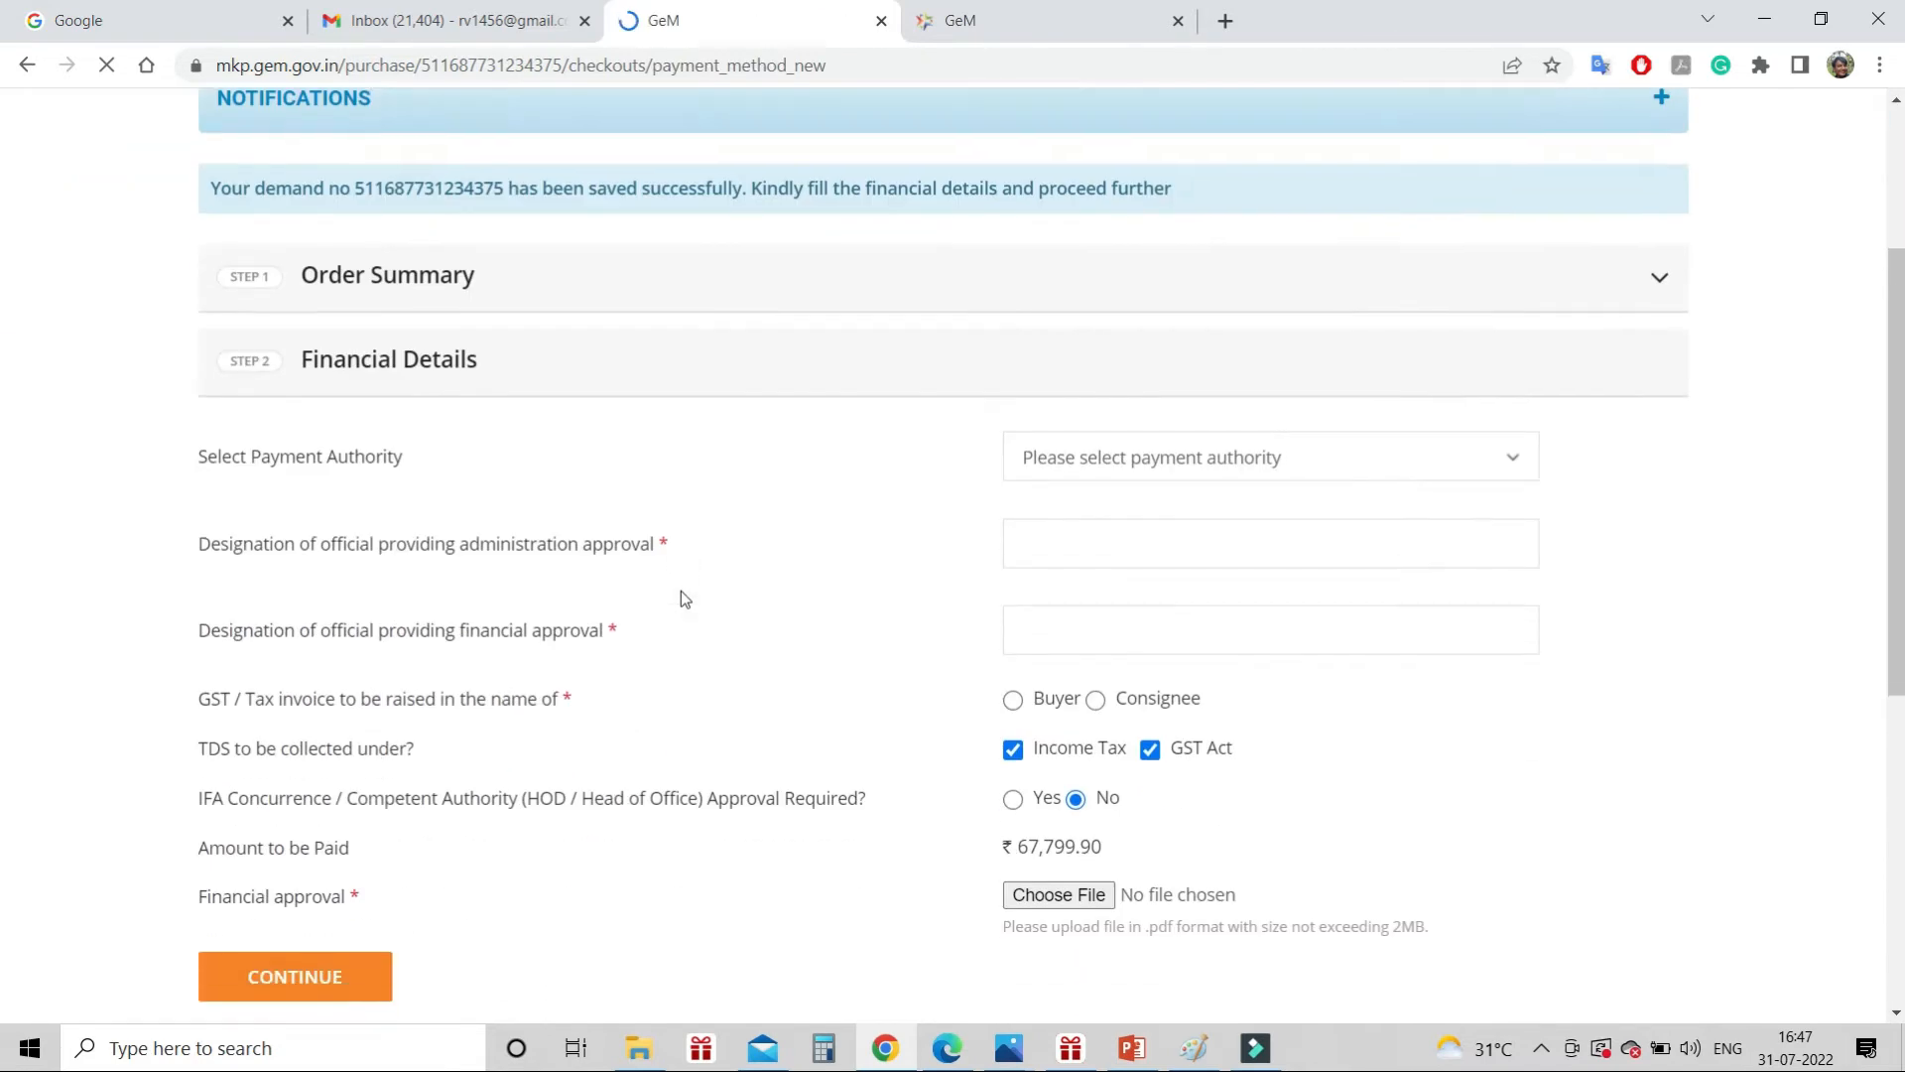
pyautogui.click(1156, 466)
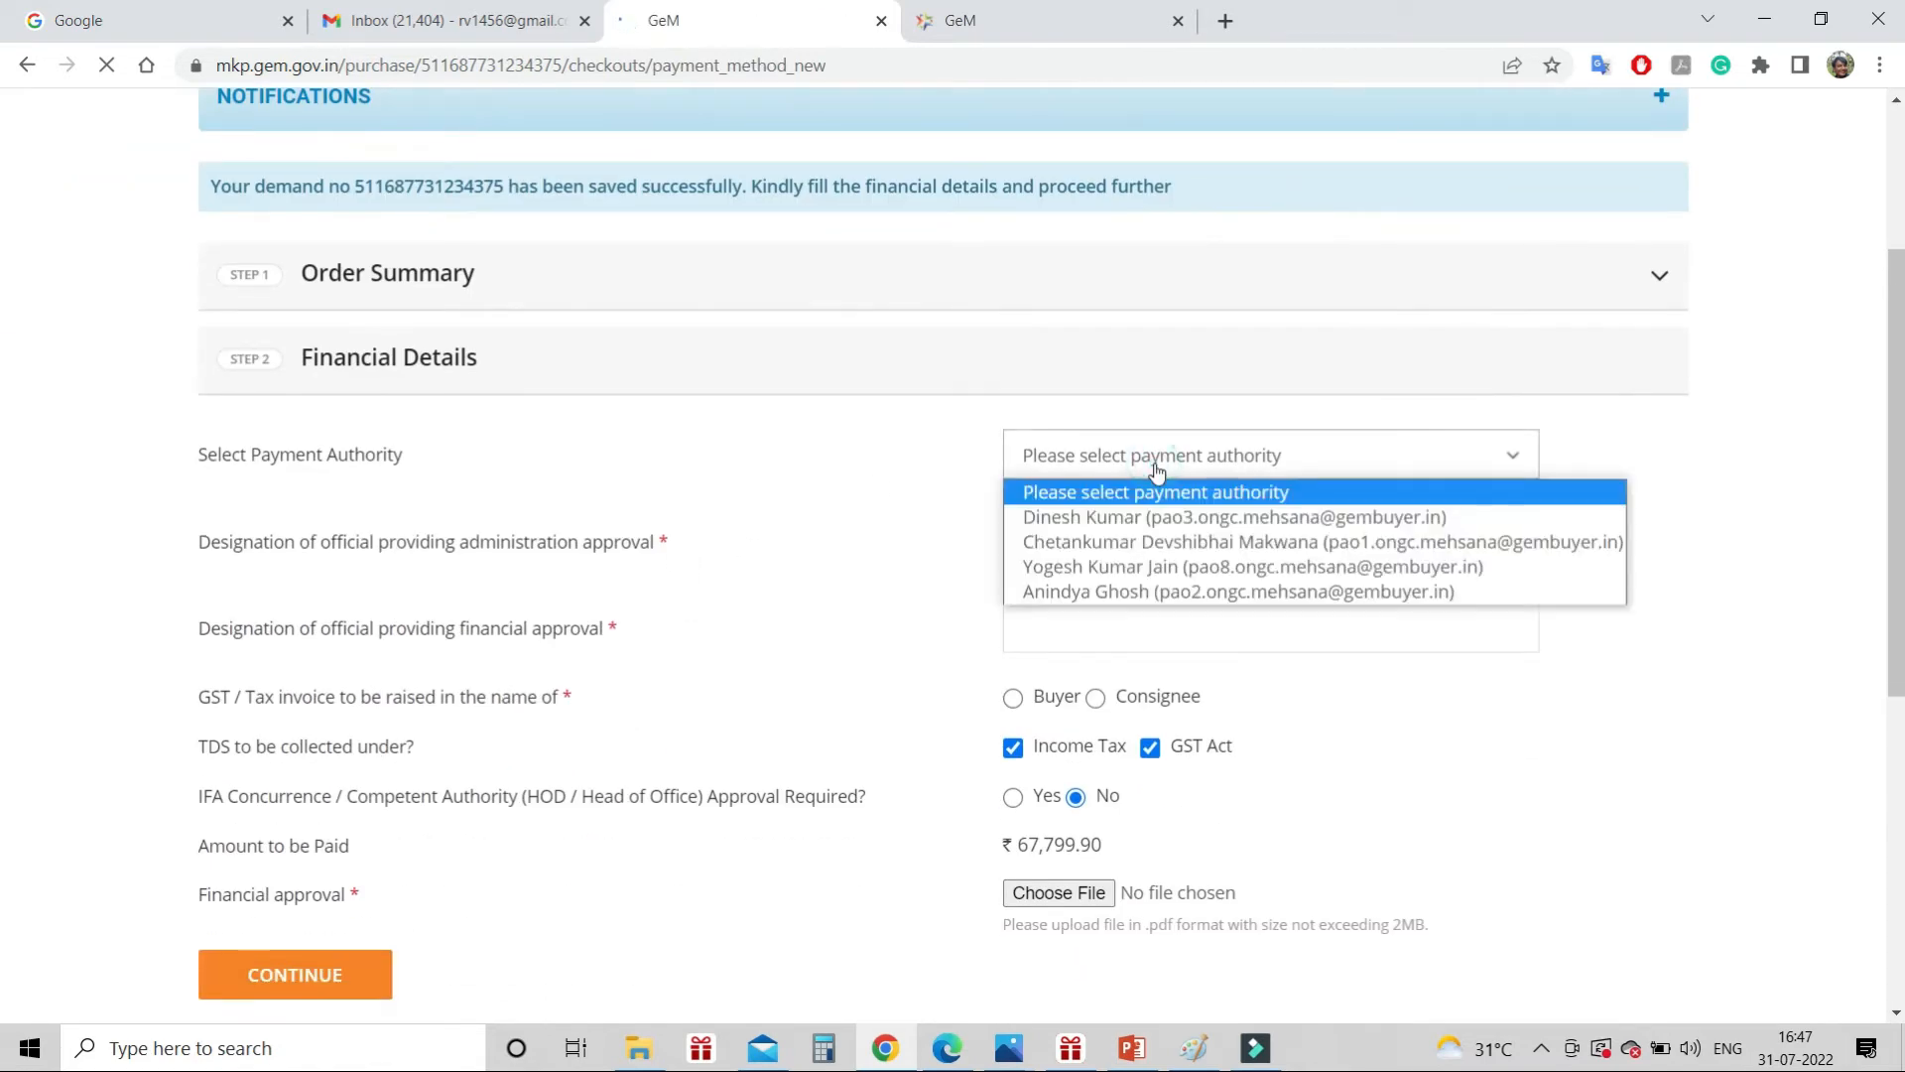
pyautogui.click(1131, 517)
pyautogui.click(1087, 523)
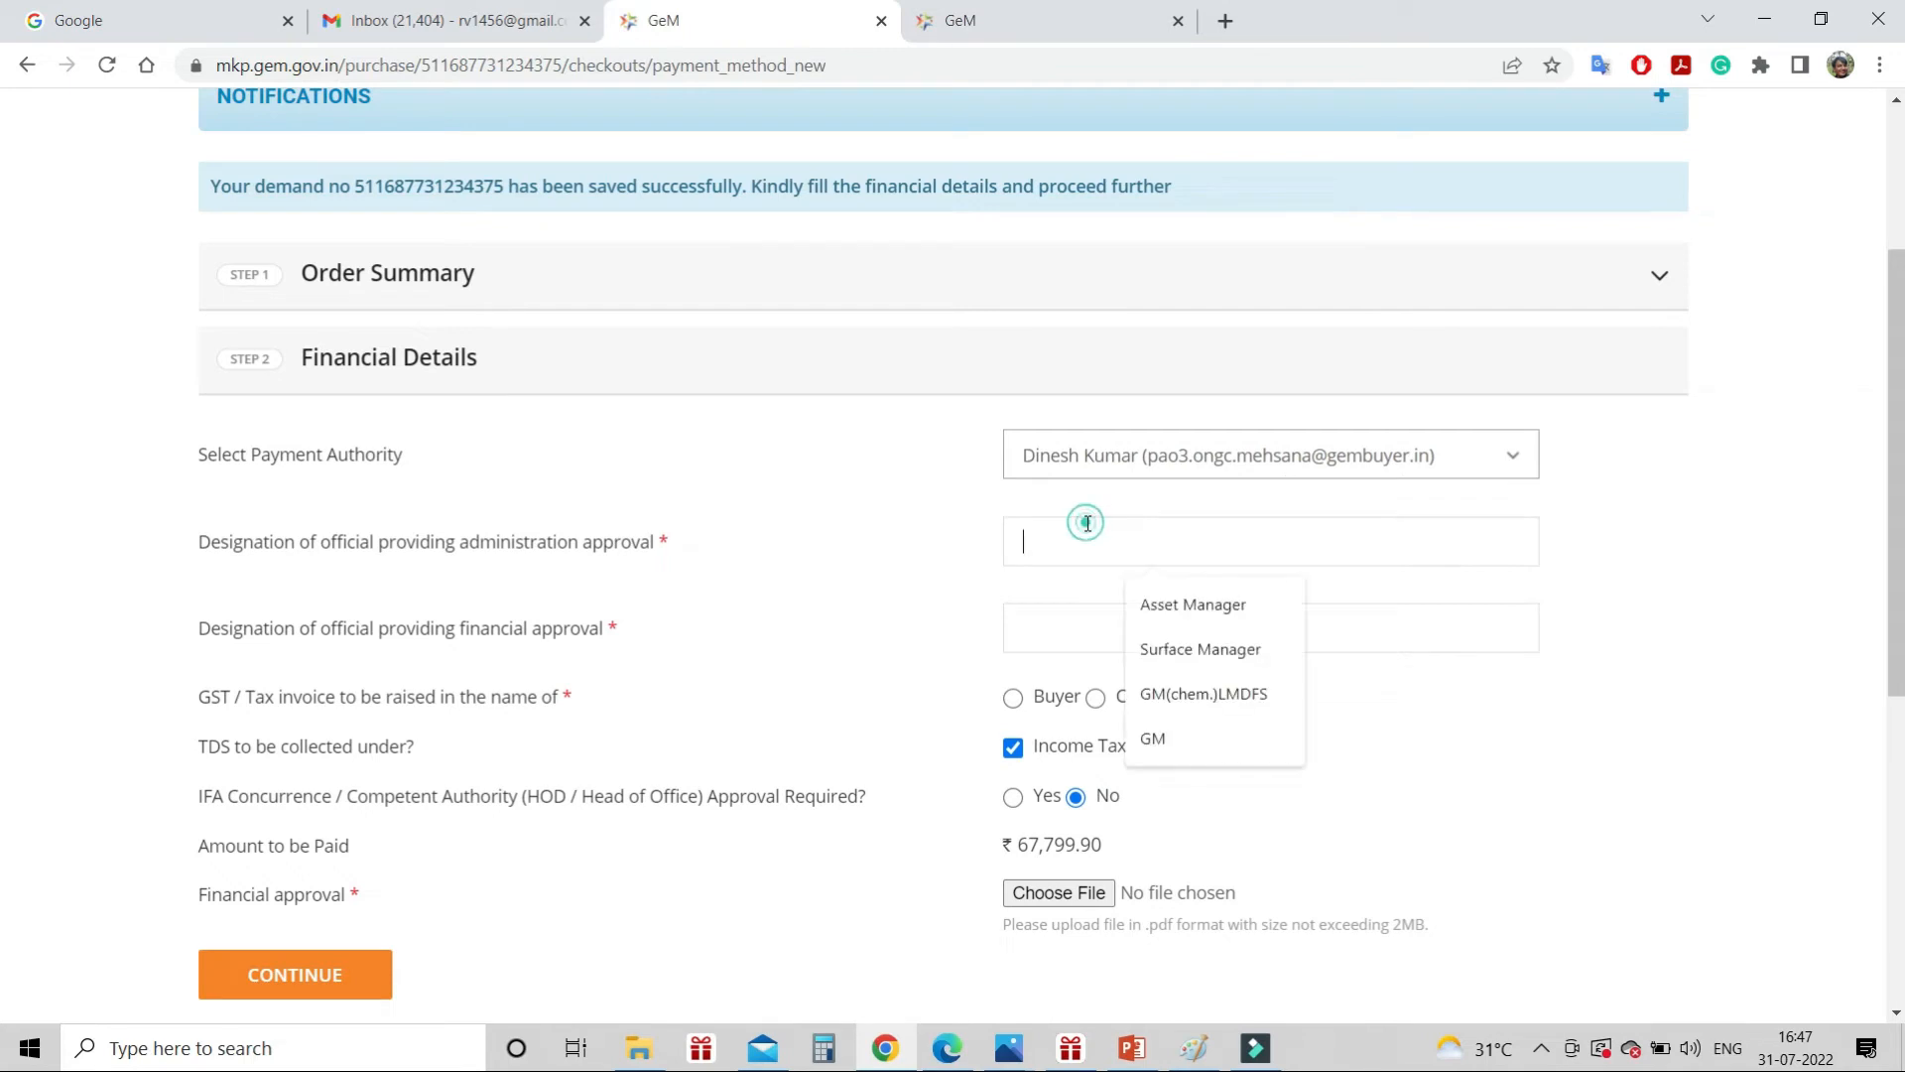
pyautogui.click(1194, 601)
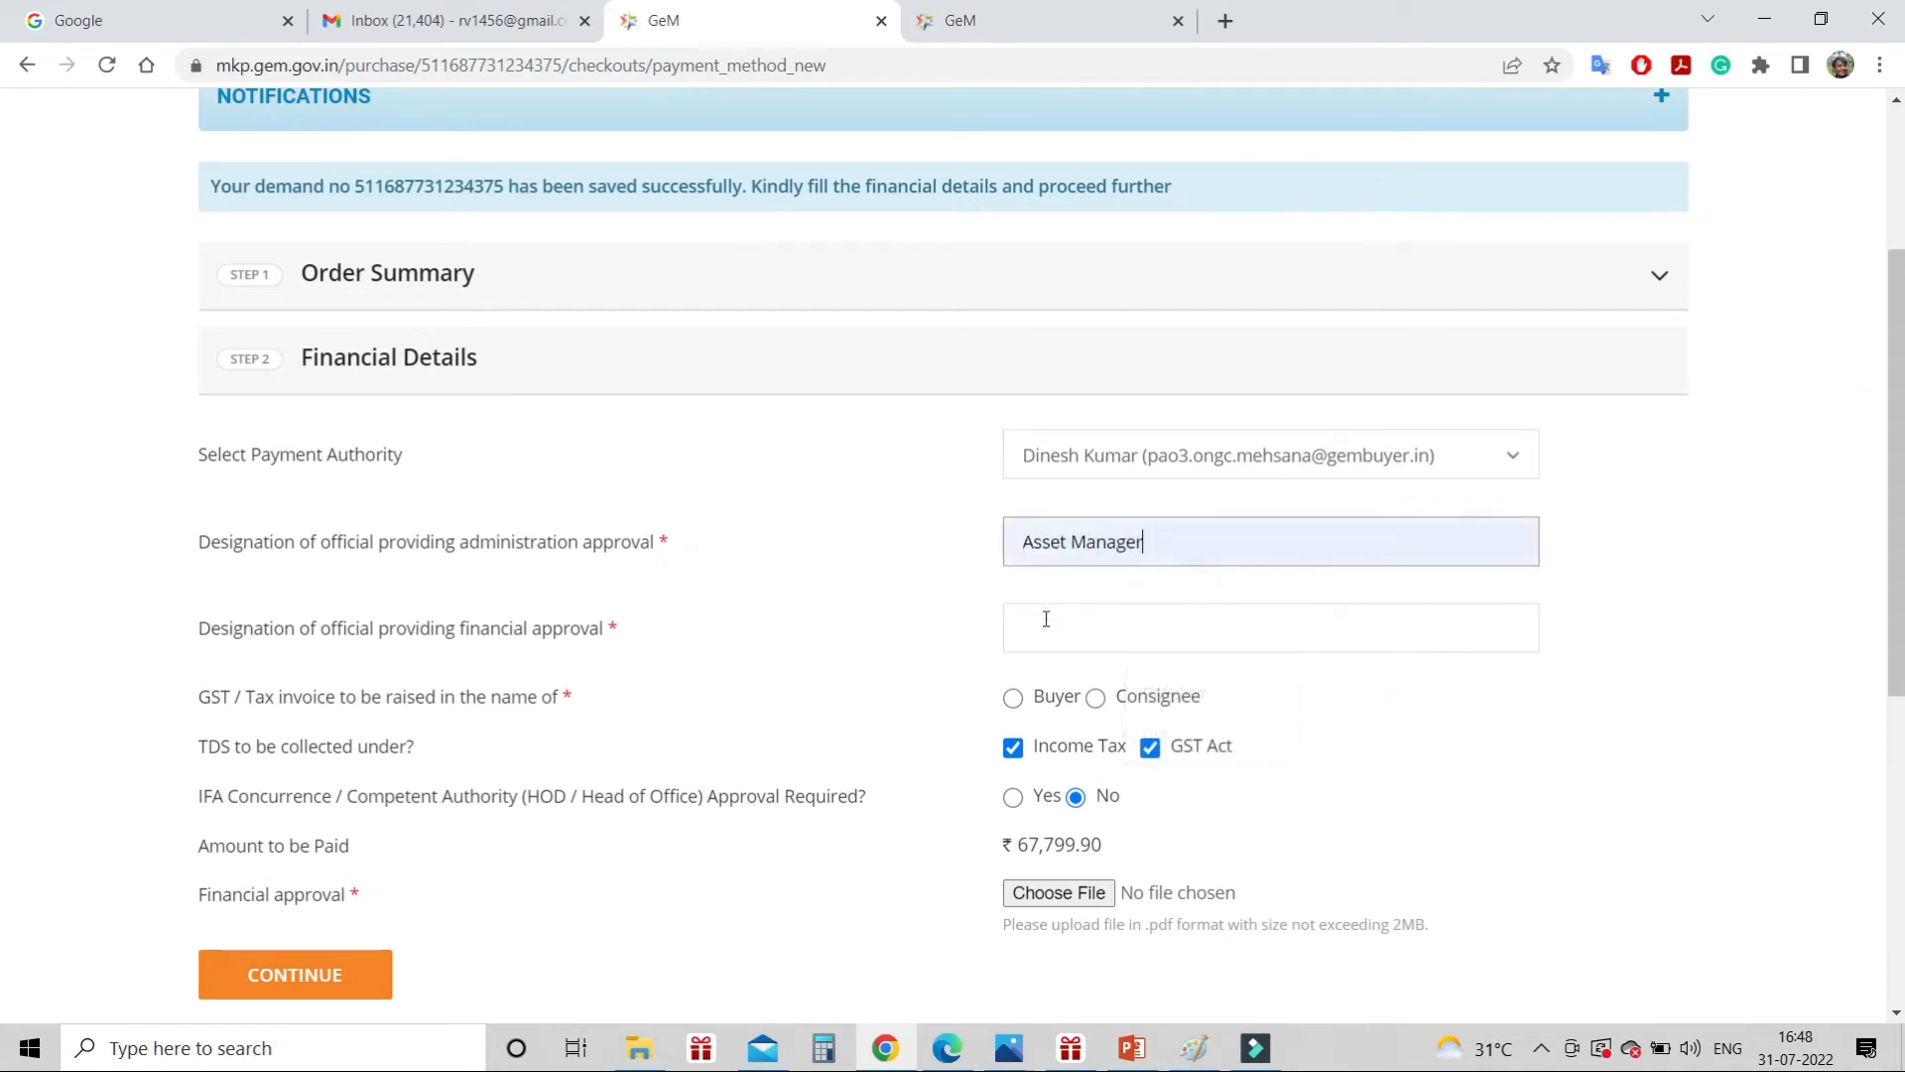
# Enter GM as the designation for financial approval and have the GST / Tax invoice raised in the name of the Consignee
pyautogui.click(1051, 615)
pyautogui.click(1158, 820)
pyautogui.click(1095, 700)
pyautogui.scroll(-1, 1345, 707)
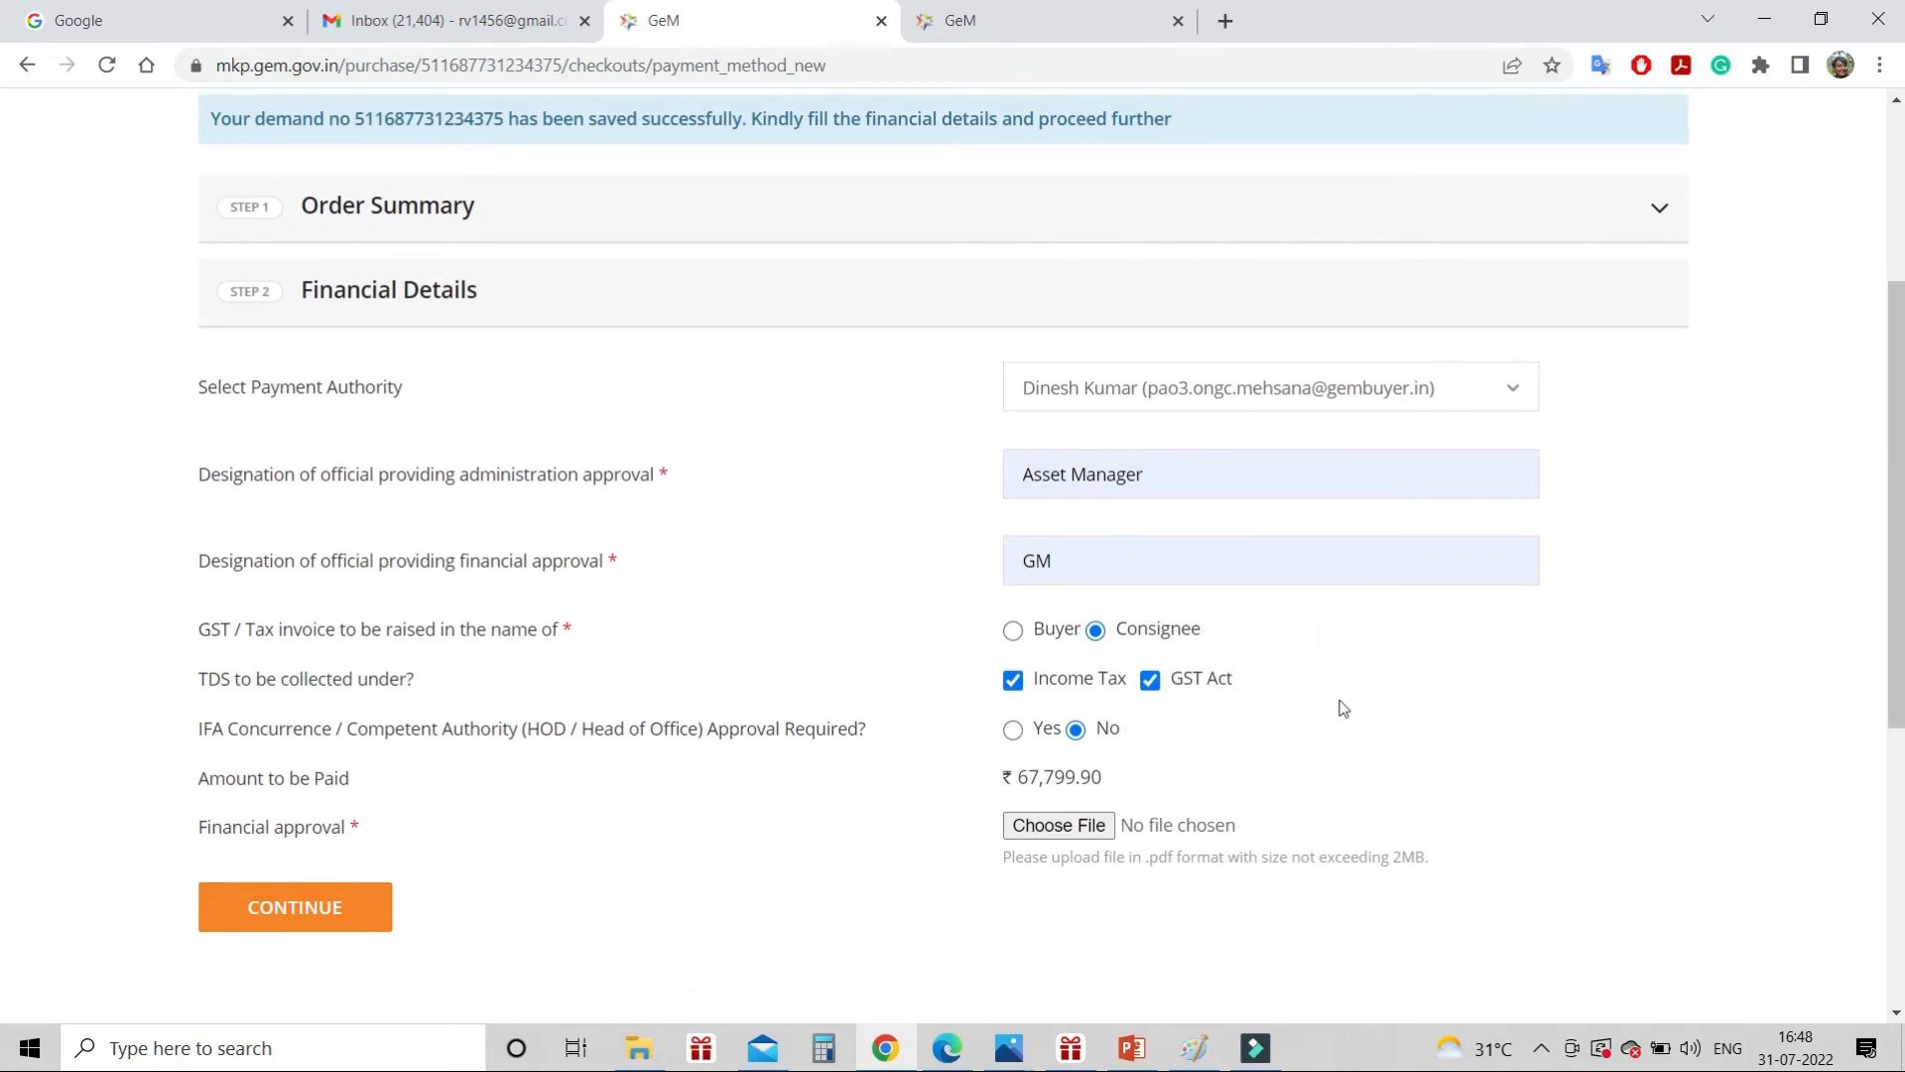
# Try to attach the image RISKS IN FOREIGN TRADE from the banner folder as the financial approval
pyautogui.click(1090, 786)
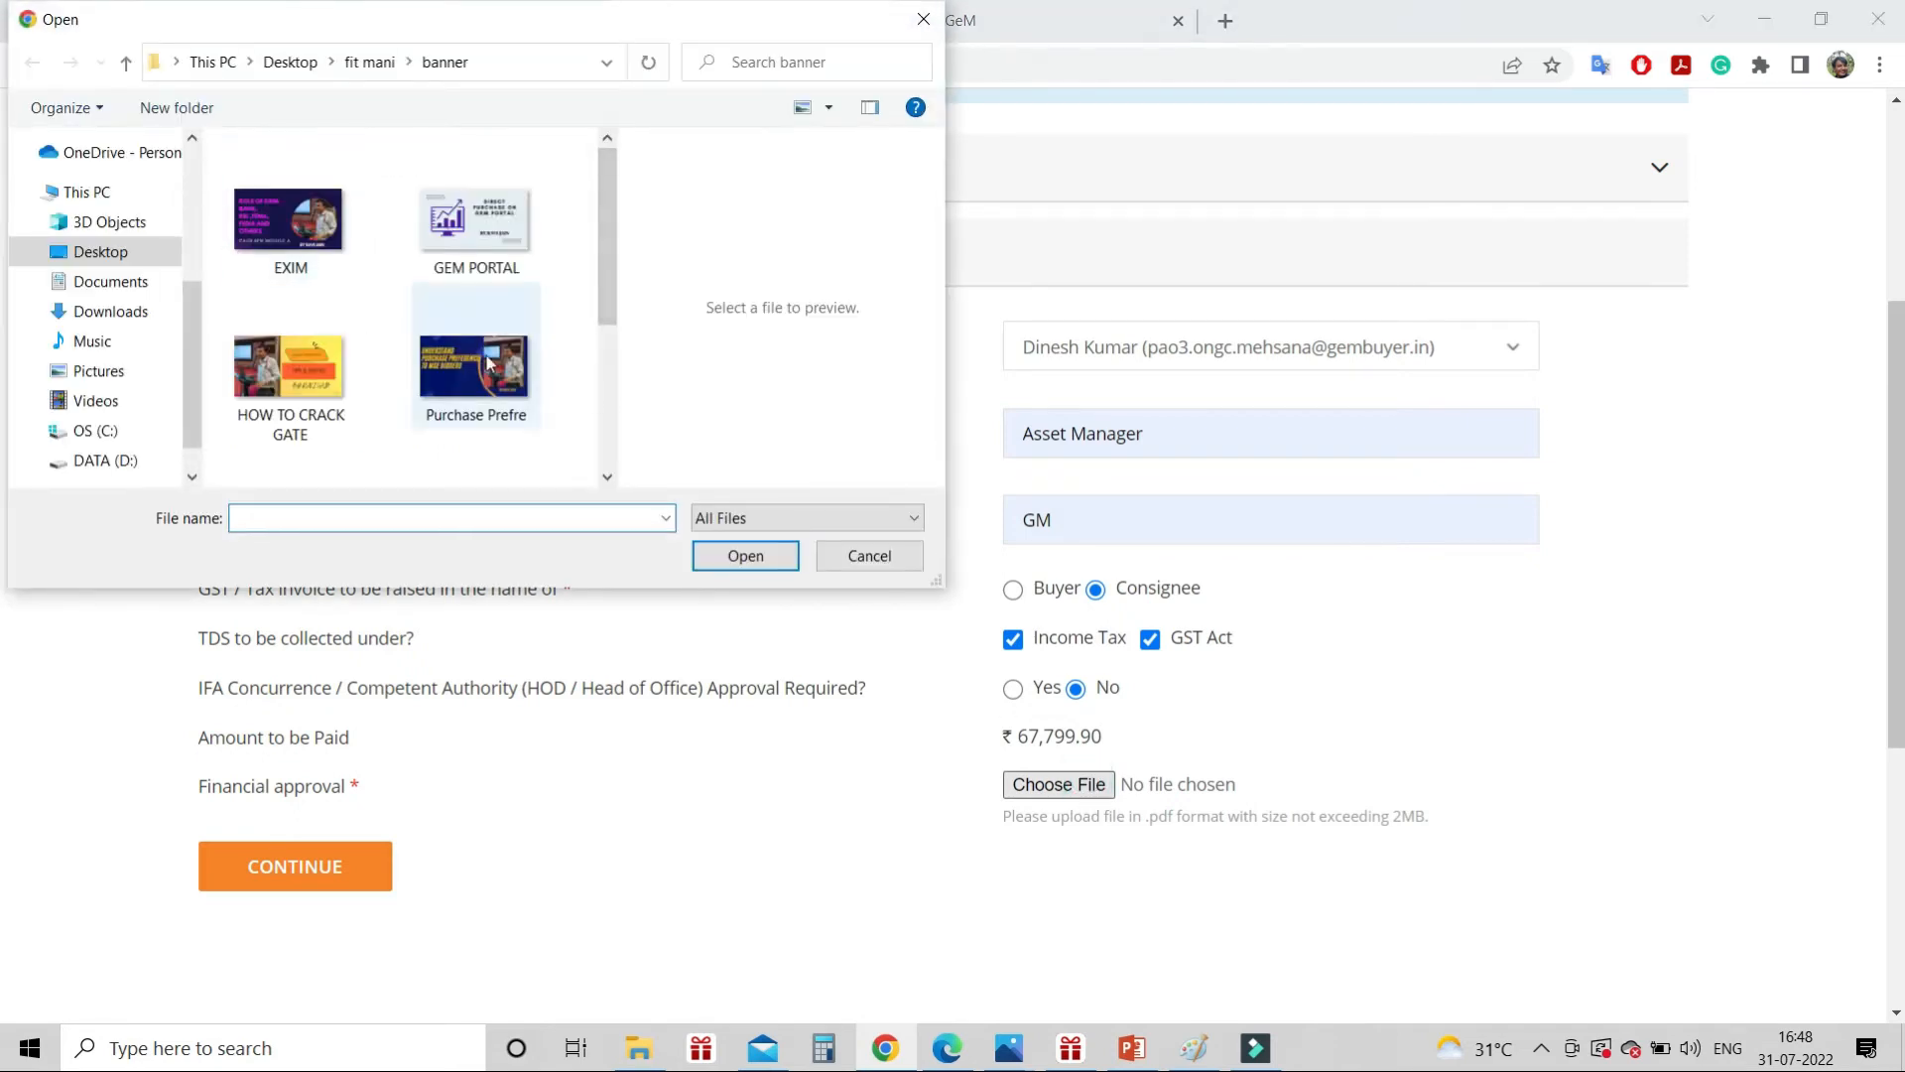
pyautogui.moveTo(611, 260); pyautogui.dragTo(593, 404)
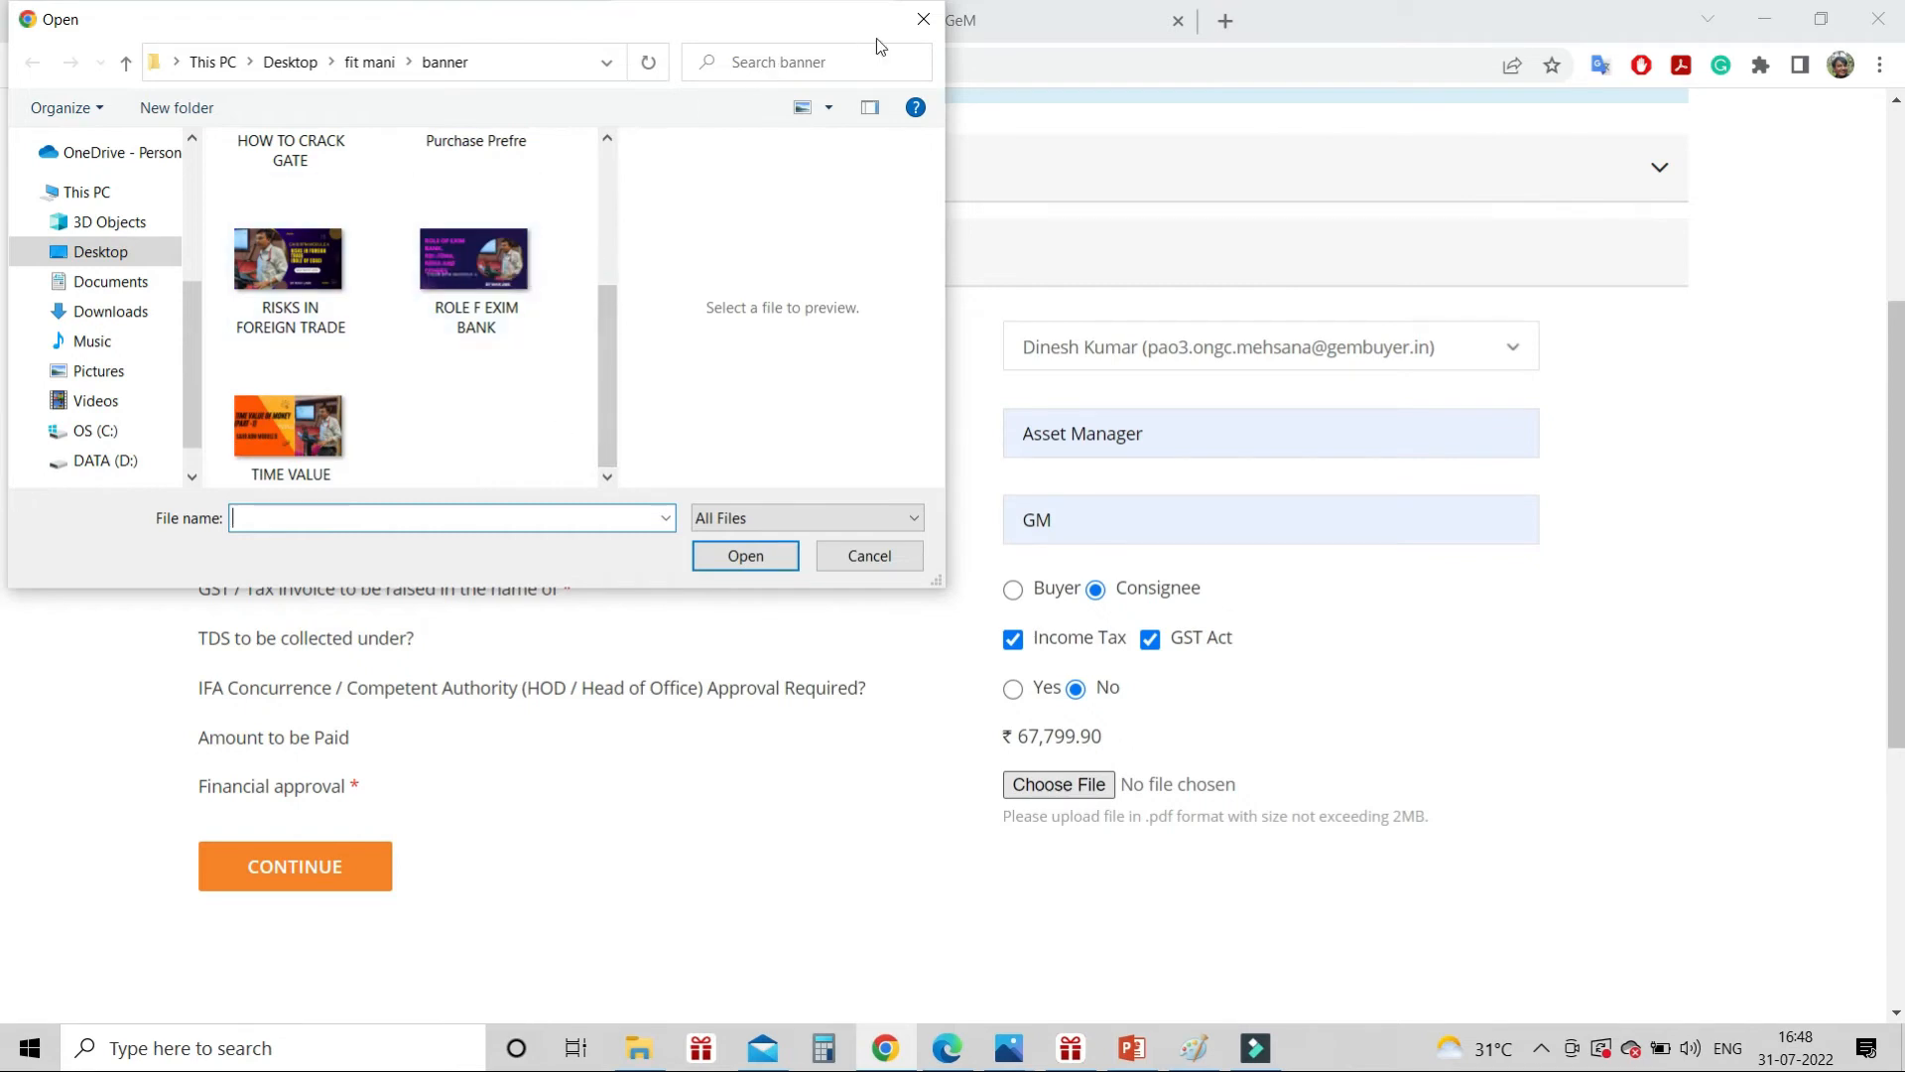
pyautogui.click(302, 243)
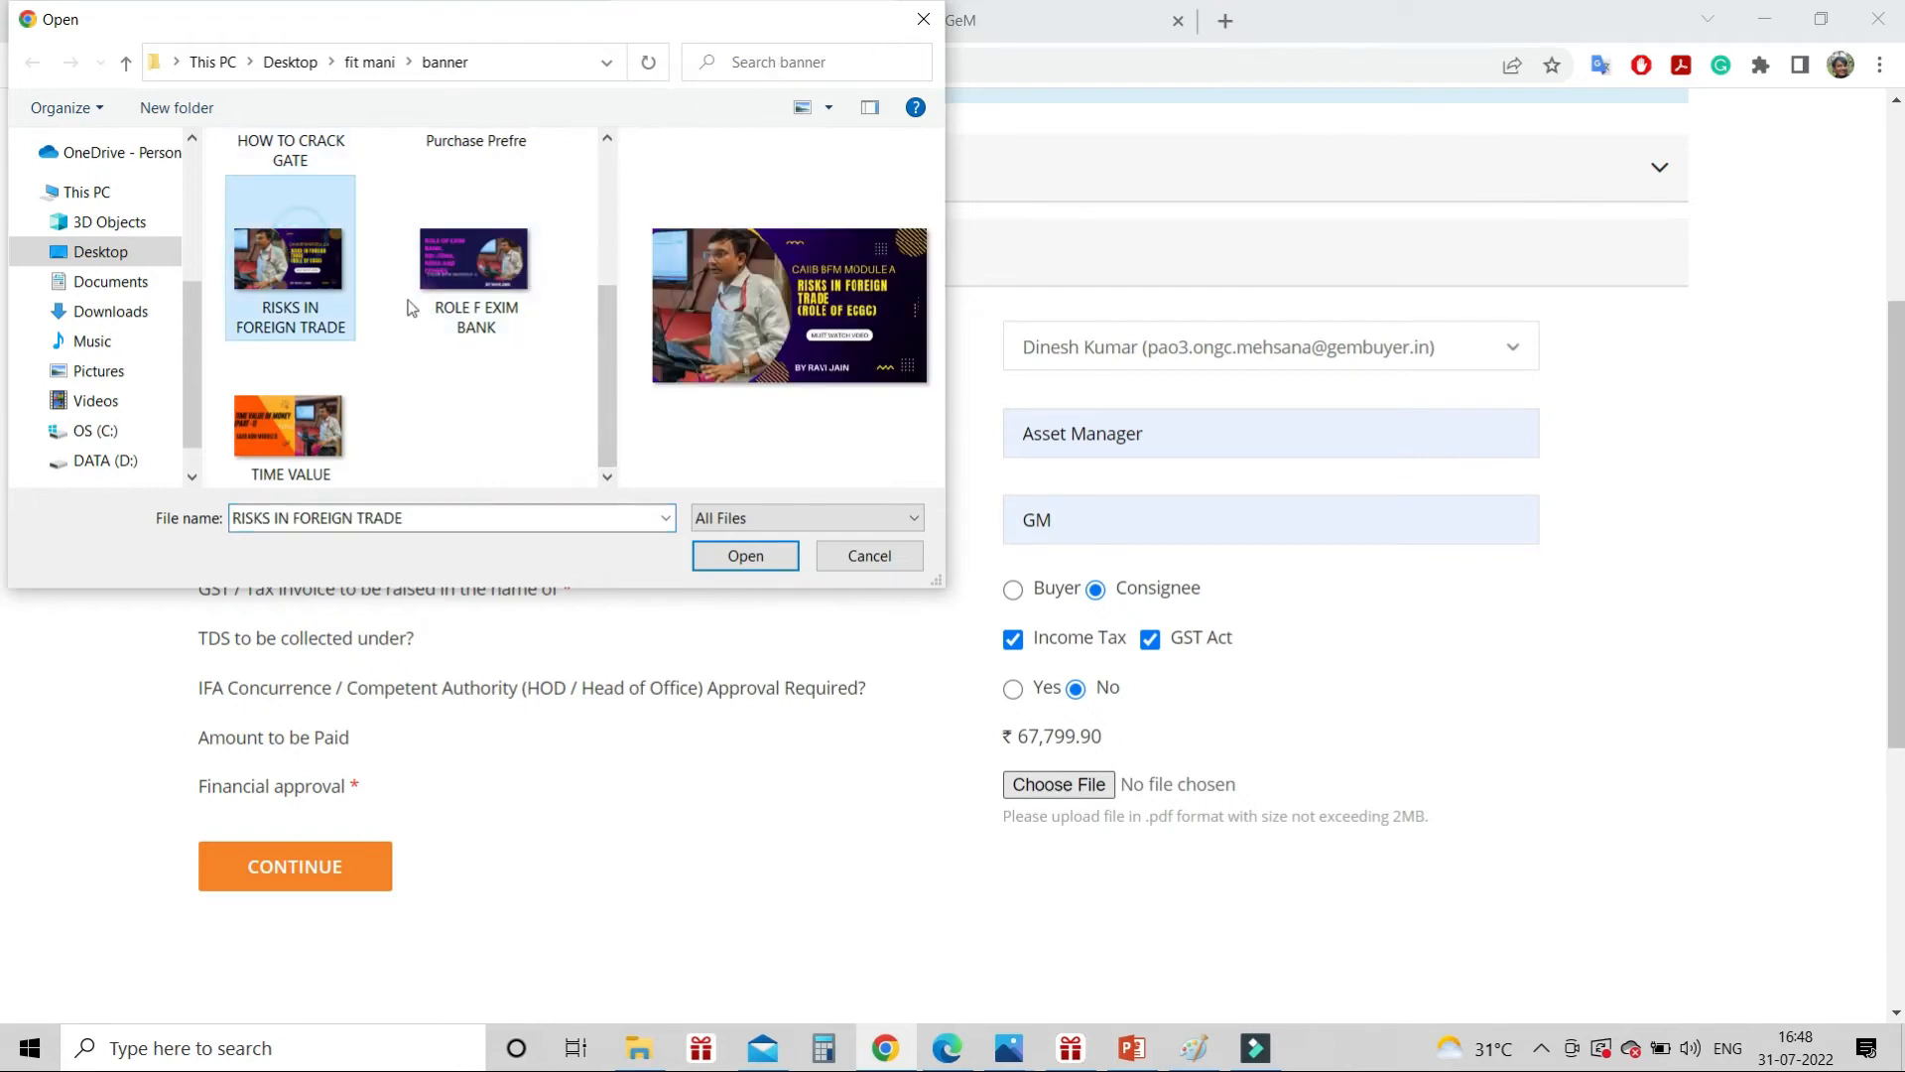
pyautogui.click(739, 553)
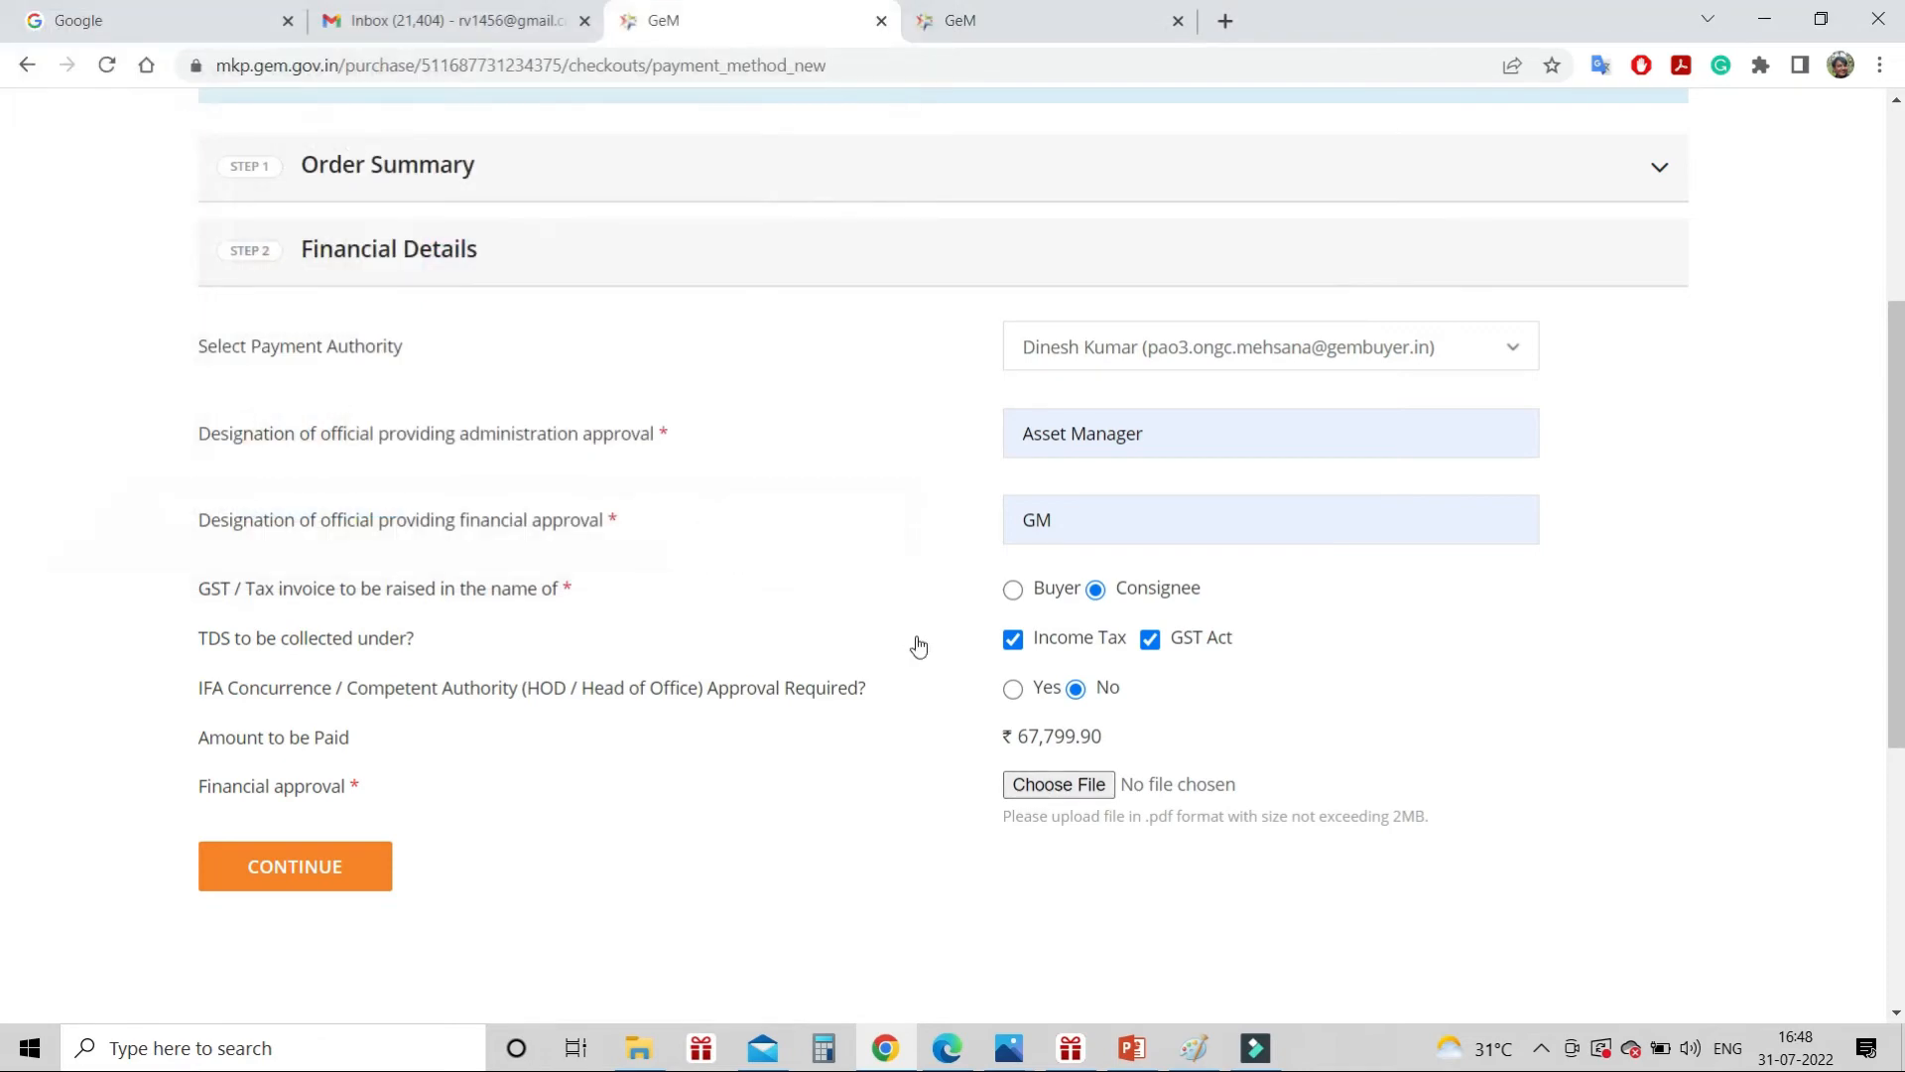
# Try to attach the file GeM-Bidding-2556157 (2) from the Downloads folder as the financial approval
pyautogui.click(1042, 783)
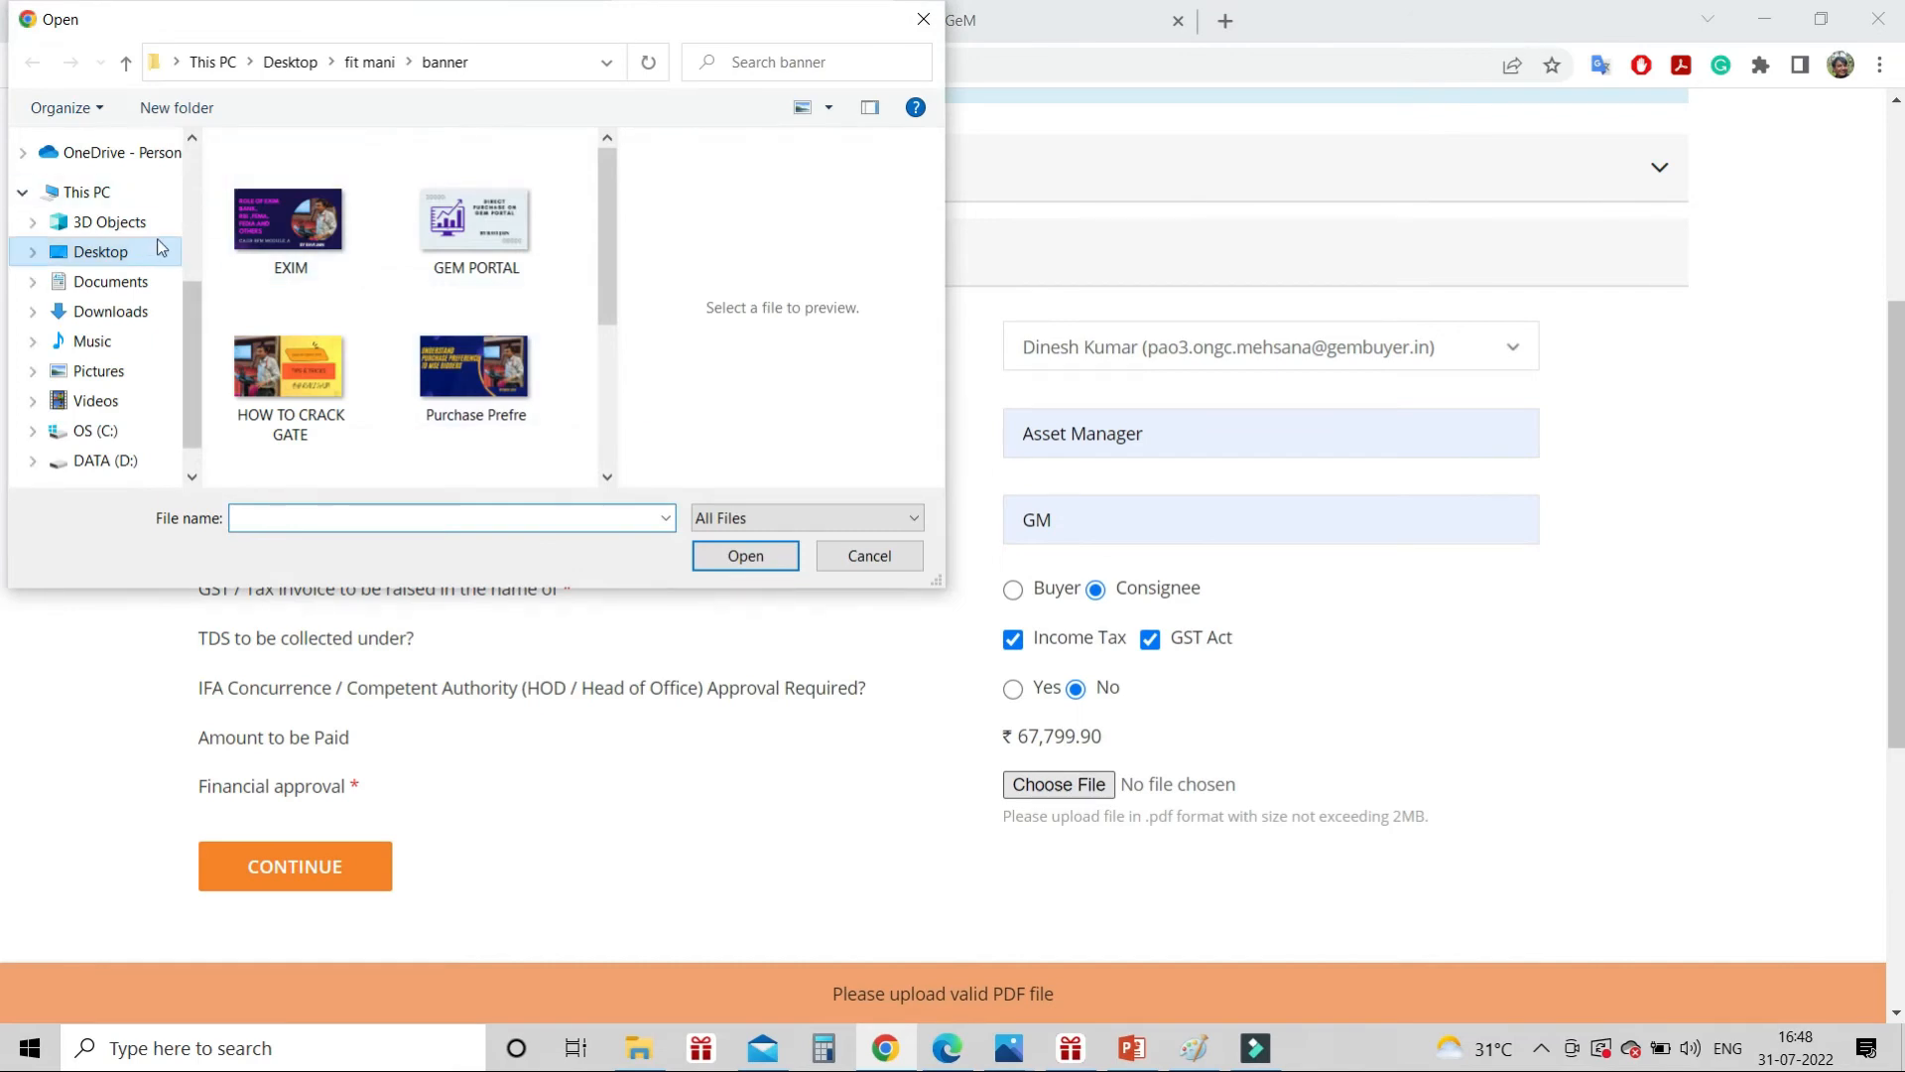
pyautogui.moveTo(189, 337); pyautogui.dragTo(190, 150)
pyautogui.click(135, 193)
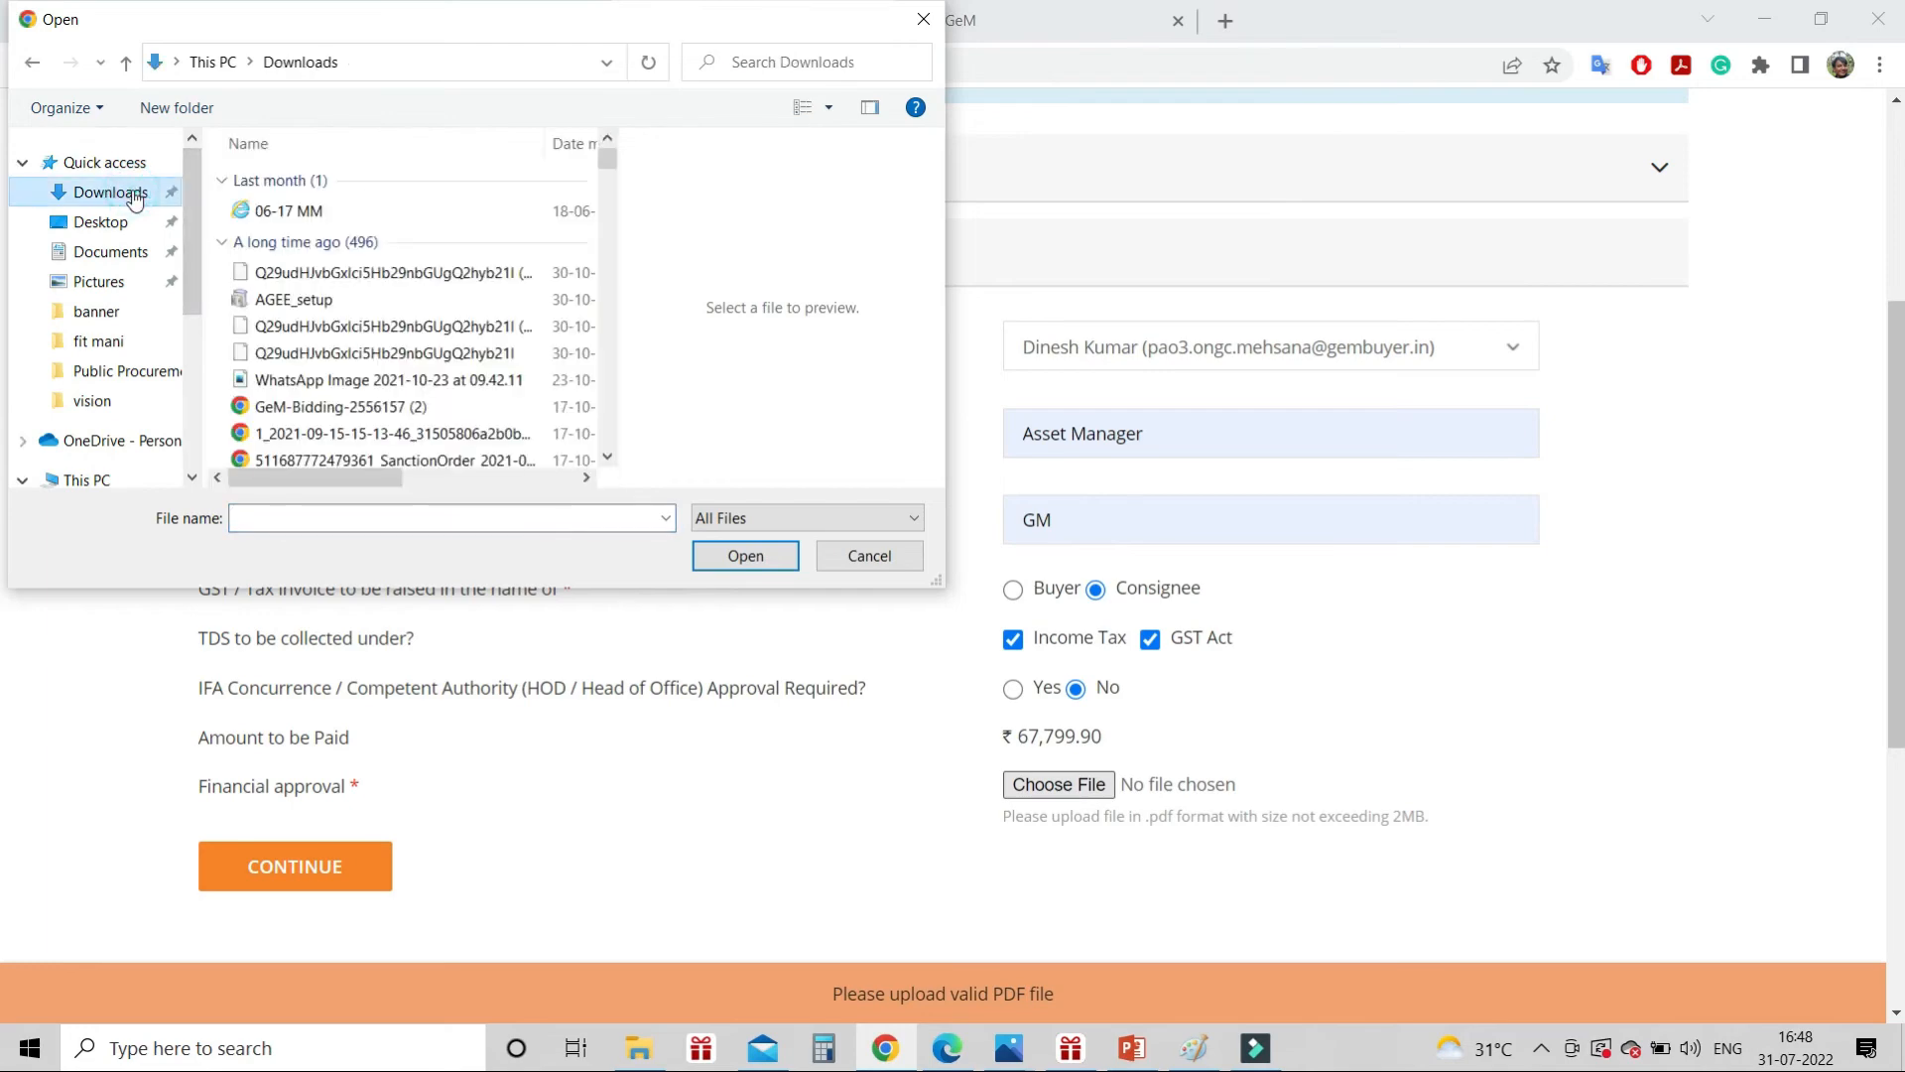
pyautogui.click(497, 410)
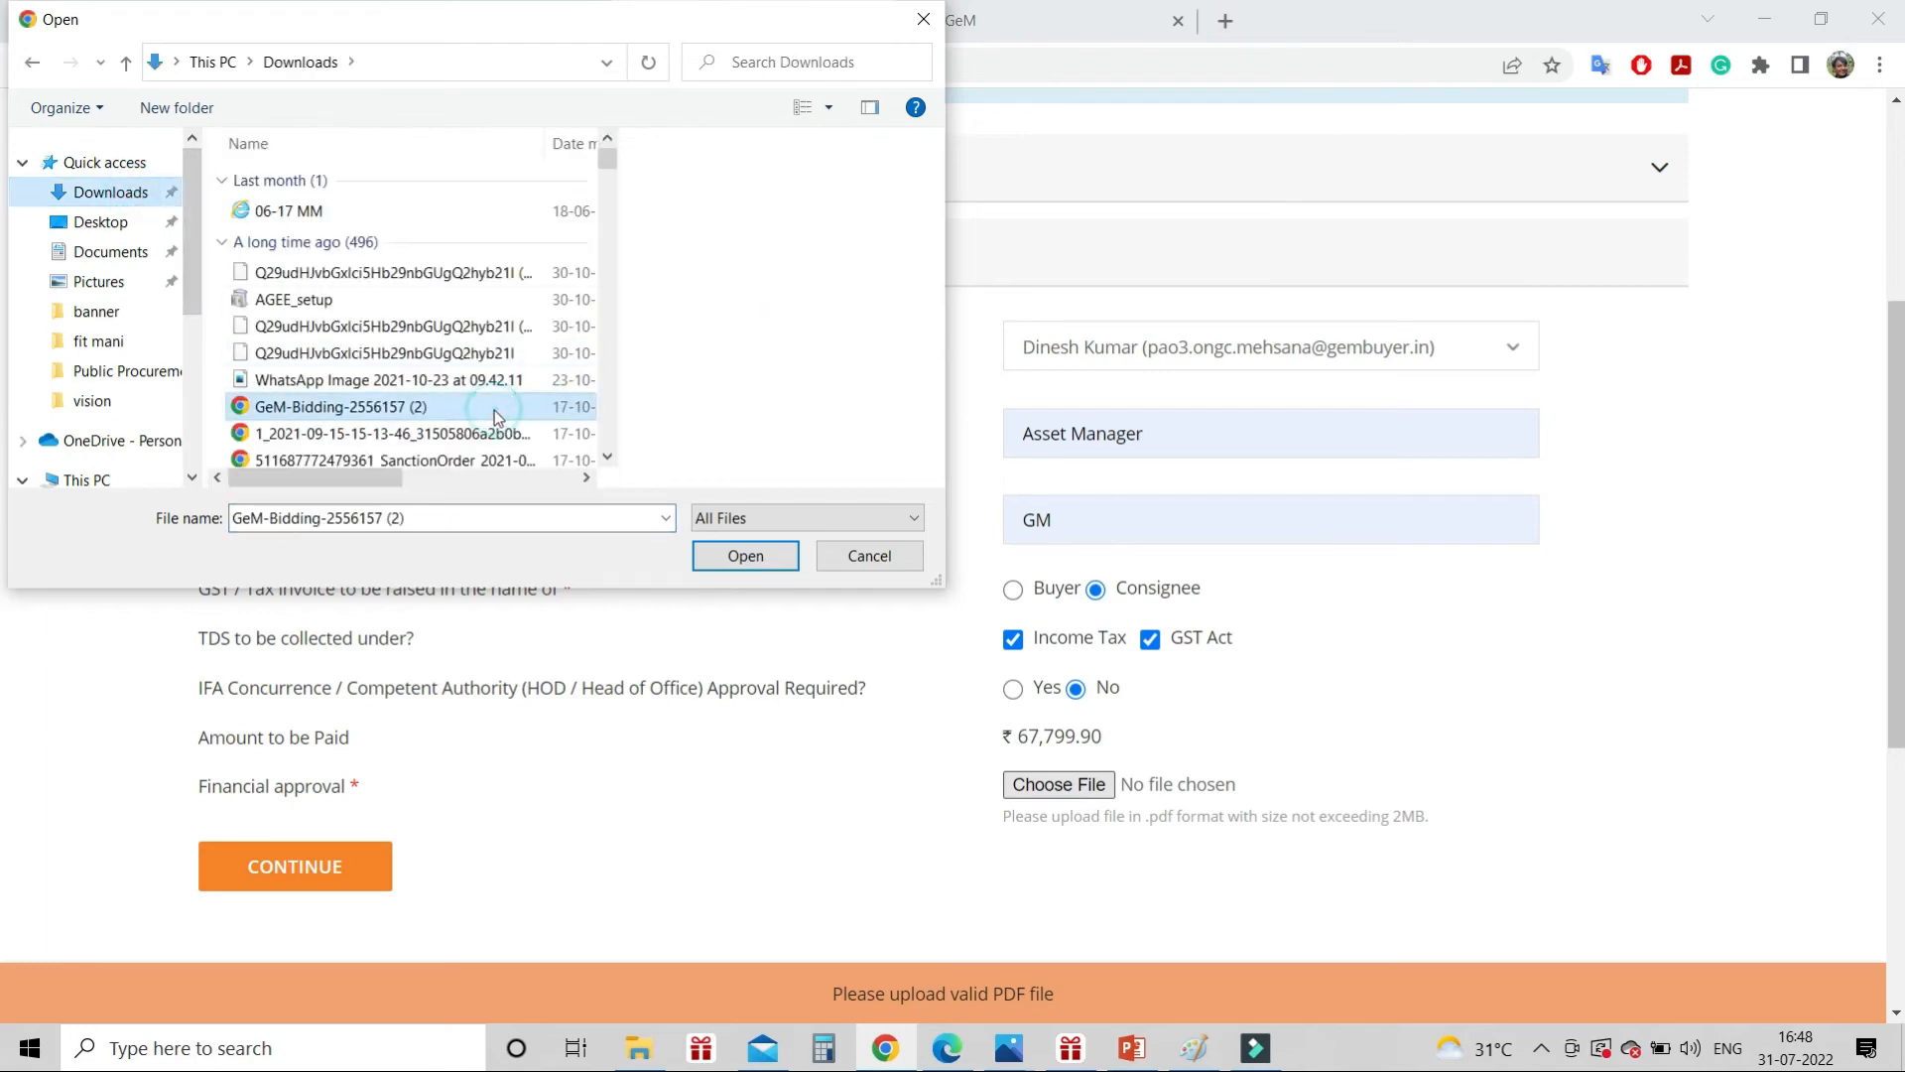
pyautogui.click(747, 557)
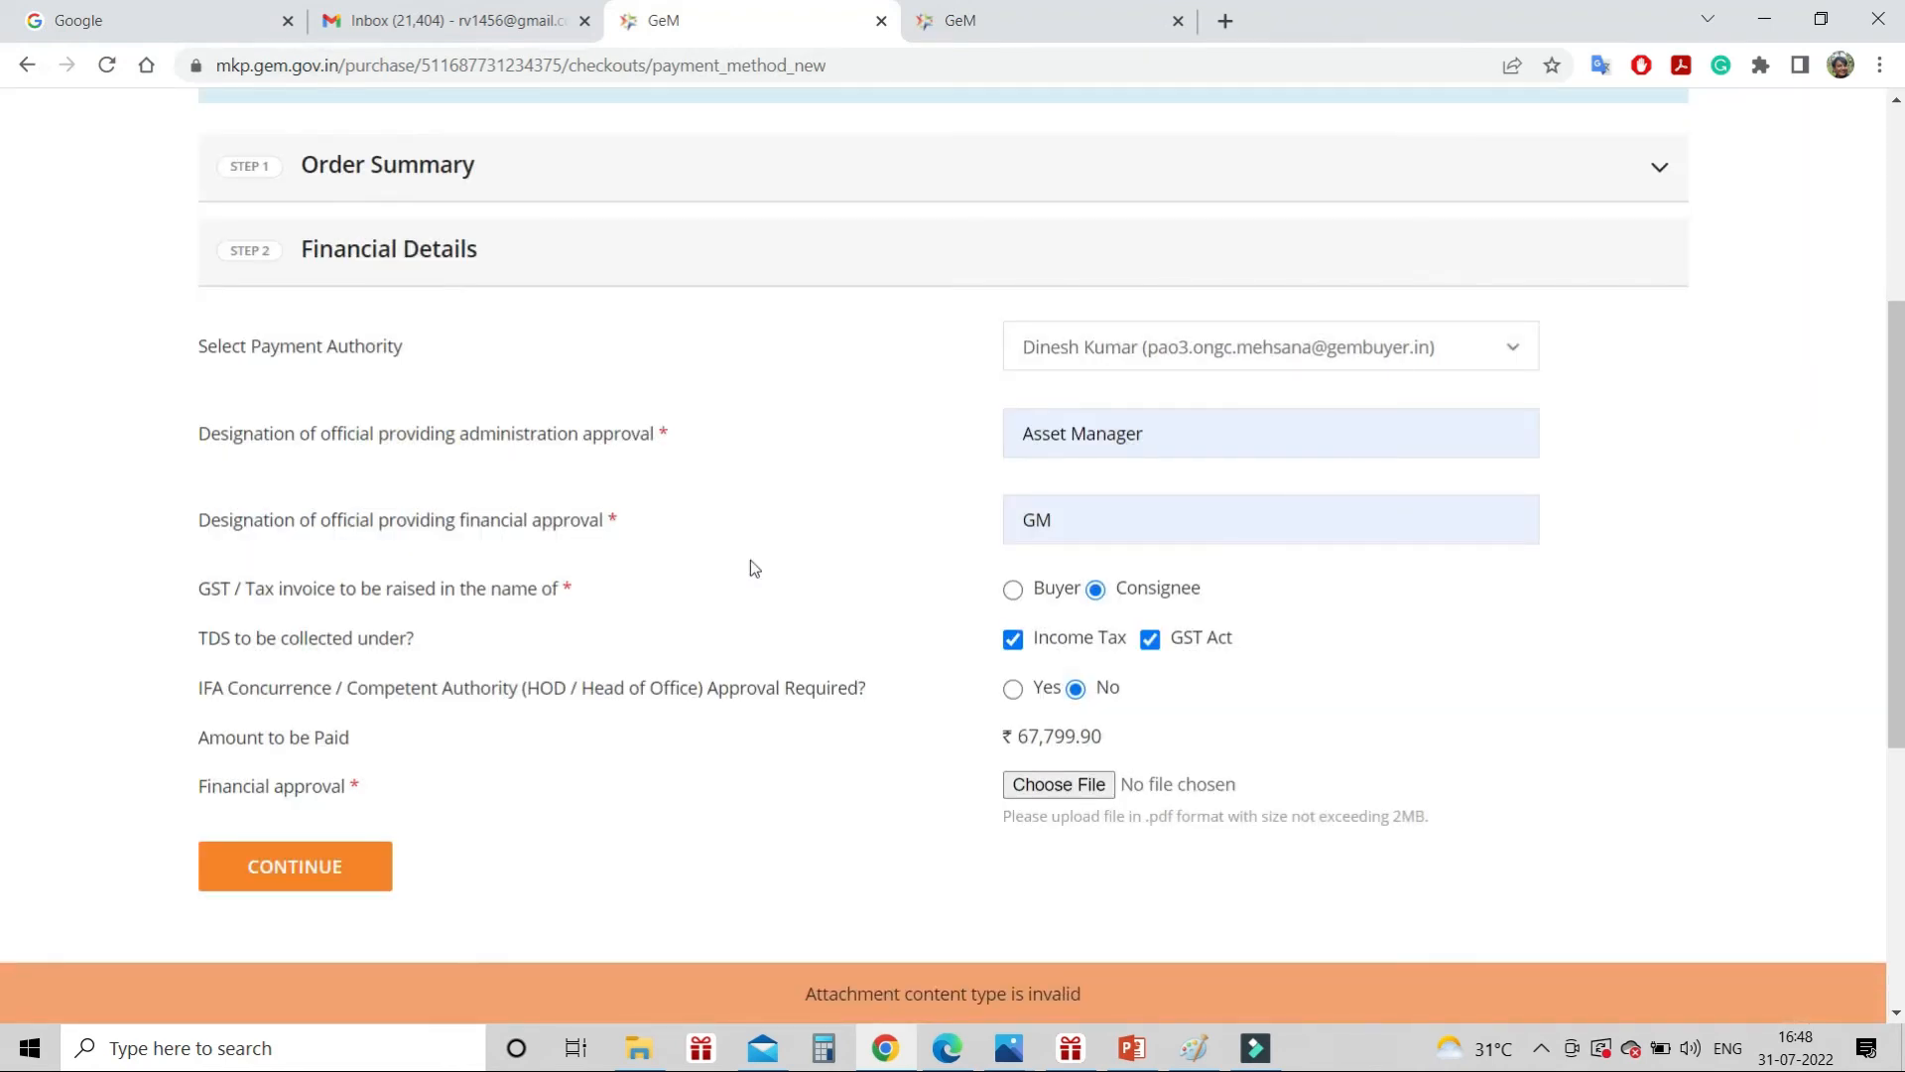
# Attach the PDF Delivery distribution of flow assurance chmeicals (1) from the Downloads folder as the financial approval
pyautogui.click(1099, 784)
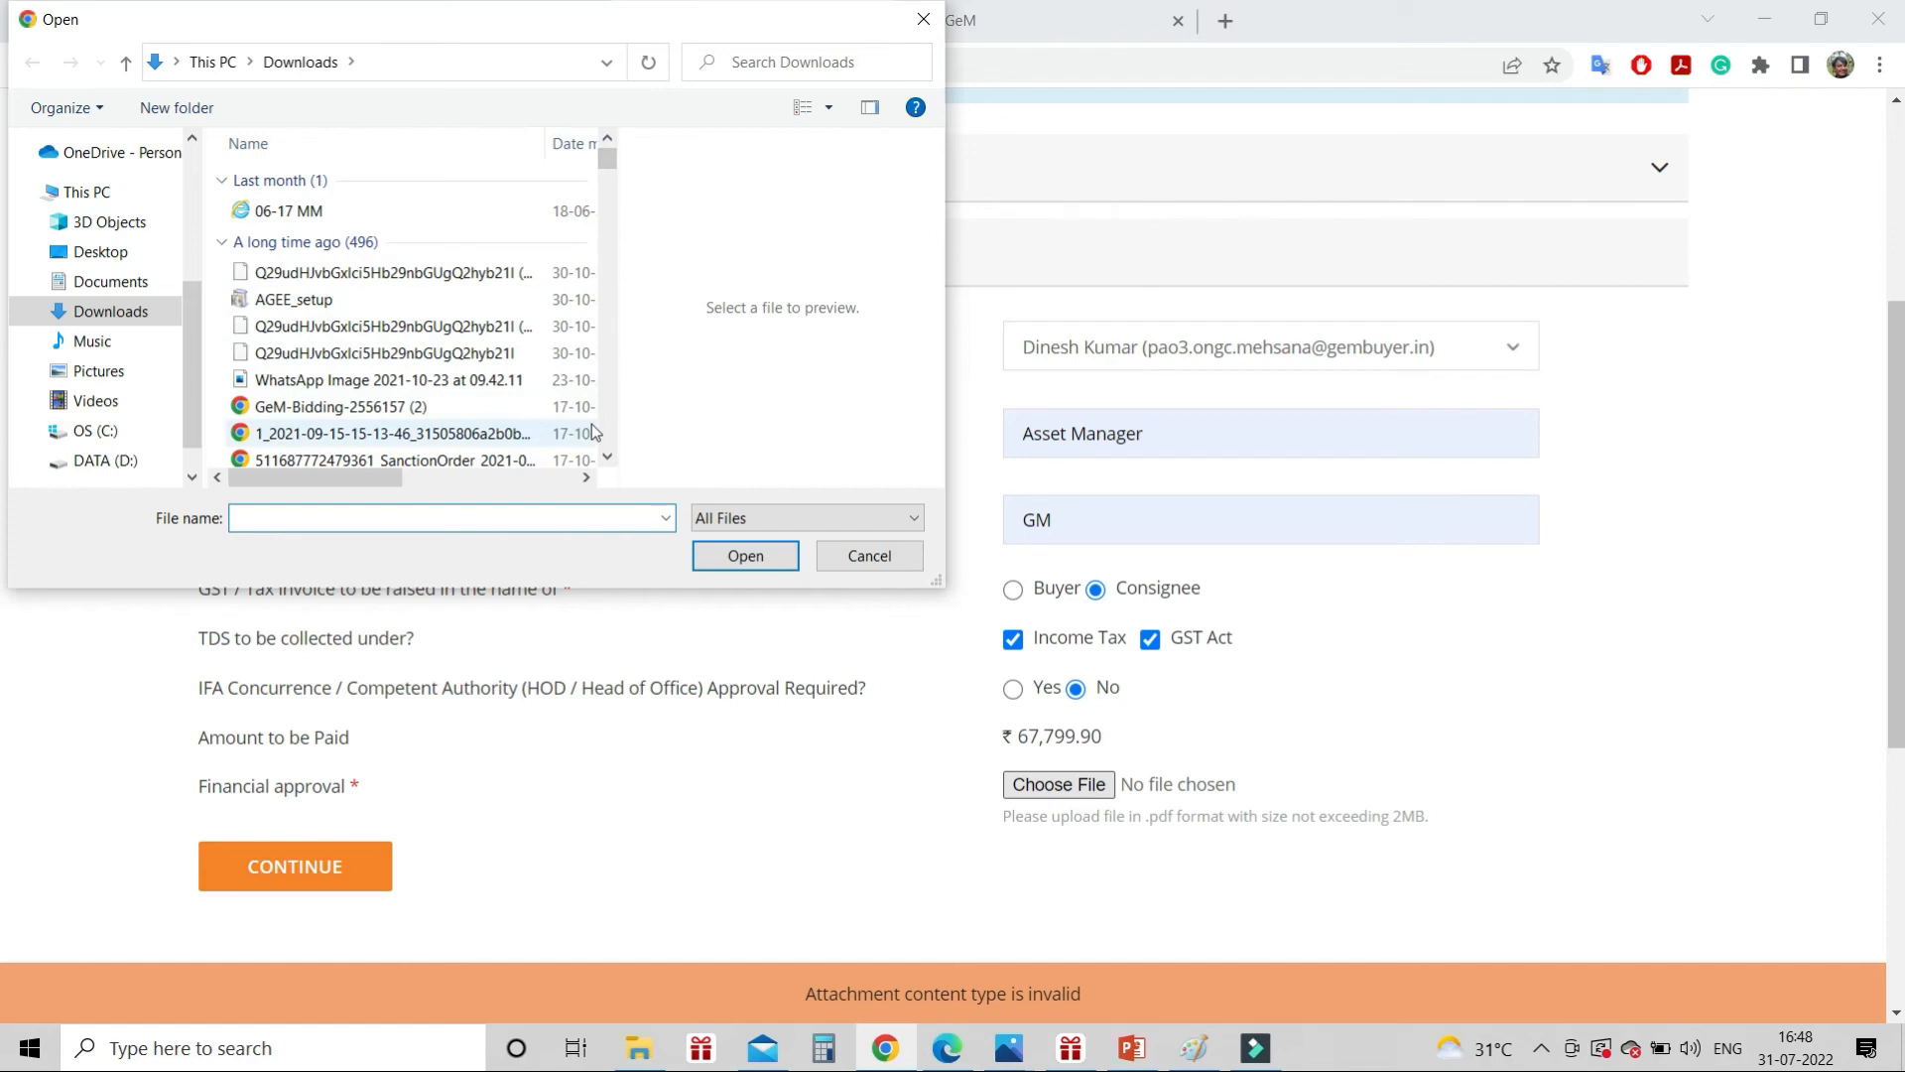
pyautogui.click(608, 456)
pyautogui.click(608, 455)
pyautogui.click(608, 455)
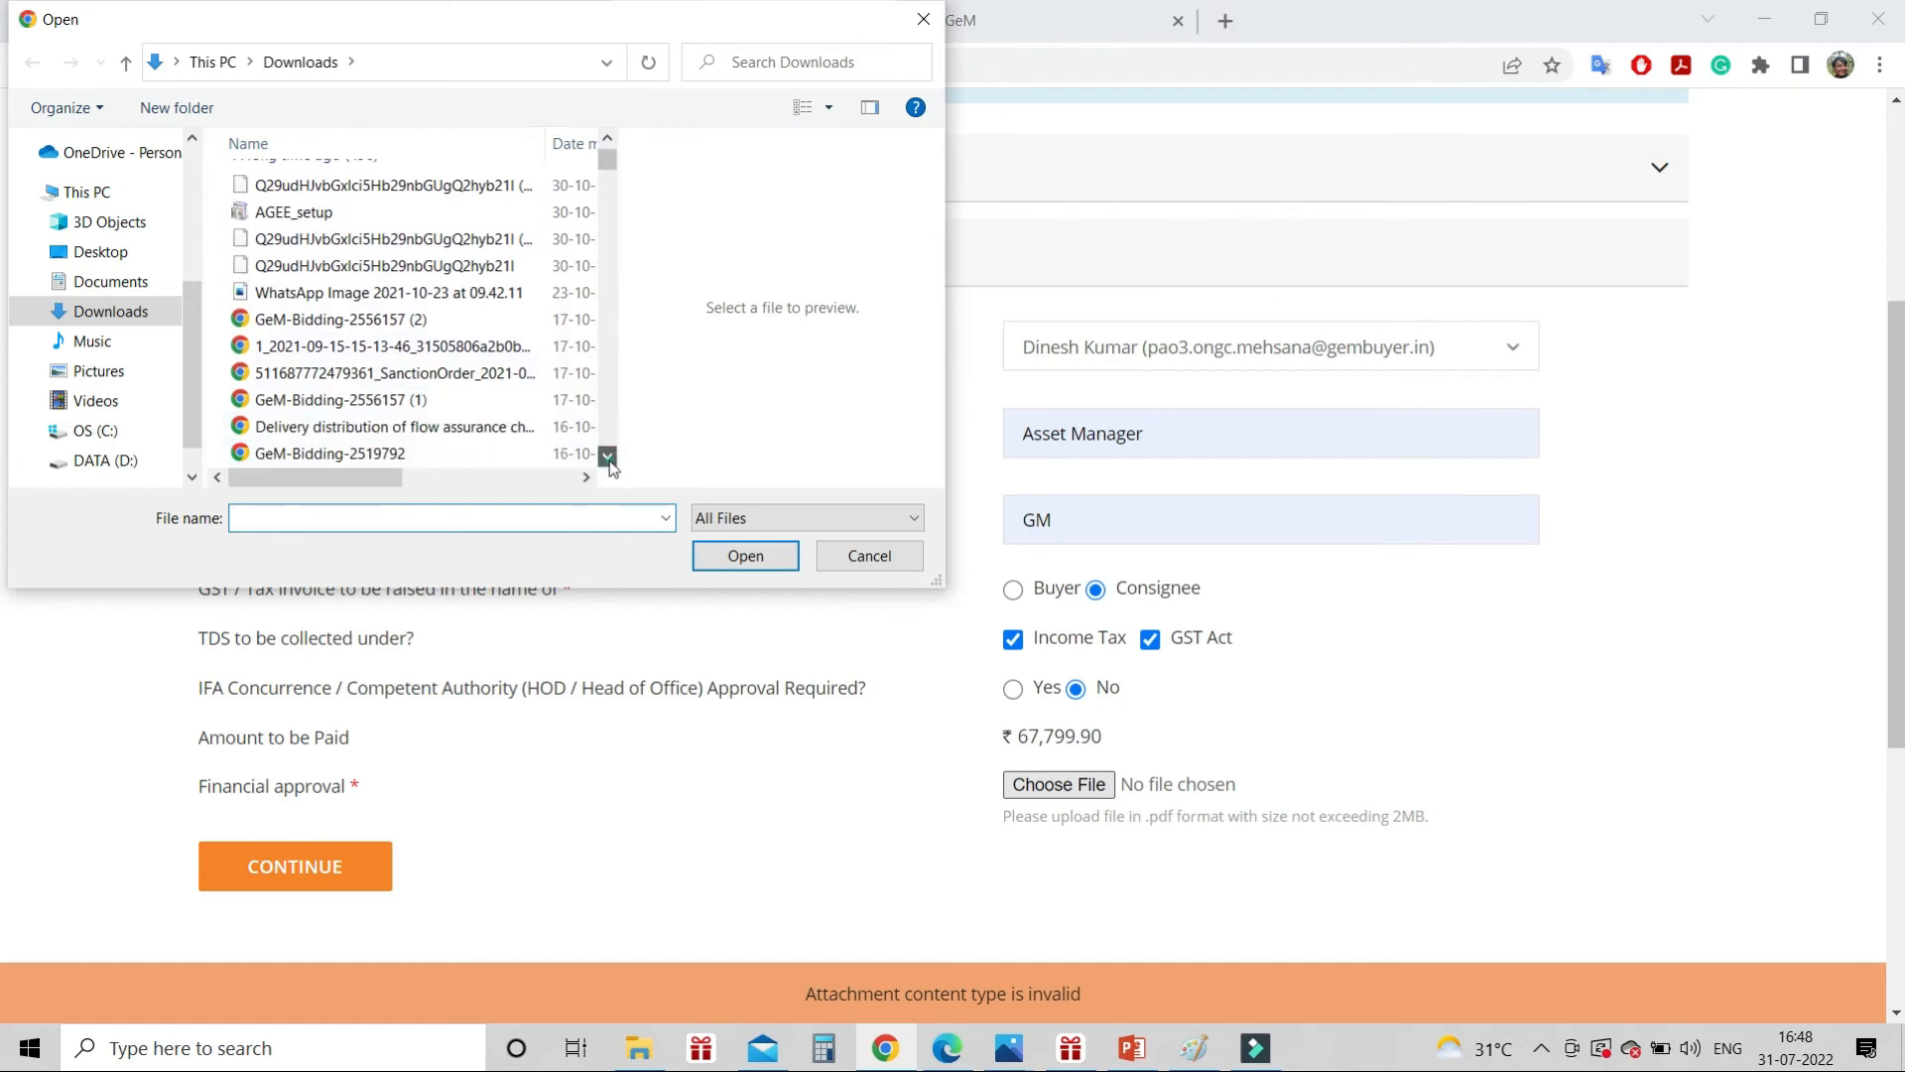
pyautogui.click(609, 455)
pyautogui.click(608, 455)
pyautogui.click(608, 455)
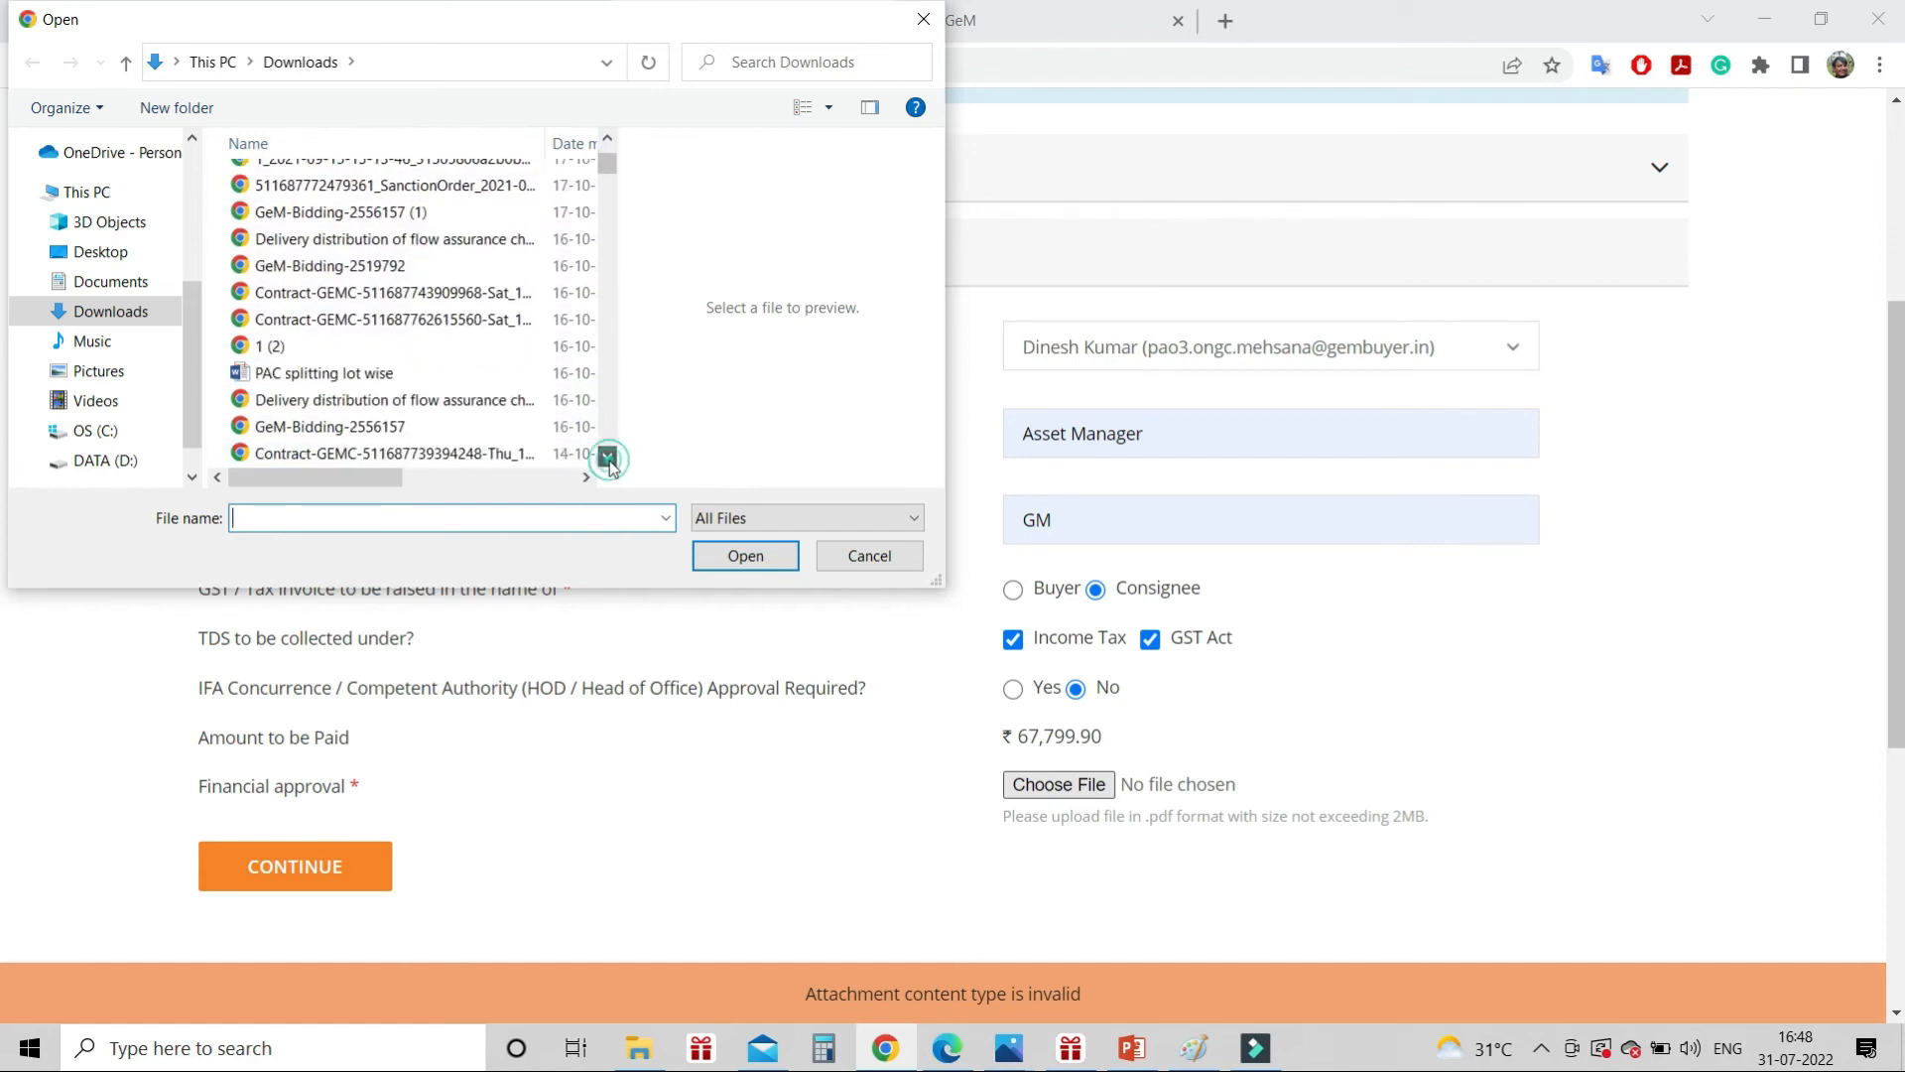
pyautogui.click(512, 399)
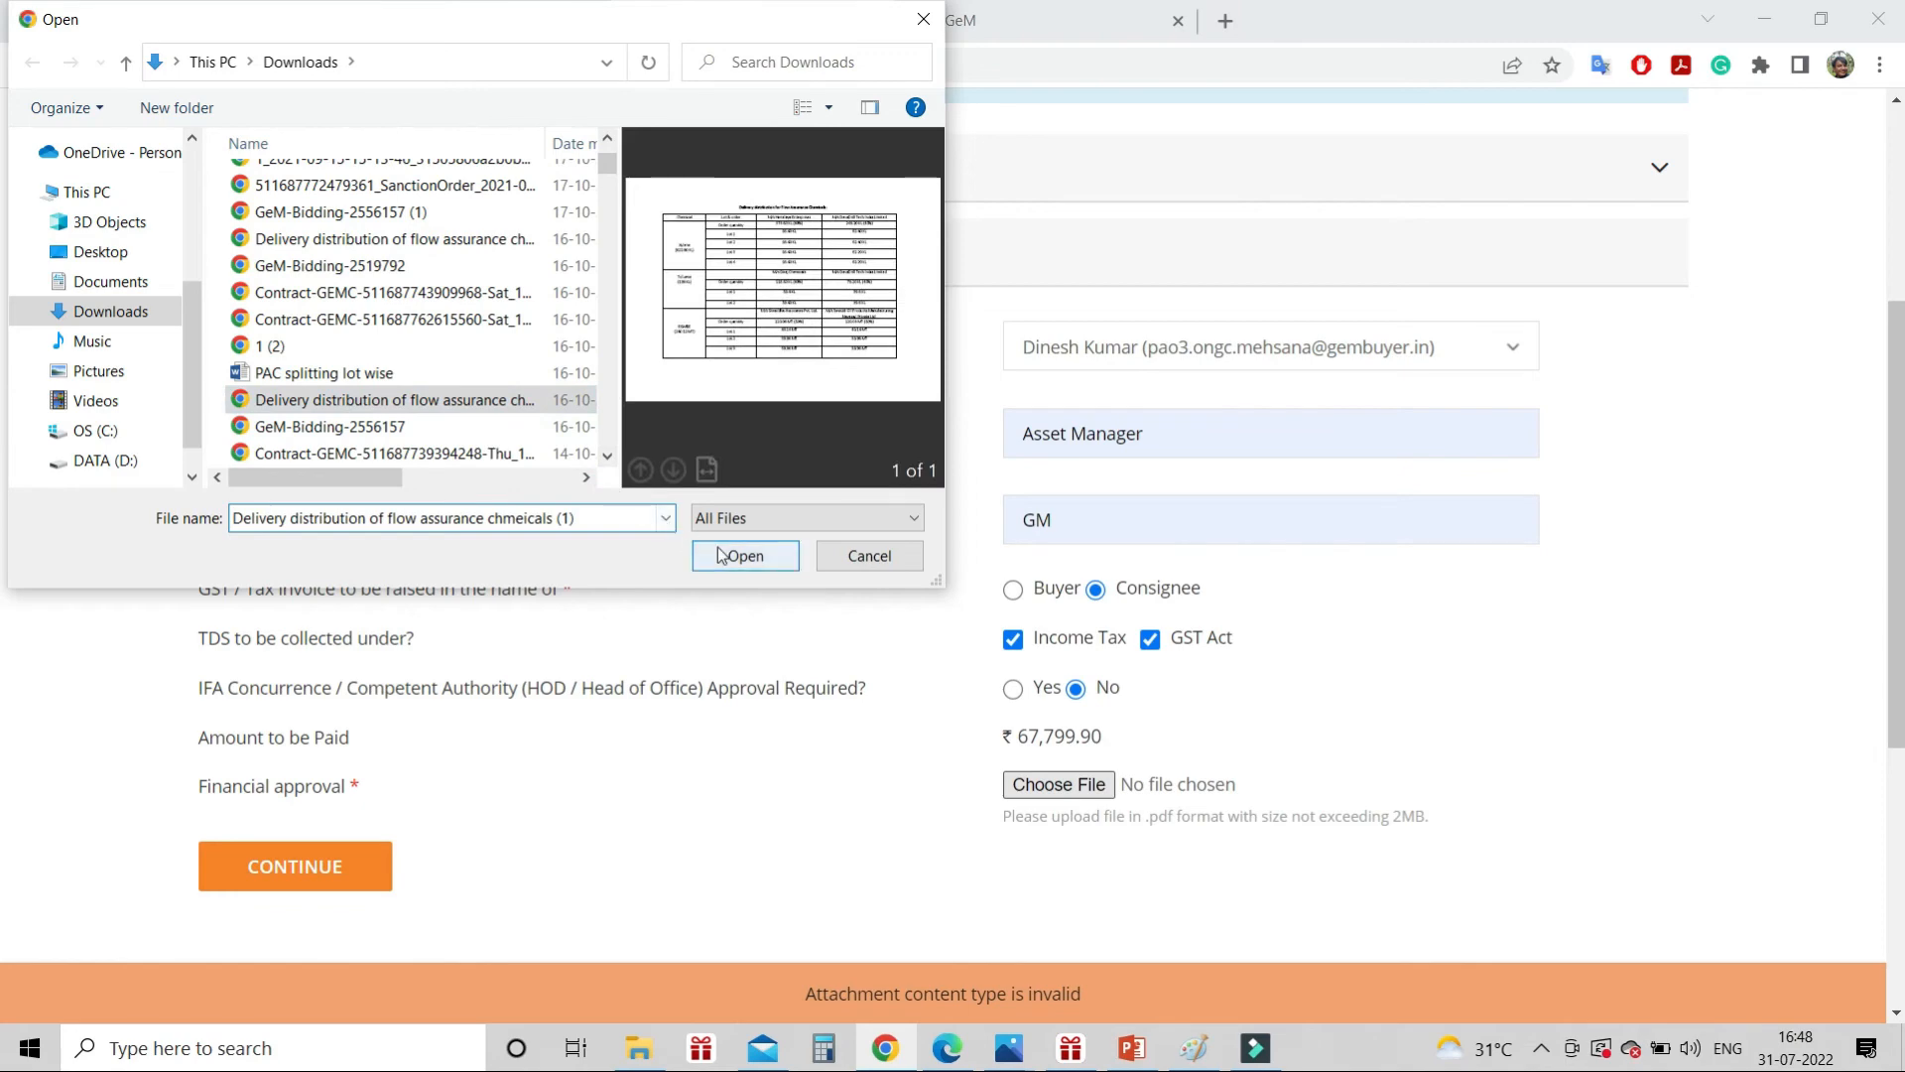
pyautogui.click(722, 554)
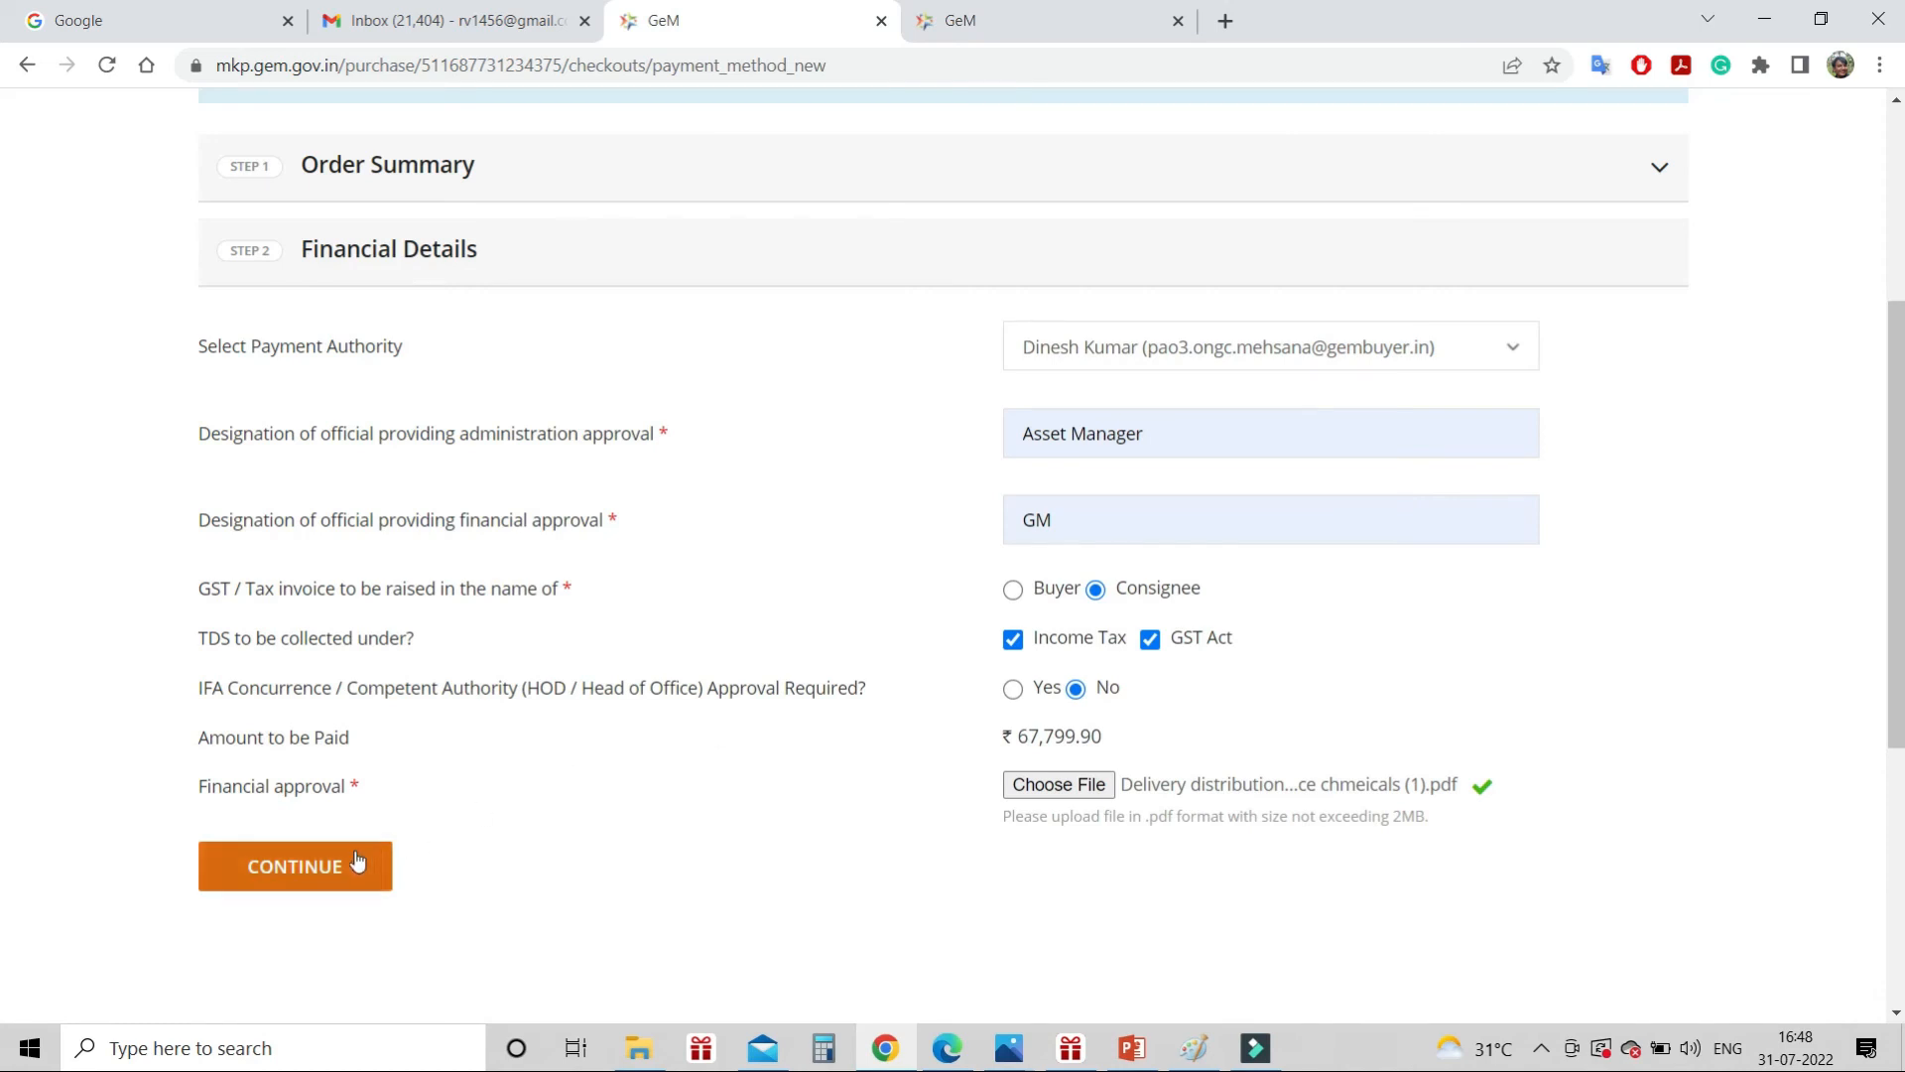
# Submit the financial details and go to the verification options for the financial approval document
pyautogui.click(358, 861)
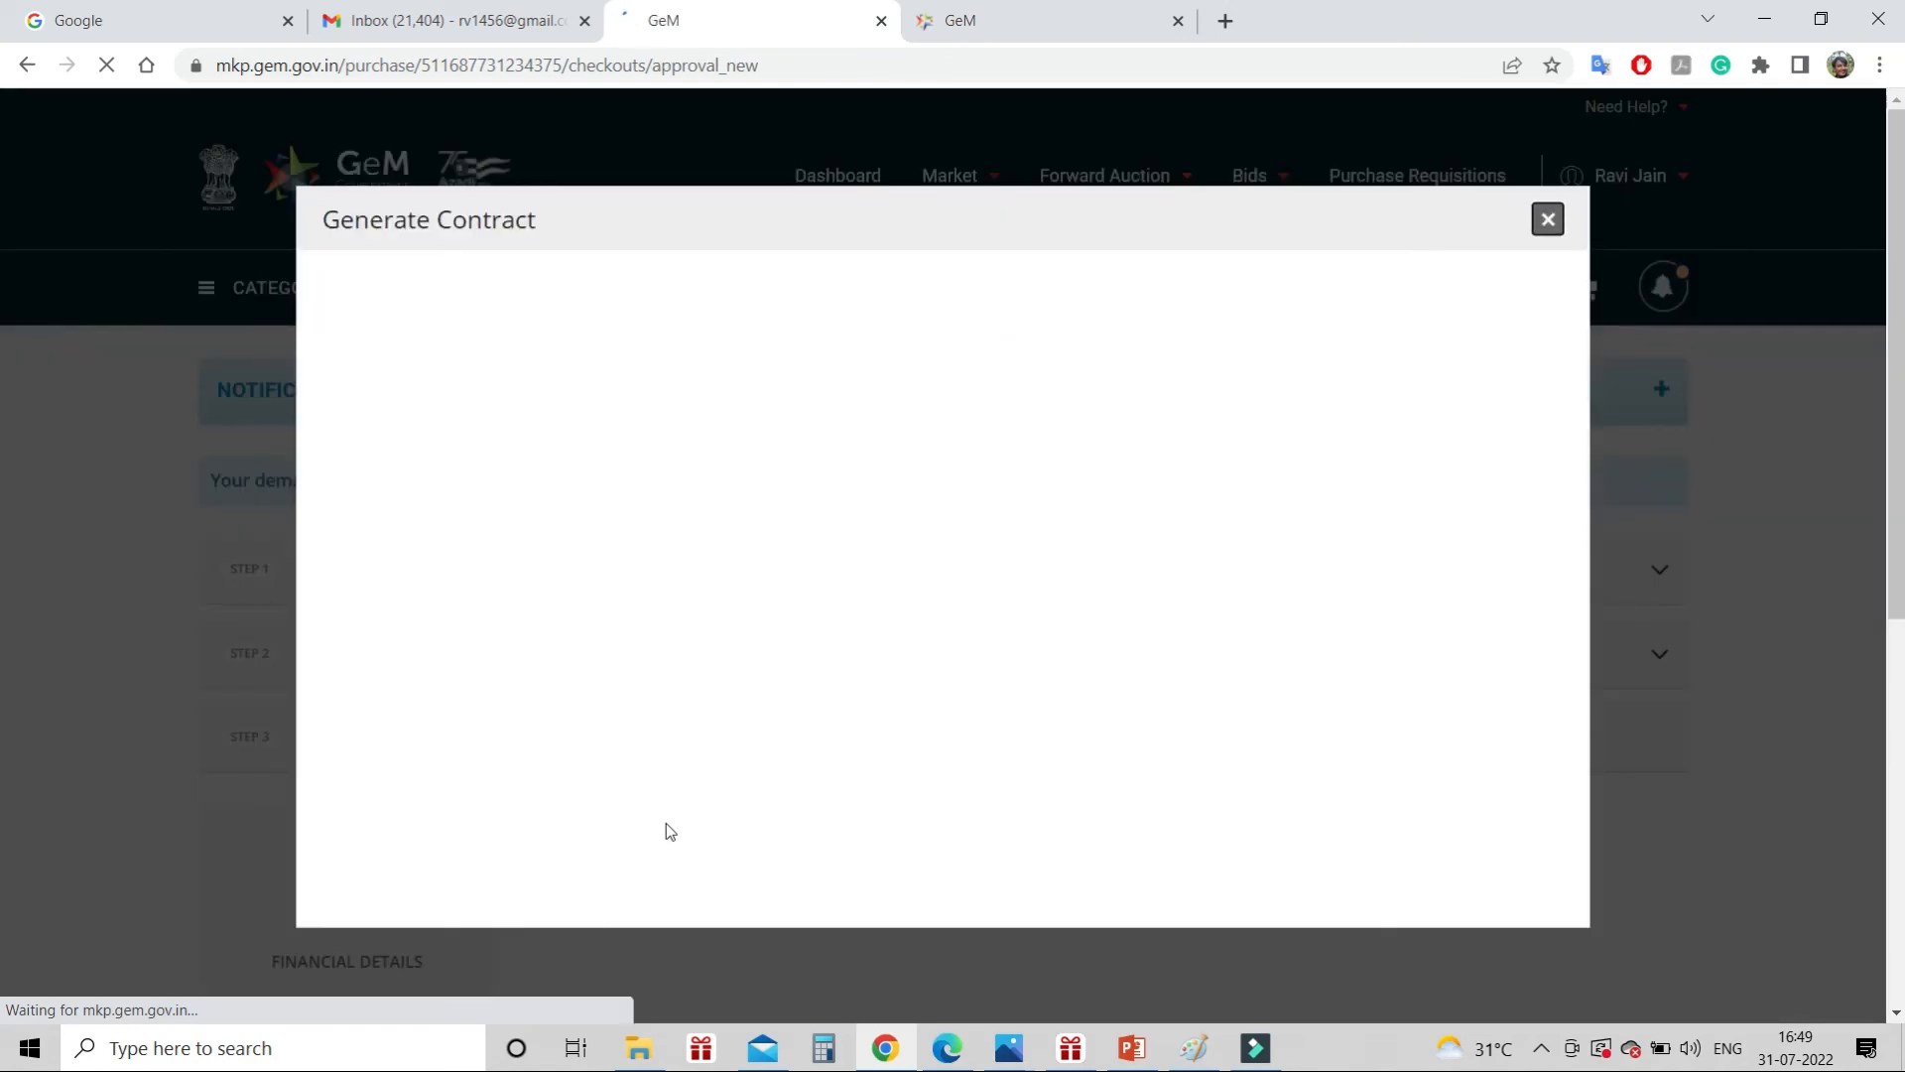
pyautogui.click(952, 544)
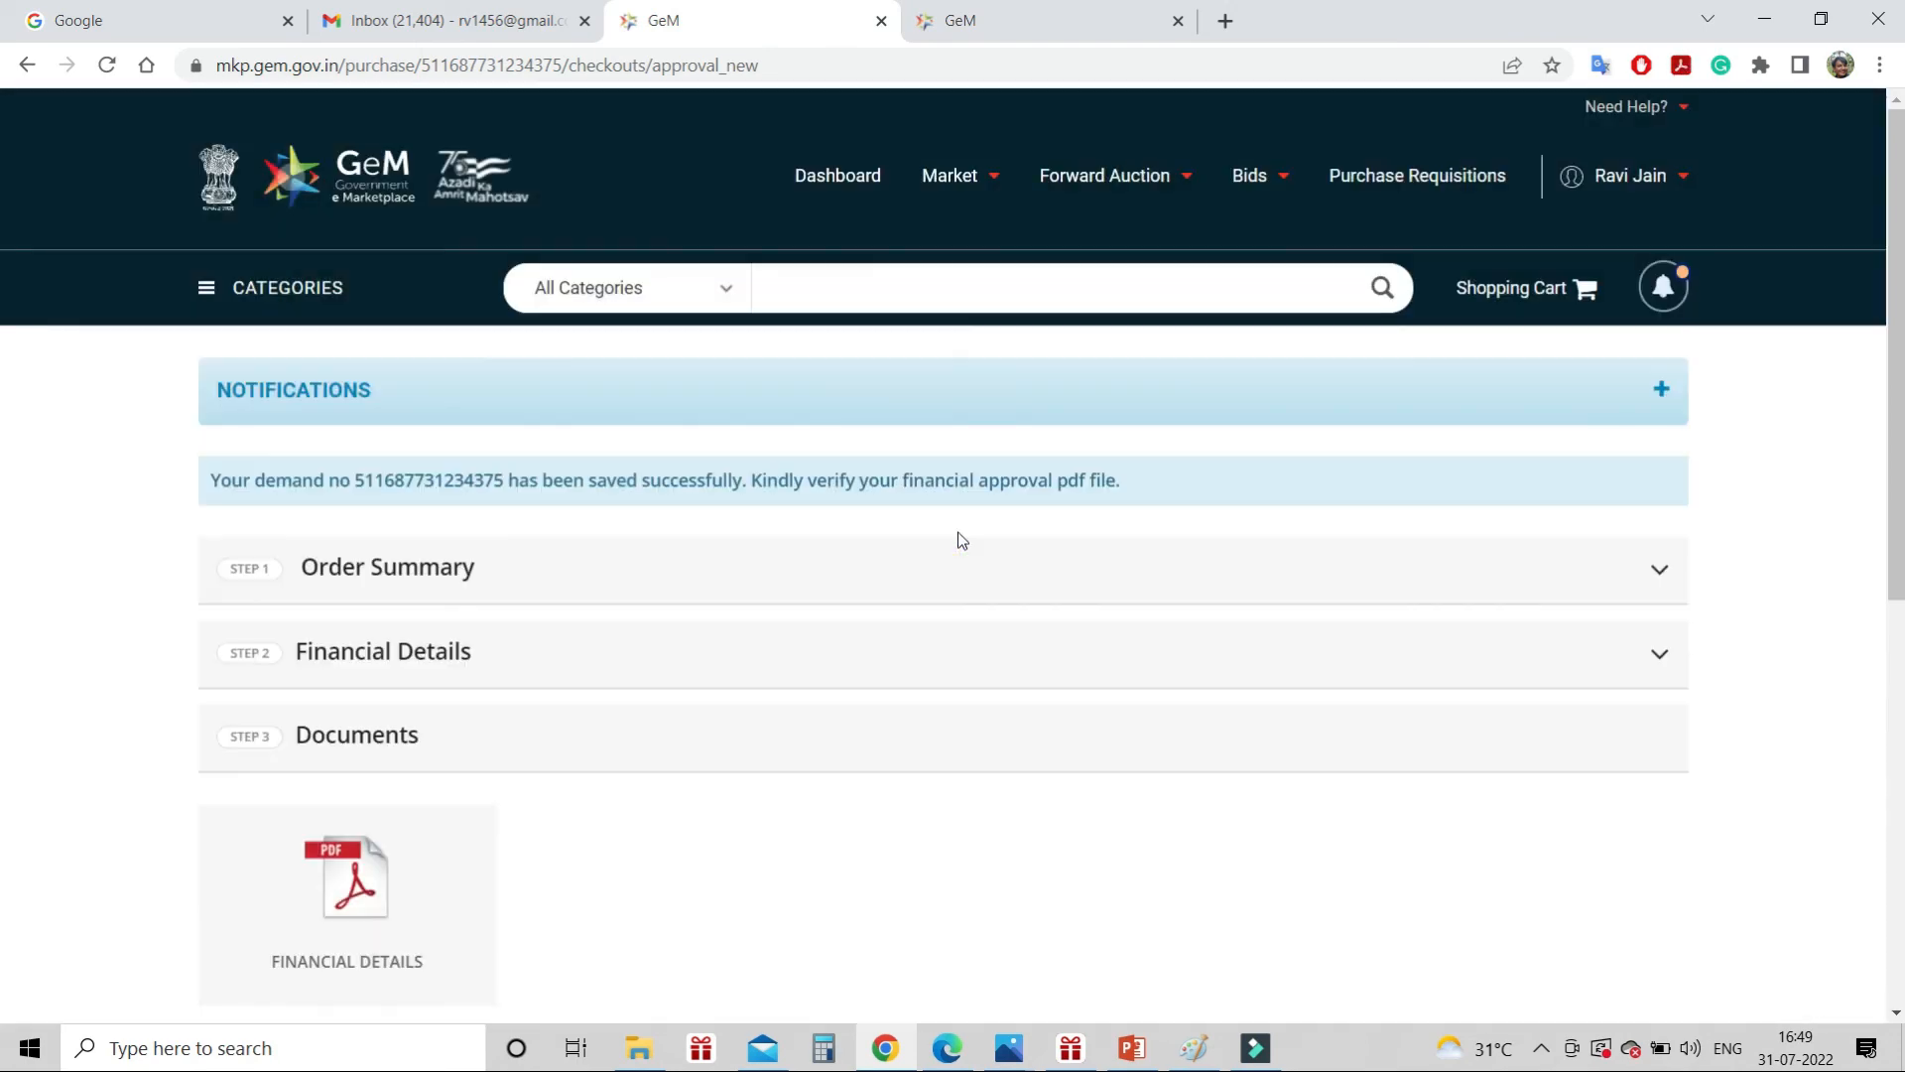
pyautogui.scroll(-5, 959, 539)
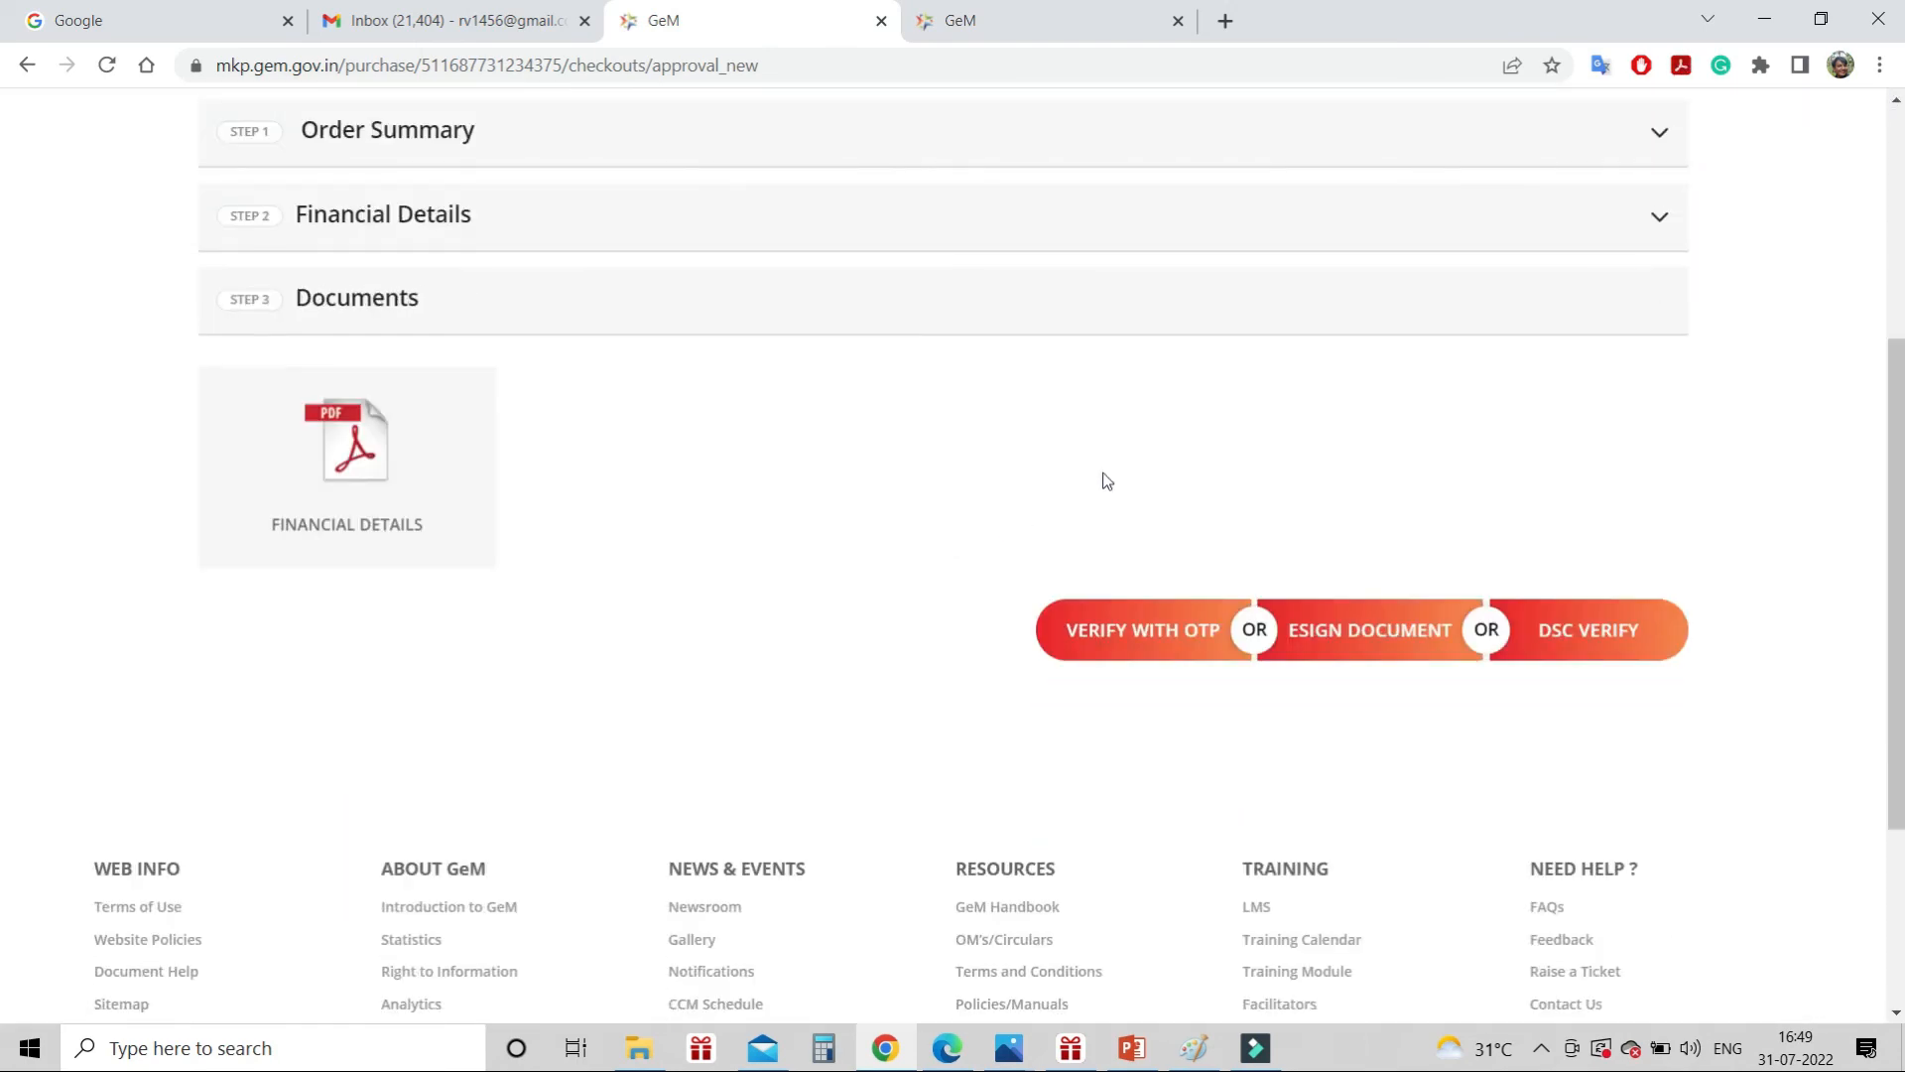